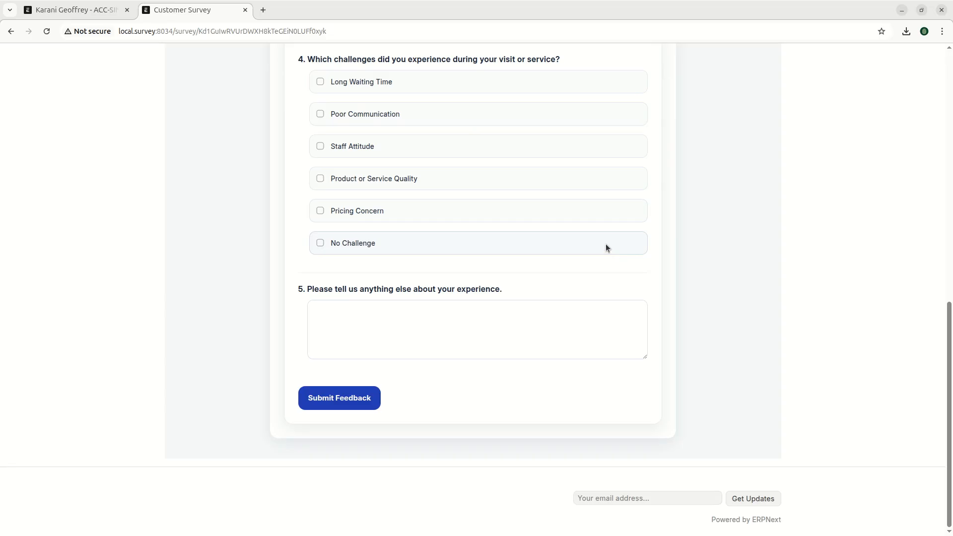
- From the invoice tab, open UPEO Survey Settings via the Home workspace
{"action": "scroll", "coordinate": [535, 278], "scroll_direction": "up", "scroll_amount": 10}
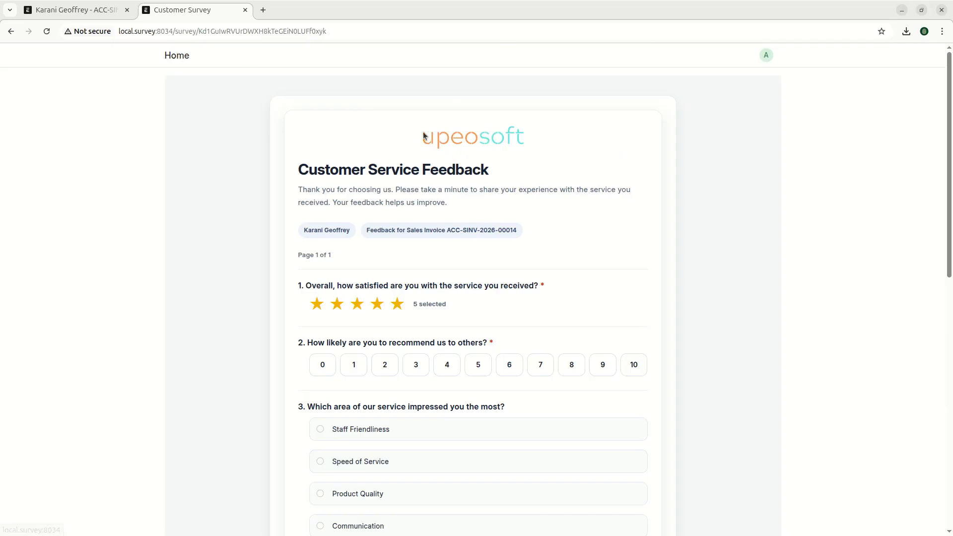
{"action": "left_click", "coordinate": [80, 10]}
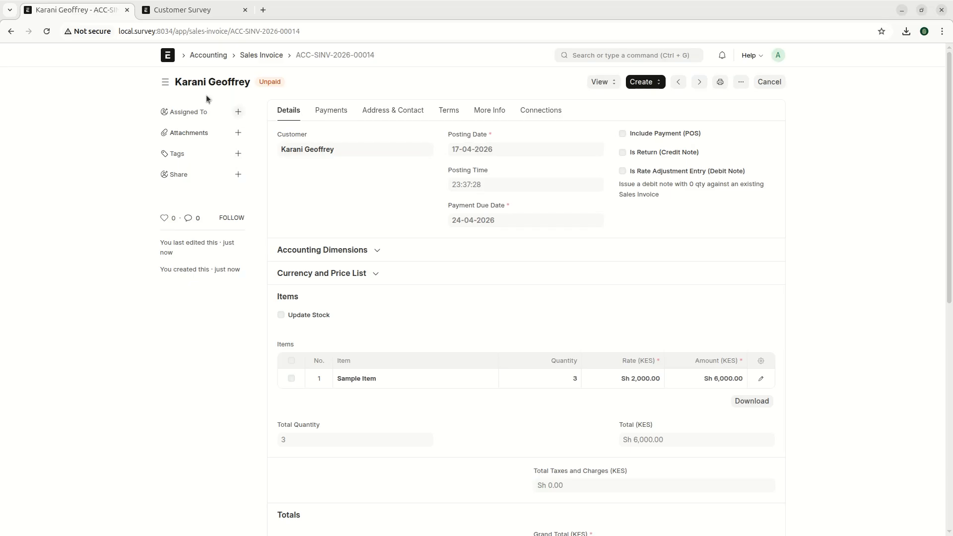
{"action": "left_click", "coordinate": [168, 55]}
{"action": "left_click", "coordinate": [183, 243]}
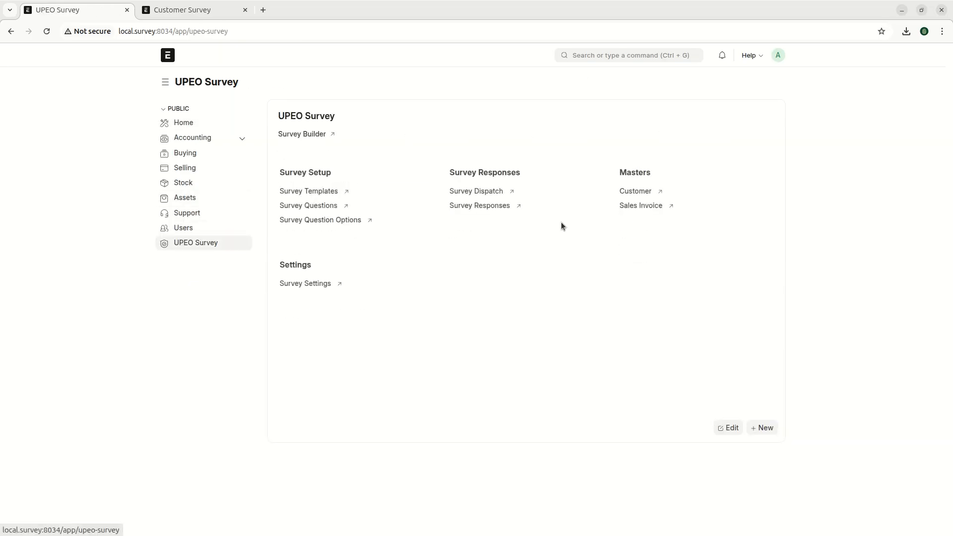
{"action": "left_click", "coordinate": [306, 283]}
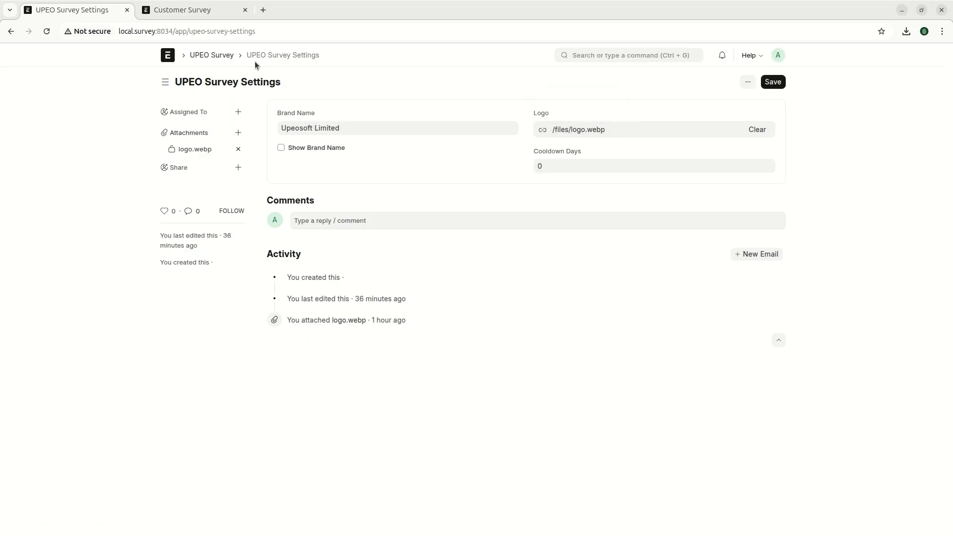
- Change Cooldown Days to 15, then back to 0, and save the settings
{"action": "mouse_move", "coordinate": [574, 130]}
{"action": "left_click", "coordinate": [582, 150]}
{"action": "left_click", "coordinate": [581, 165]}
{"action": "type", "text": "15"}
{"action": "left_click", "coordinate": [520, 162]}
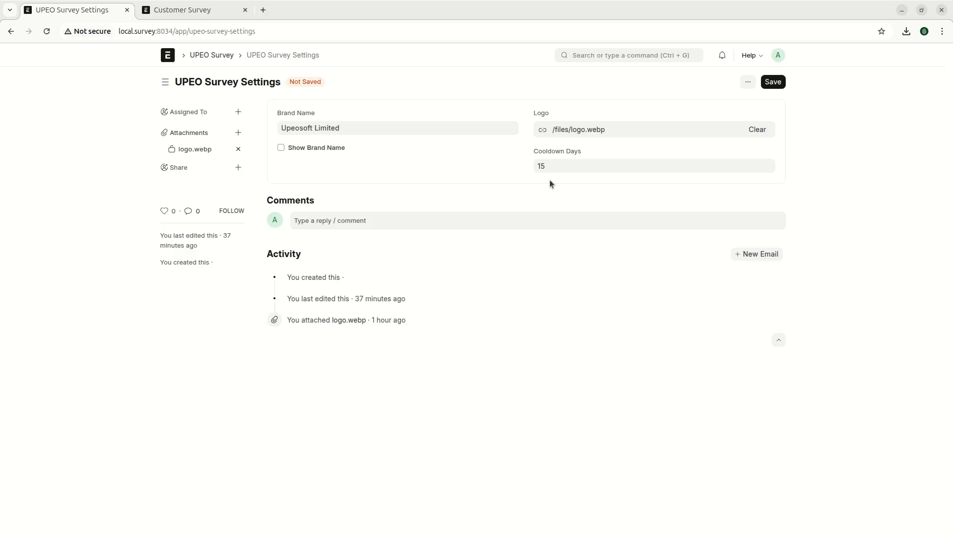
{"action": "left_click", "coordinate": [568, 167]}
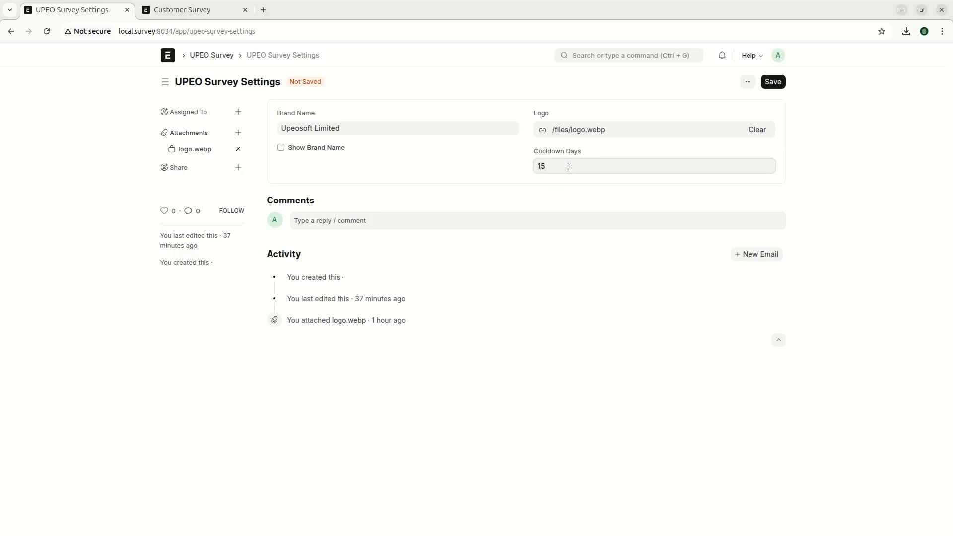
{"action": "type", "text": "0"}
{"action": "left_click", "coordinate": [460, 161]}
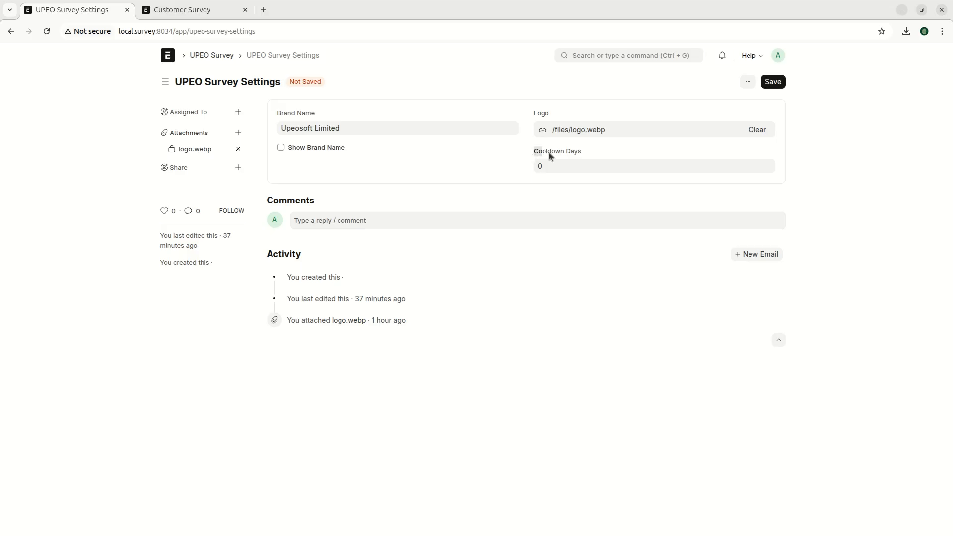
{"action": "left_click", "coordinate": [771, 83]}
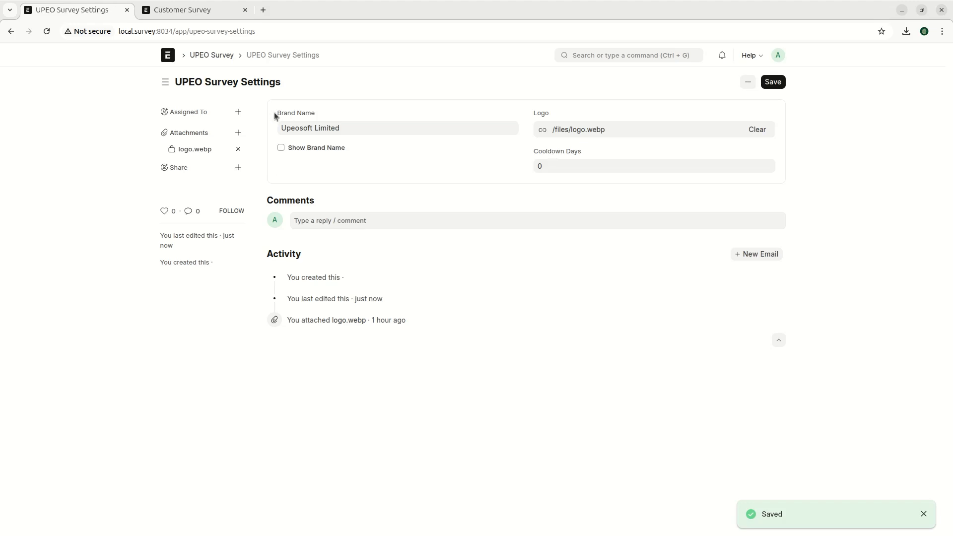
- Enable Show Brand Name, save, and reload the survey to see 'Upeosoft Limited'
{"action": "left_click", "coordinate": [300, 149]}
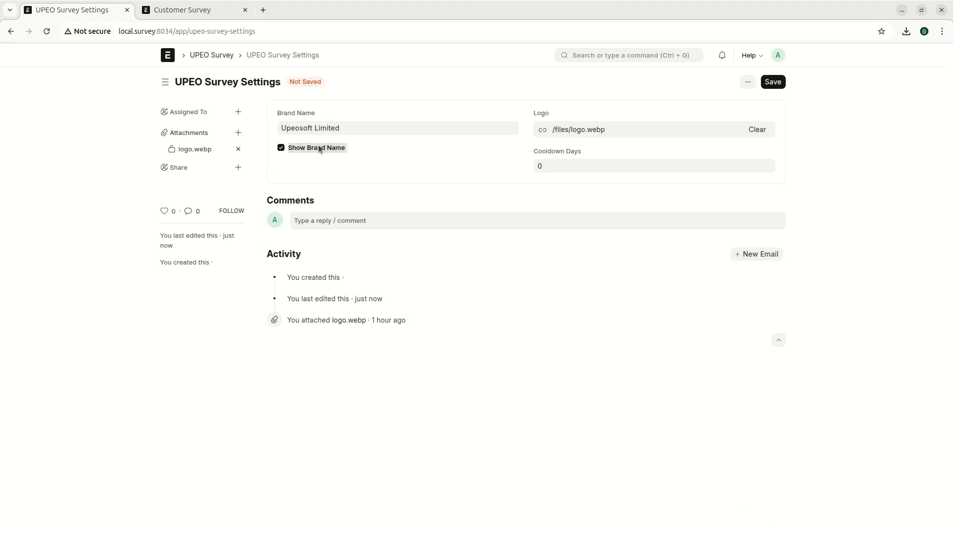
{"action": "left_click", "coordinate": [773, 81]}
{"action": "left_click", "coordinate": [168, 10]}
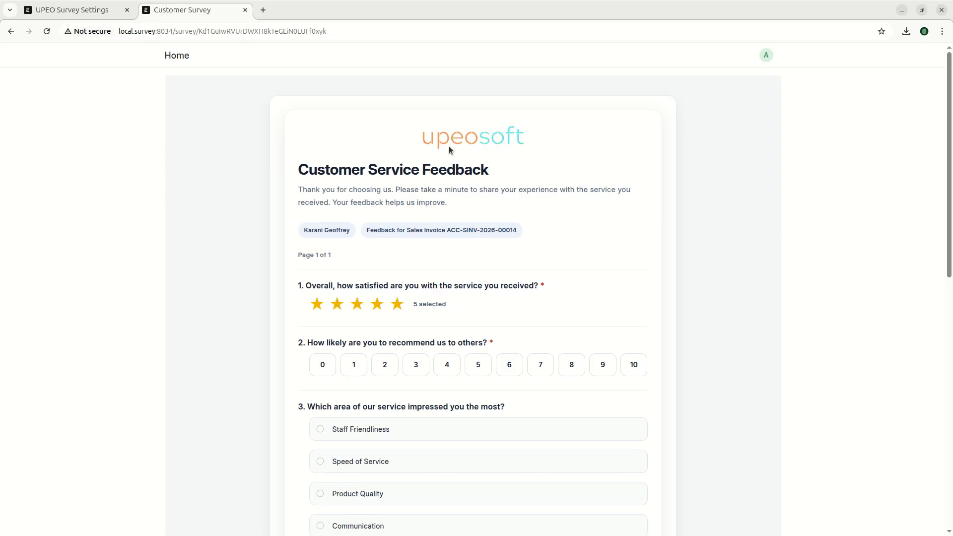
{"action": "left_click", "coordinate": [46, 32]}
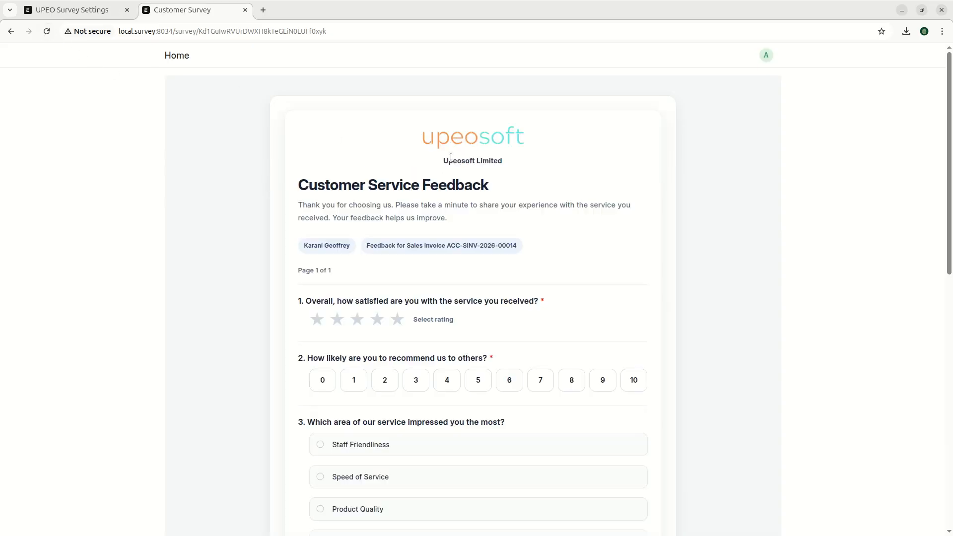
{"action": "left_click_drag", "start_coordinate": [443, 161], "coordinate": [502, 161]}
- Disable Show Brand Name, save, and reload the survey to confirm only the logo shows
{"action": "left_click", "coordinate": [83, 10]}
{"action": "left_click", "coordinate": [305, 150]}
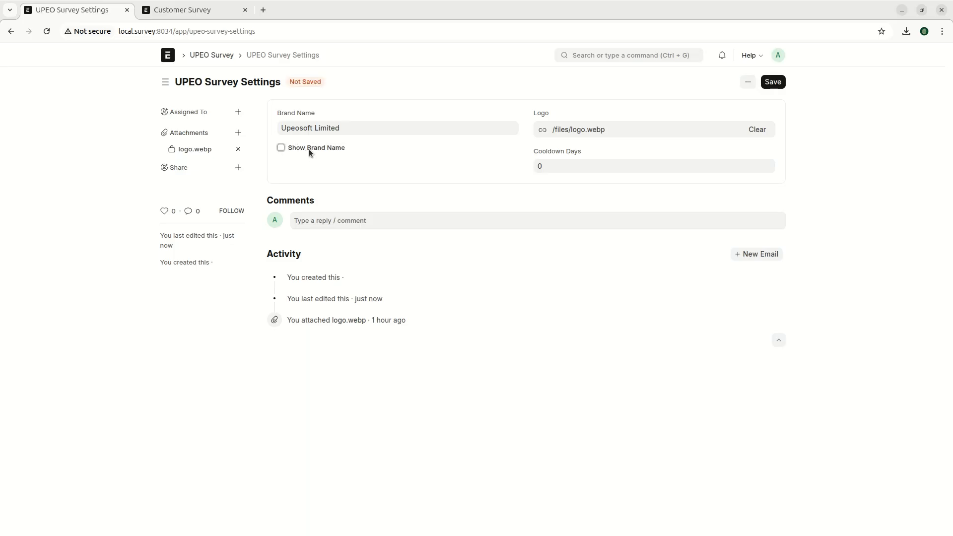
{"action": "left_click", "coordinate": [773, 82]}
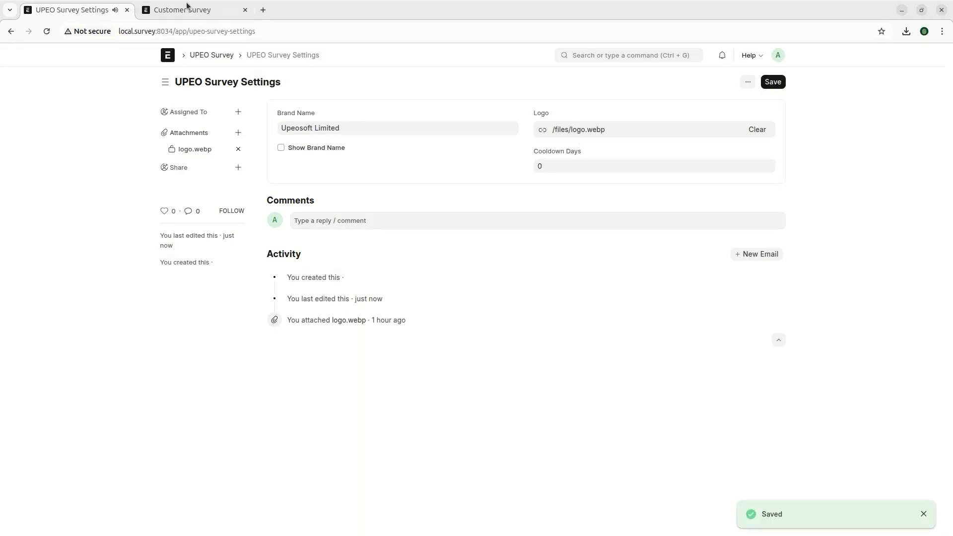
{"action": "left_click", "coordinate": [185, 9]}
{"action": "left_click", "coordinate": [46, 32]}
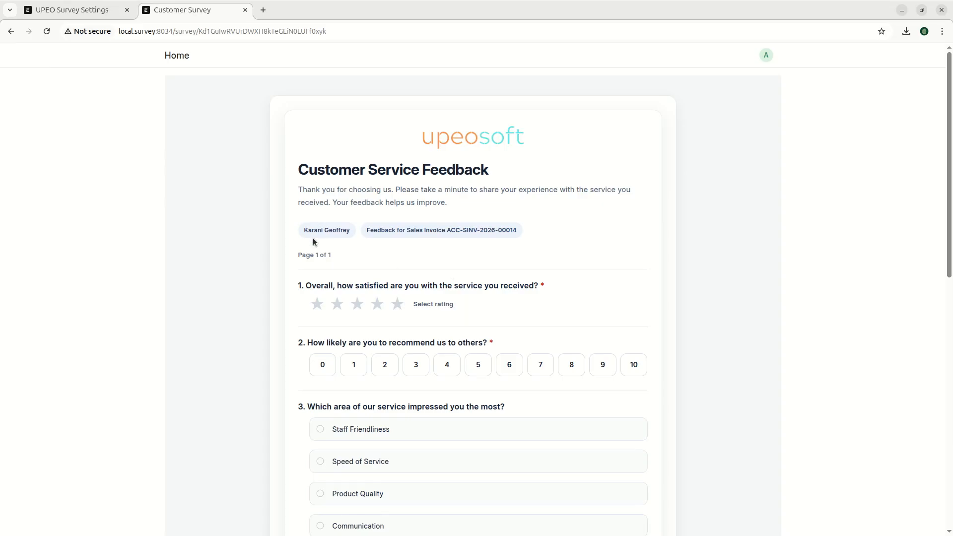
{"action": "left_click_drag", "start_coordinate": [306, 227], "coordinate": [343, 230]}
{"action": "left_click", "coordinate": [358, 269]}
{"action": "left_click_drag", "start_coordinate": [448, 230], "coordinate": [518, 230]}
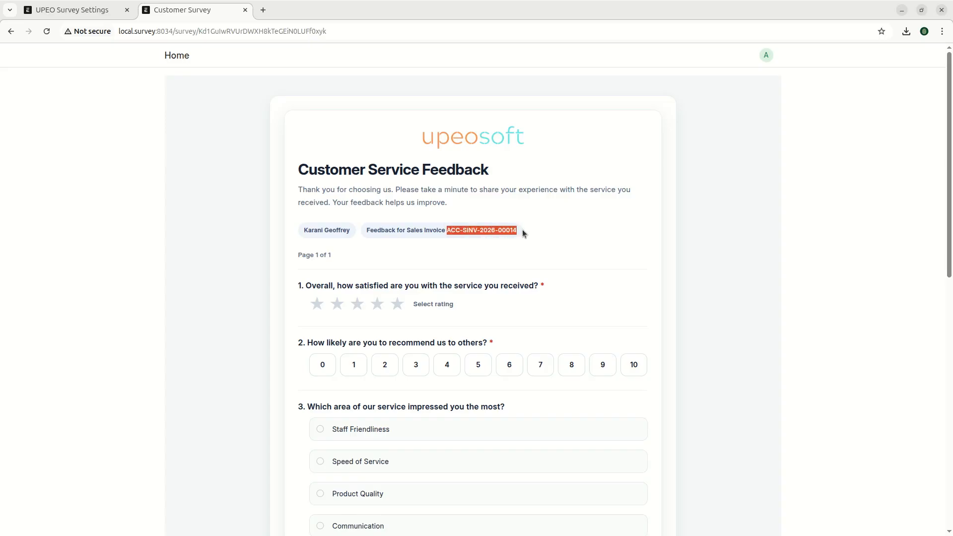
{"action": "left_click", "coordinate": [513, 283]}
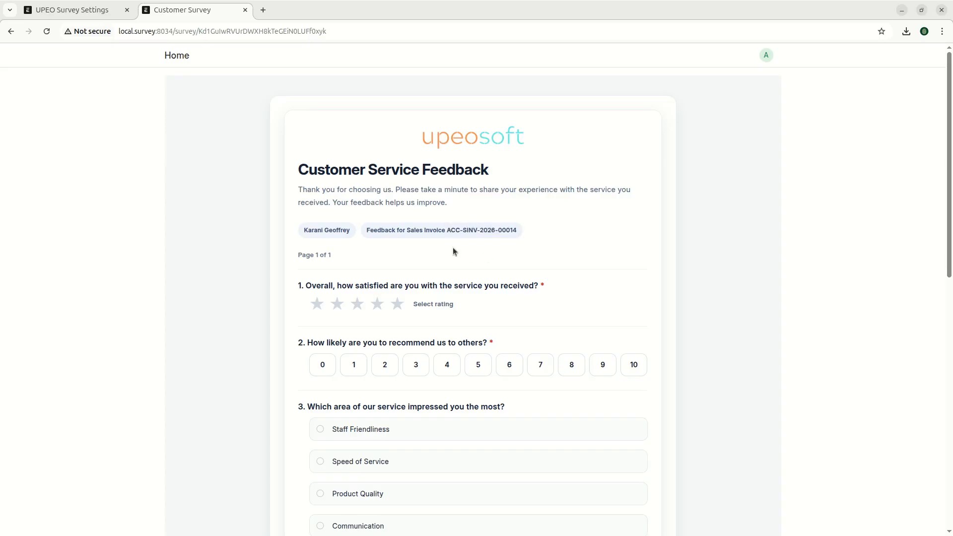
{"action": "left_click_drag", "start_coordinate": [446, 232], "coordinate": [529, 234]}
{"action": "left_click_drag", "start_coordinate": [440, 241], "coordinate": [525, 231]}
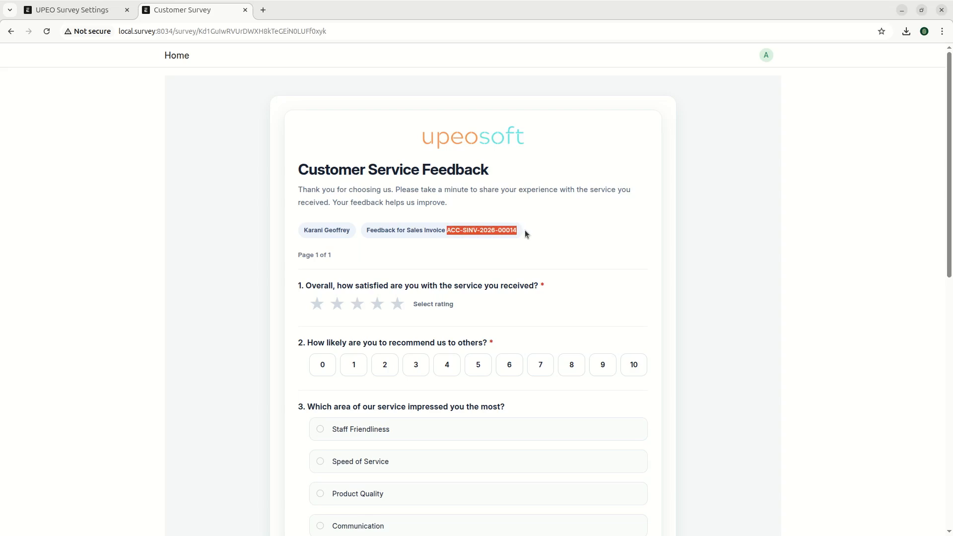
{"action": "left_click_drag", "start_coordinate": [525, 229], "coordinate": [449, 230]}
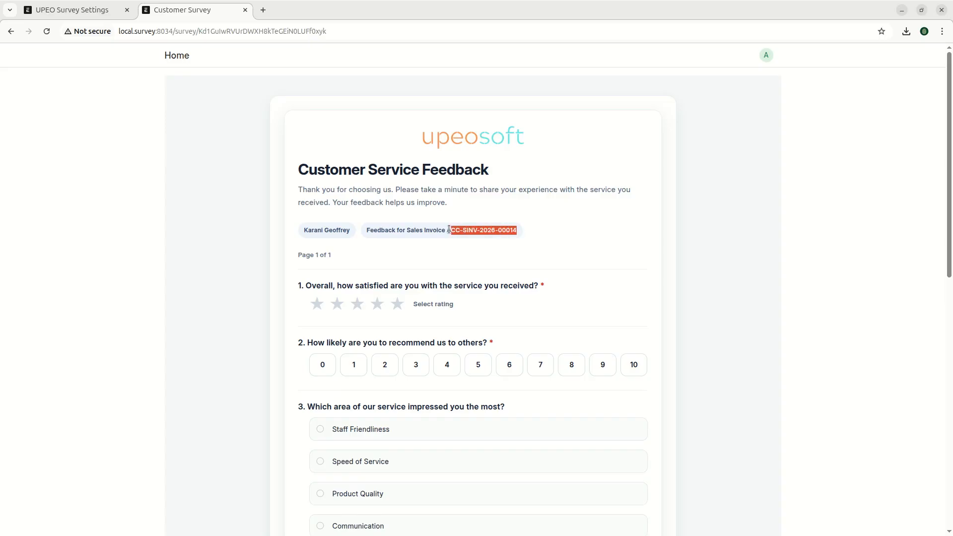
{"action": "left_click", "coordinate": [482, 230]}
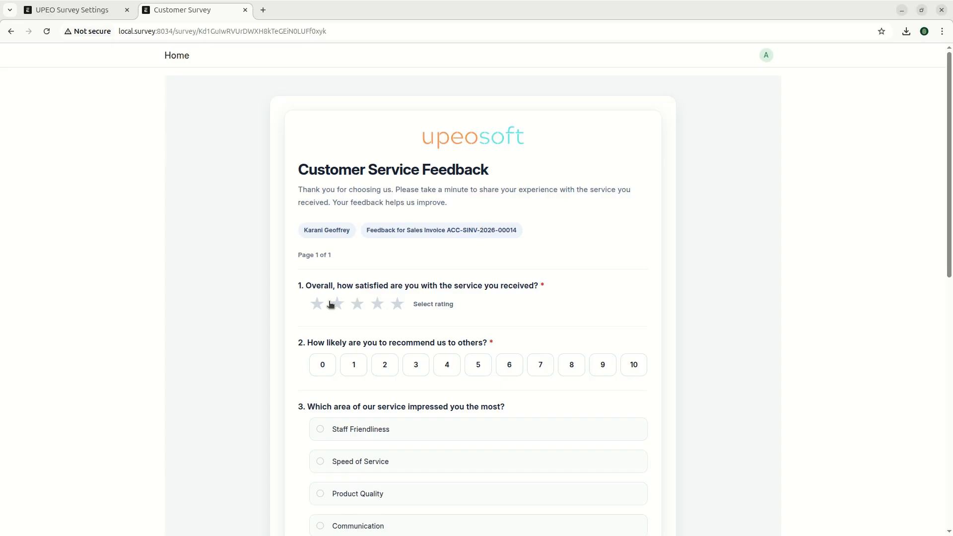
{"action": "scroll", "coordinate": [515, 238], "scroll_direction": "down", "scroll_amount": 3}
{"action": "scroll", "coordinate": [415, 183], "scroll_direction": "up", "scroll_amount": 2}
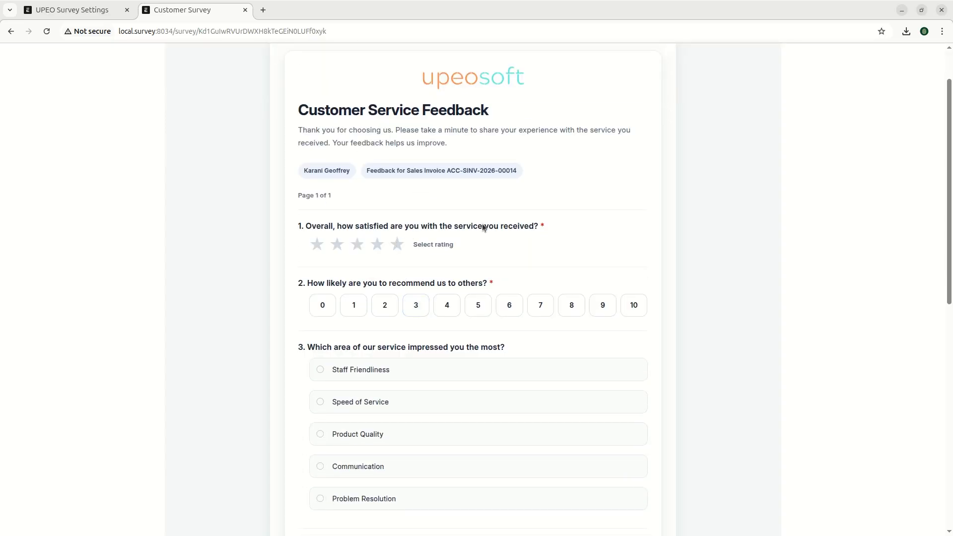
{"action": "scroll", "coordinate": [363, 386], "scroll_direction": "down", "scroll_amount": 8}
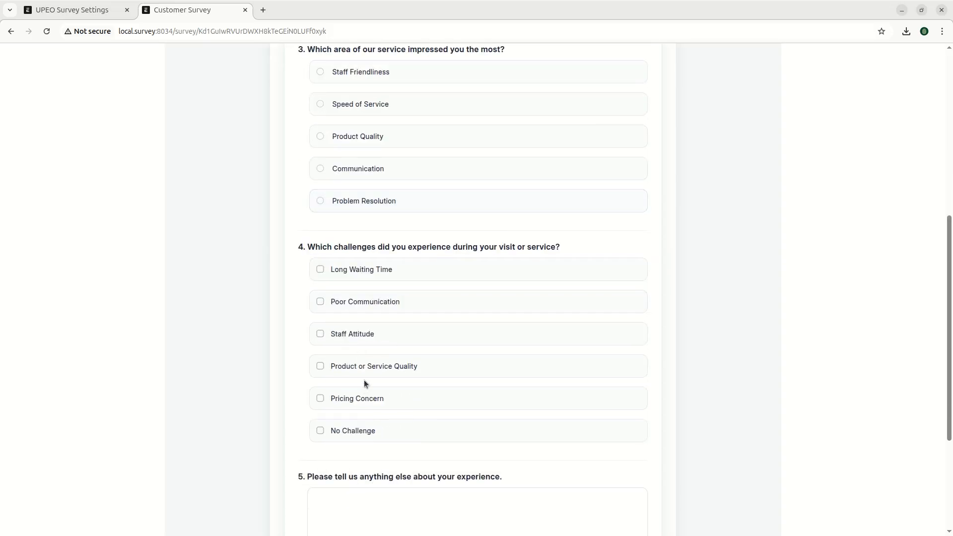
{"action": "scroll", "coordinate": [378, 368], "scroll_direction": "up", "scroll_amount": 10}
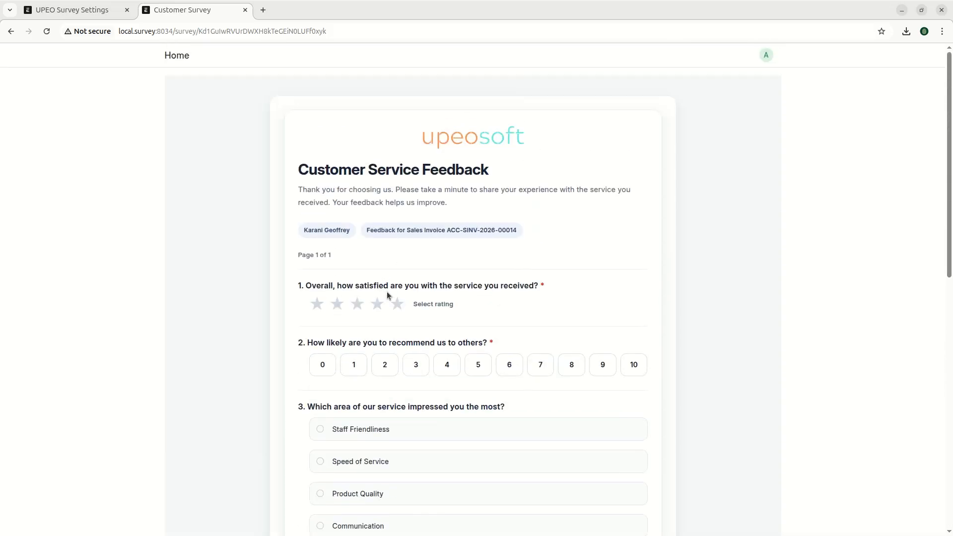
- Give a five-star rating and, after trying other scores, a recommendation score of 10
{"action": "left_click", "coordinate": [398, 304]}
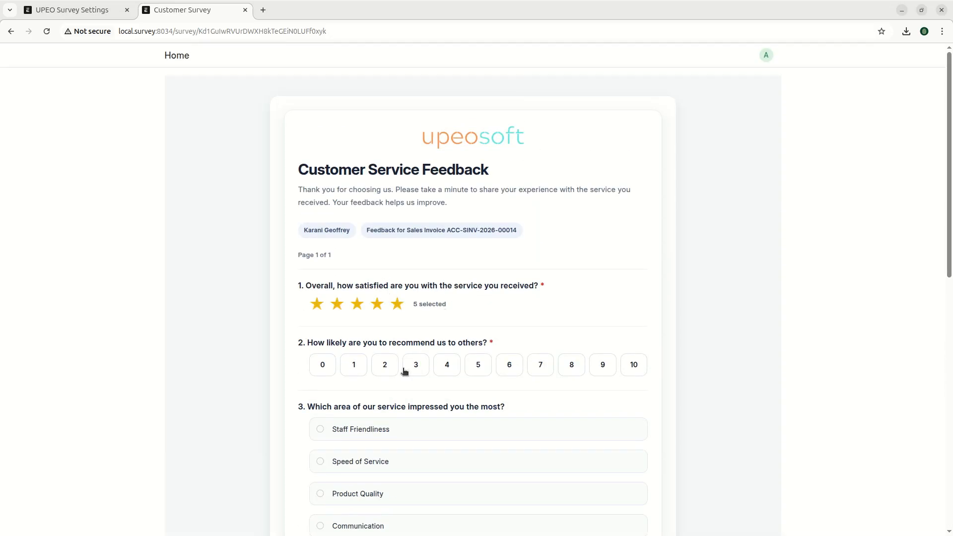
{"action": "left_click", "coordinate": [334, 368]}
{"action": "left_click", "coordinate": [448, 366]}
{"action": "left_click", "coordinate": [631, 367]}
{"action": "left_click", "coordinate": [353, 366]}
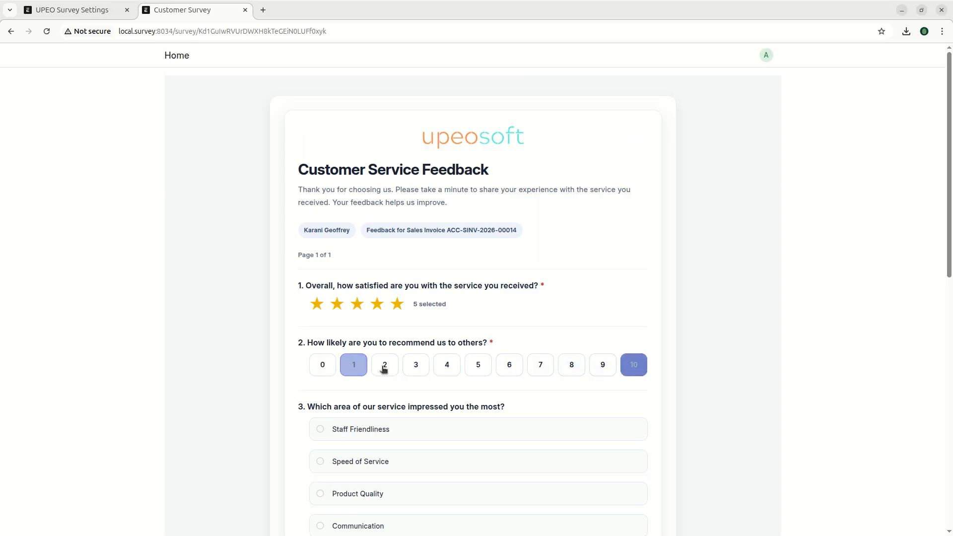
{"action": "left_click", "coordinate": [603, 366]}
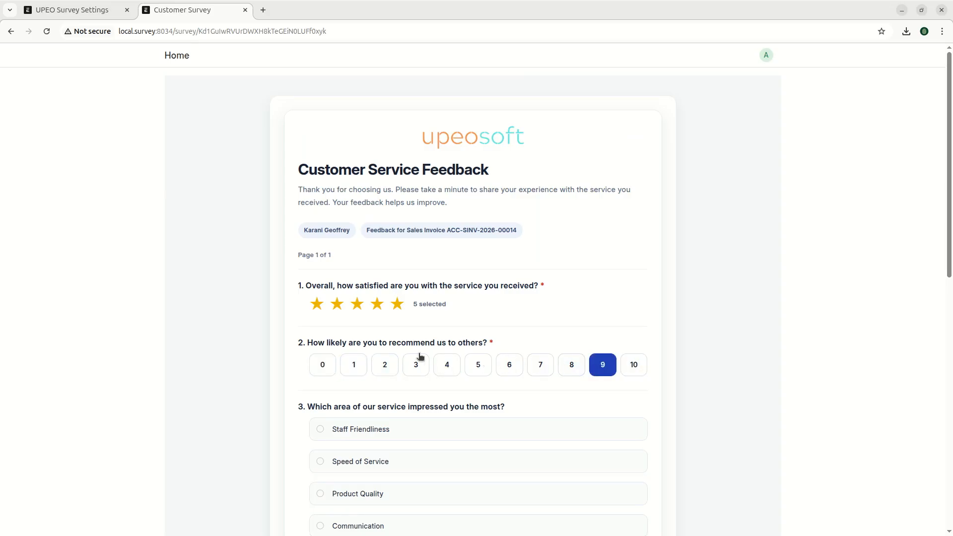
{"action": "left_click", "coordinate": [323, 365]}
{"action": "left_click", "coordinate": [633, 364]}
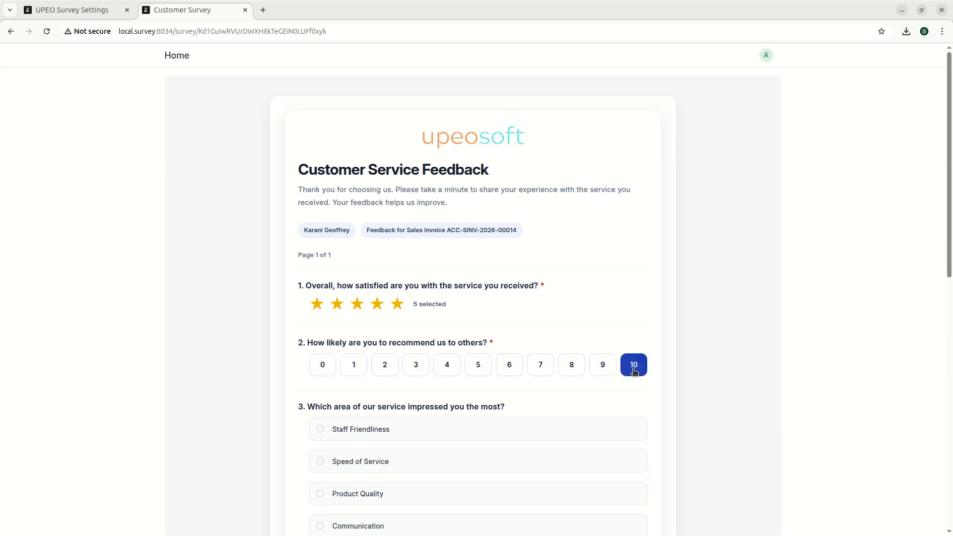
- Choose Communication instead of Speed of Service as the most impressive area
{"action": "scroll", "coordinate": [633, 359], "scroll_direction": "down", "scroll_amount": 3}
{"action": "left_click", "coordinate": [317, 285]}
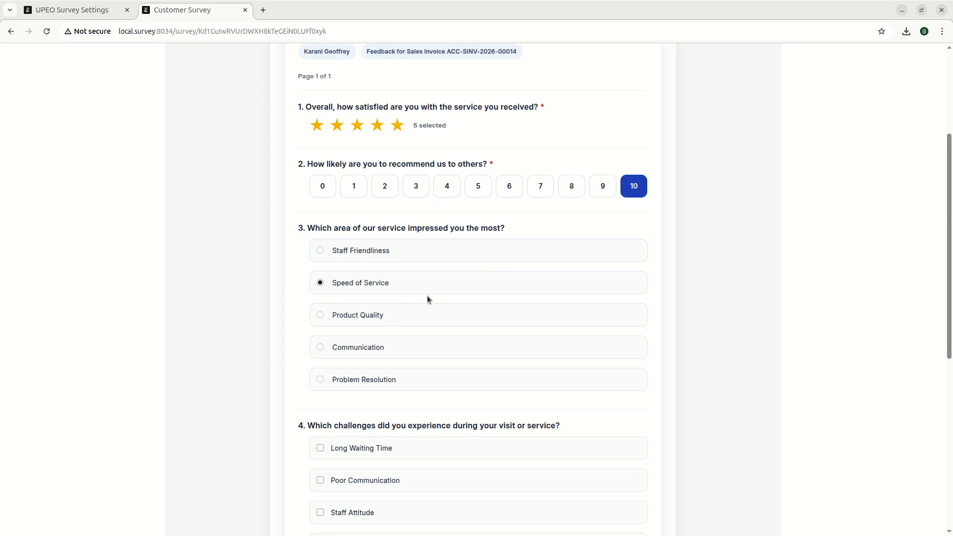
{"action": "left_click", "coordinate": [374, 349]}
{"action": "scroll", "coordinate": [469, 330], "scroll_direction": "down", "scroll_amount": 4}
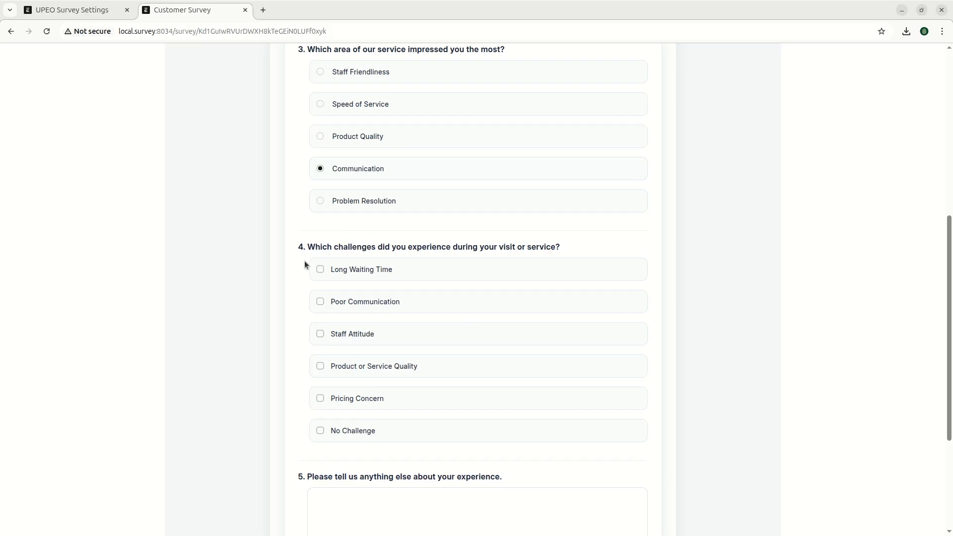
- Try the question 4 challenges: Poor Communication, Long Waiting Time, No Challenge, then untick No Challenge
{"action": "left_click_drag", "start_coordinate": [307, 246], "coordinate": [572, 249]}
{"action": "left_click", "coordinate": [425, 251]}
{"action": "left_click", "coordinate": [346, 306]}
{"action": "left_click", "coordinate": [353, 269]}
{"action": "left_click", "coordinate": [351, 431]}
{"action": "left_click", "coordinate": [373, 432]}
{"action": "scroll", "coordinate": [488, 397], "scroll_direction": "down", "scroll_amount": 4}
- Enter 'Open recomendation' in question 5 and correct it to 'Open recommendation'
{"action": "left_click", "coordinate": [417, 332]}
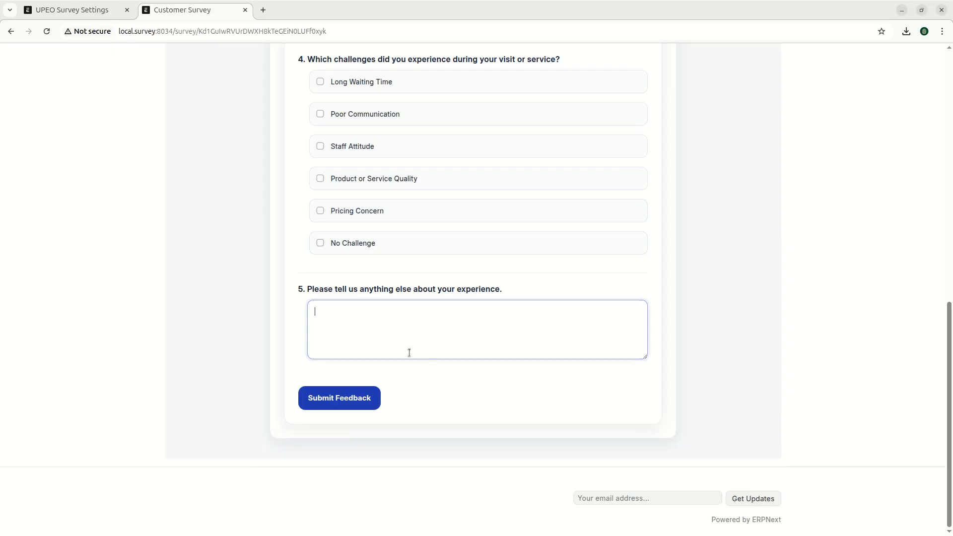
{"action": "type", "text": "Open recomendation"}
{"action": "right_click", "coordinate": [365, 312]}
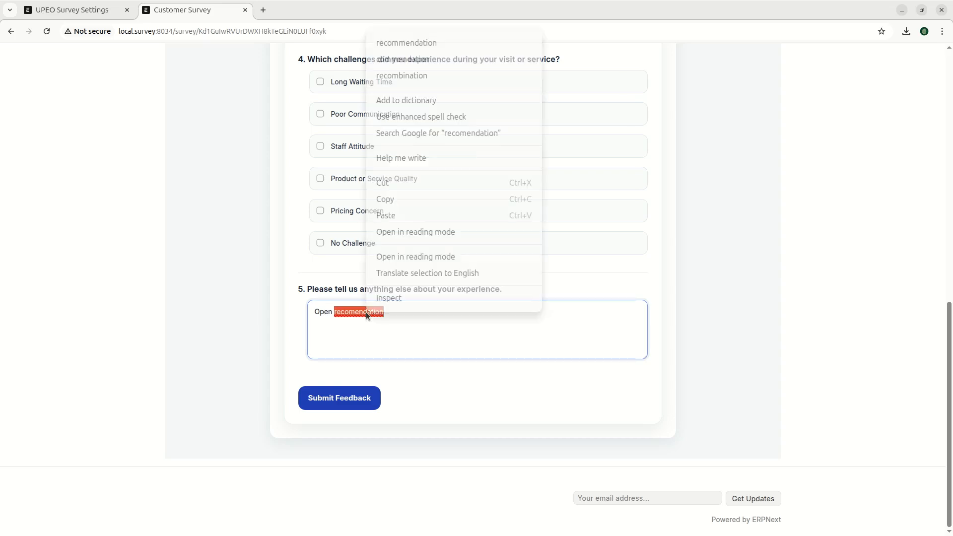
{"action": "left_click", "coordinate": [413, 40]}
- Scroll to the bottom of the survey and submit the feedback
{"action": "scroll", "coordinate": [372, 223], "scroll_direction": "up", "scroll_amount": 10}
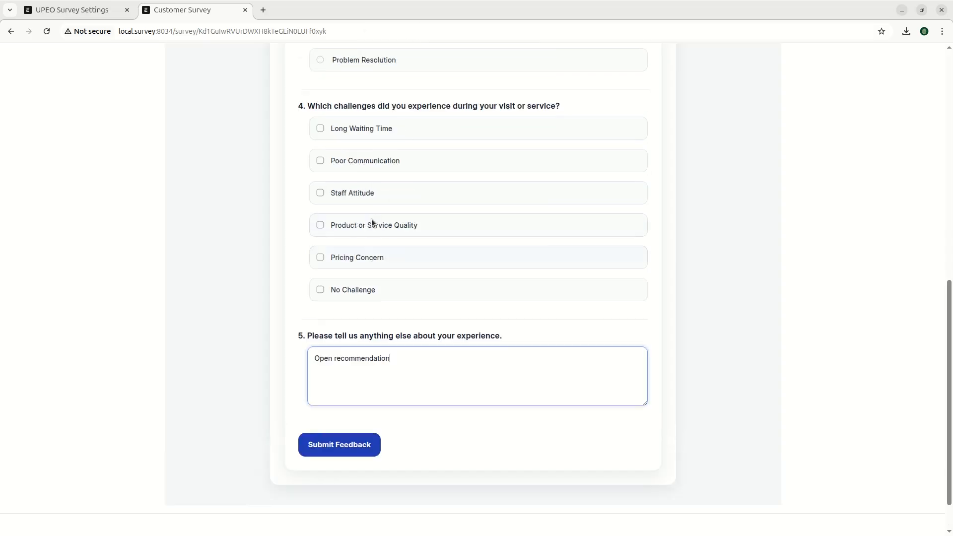
{"action": "scroll", "coordinate": [416, 293], "scroll_direction": "down", "scroll_amount": 2}
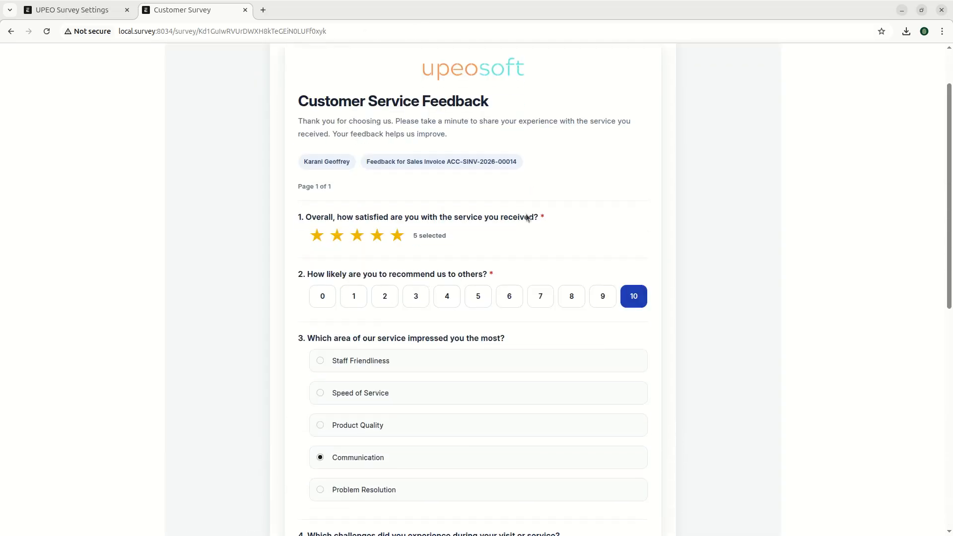
{"action": "left_click", "coordinate": [492, 276]}
{"action": "scroll", "coordinate": [526, 266], "scroll_direction": "down", "scroll_amount": 4}
{"action": "left_click_drag", "start_coordinate": [351, 220], "coordinate": [612, 244]}
{"action": "scroll", "coordinate": [401, 297], "scroll_direction": "down", "scroll_amount": 3}
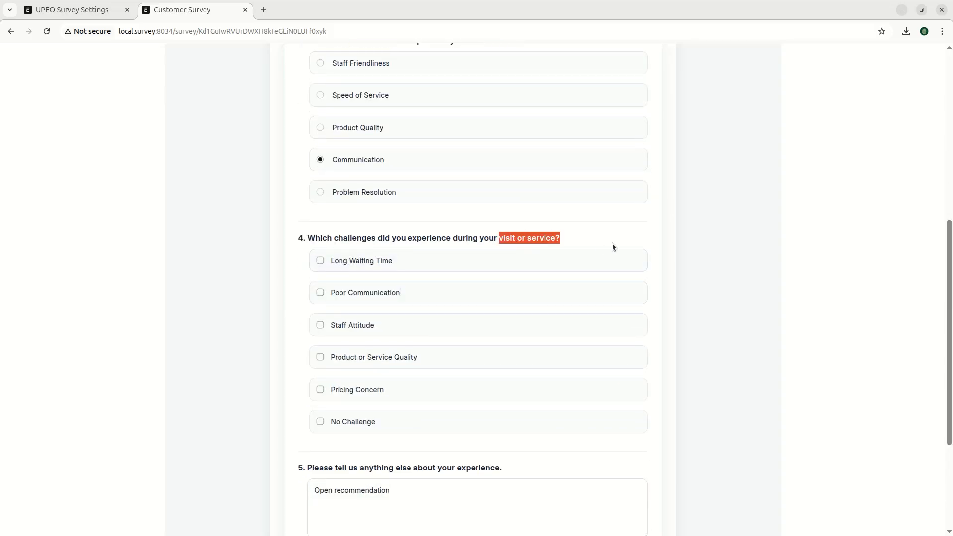
{"action": "left_click", "coordinate": [612, 244]}
{"action": "scroll", "coordinate": [517, 350], "scroll_direction": "down", "scroll_amount": 4}
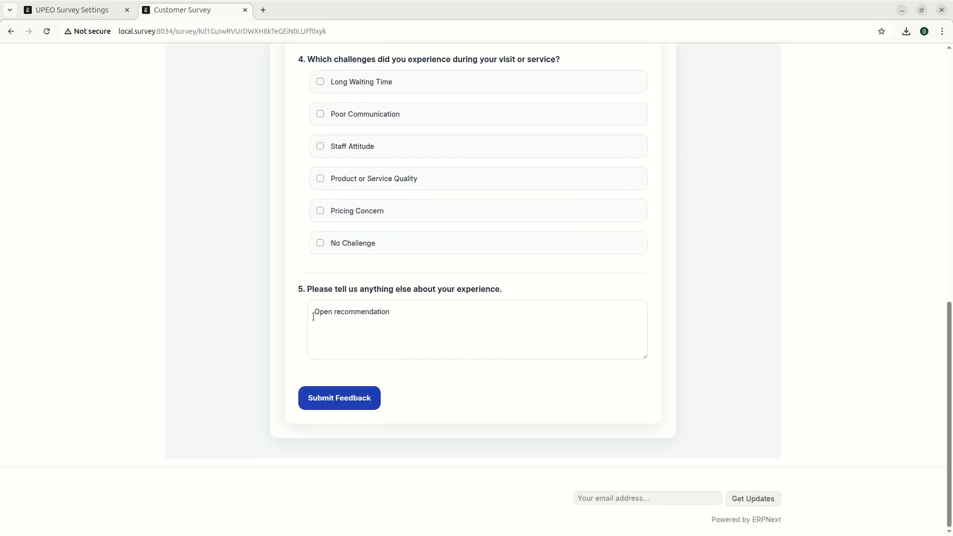
{"action": "left_click", "coordinate": [325, 395]}
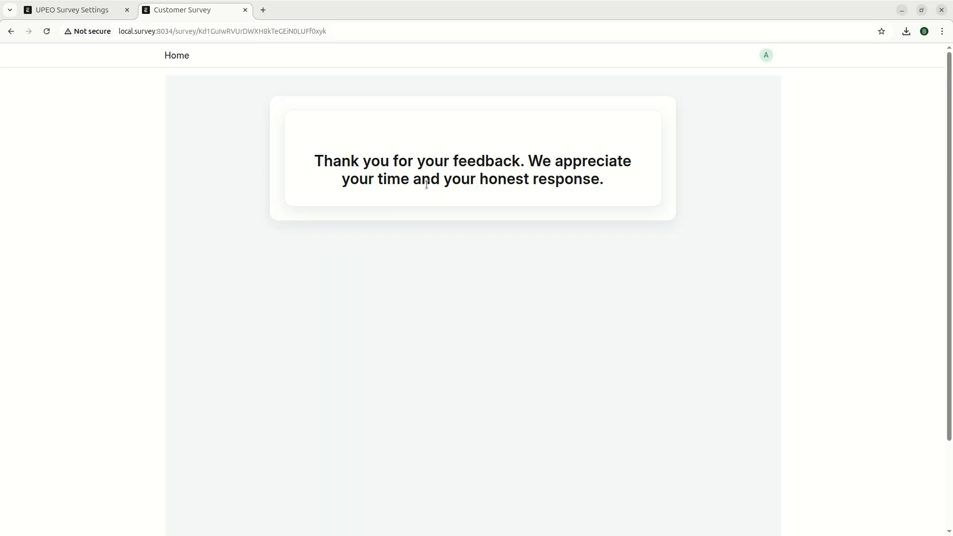
- Open the Customer Service Feedback template from UPEO Survey's Survey Templates list
{"action": "left_click_drag", "start_coordinate": [314, 168], "coordinate": [623, 192]}
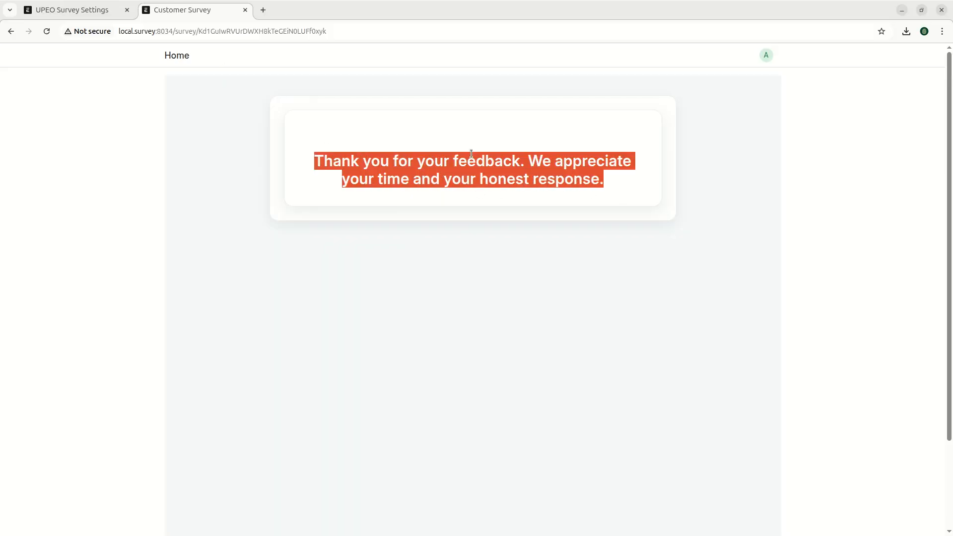
{"action": "left_click", "coordinate": [92, 11]}
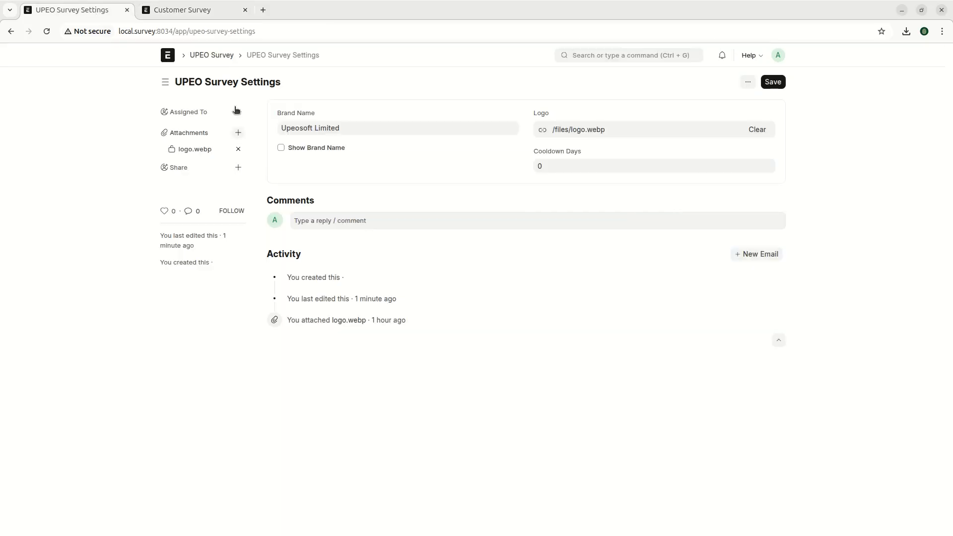
{"action": "left_click", "coordinate": [215, 55]}
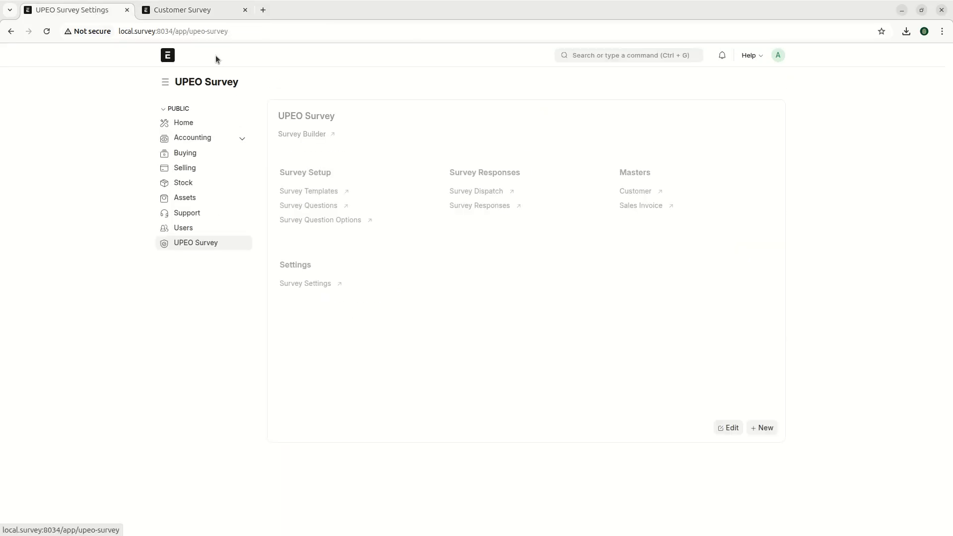
{"action": "left_click", "coordinate": [322, 191]}
{"action": "left_click", "coordinate": [326, 157]}
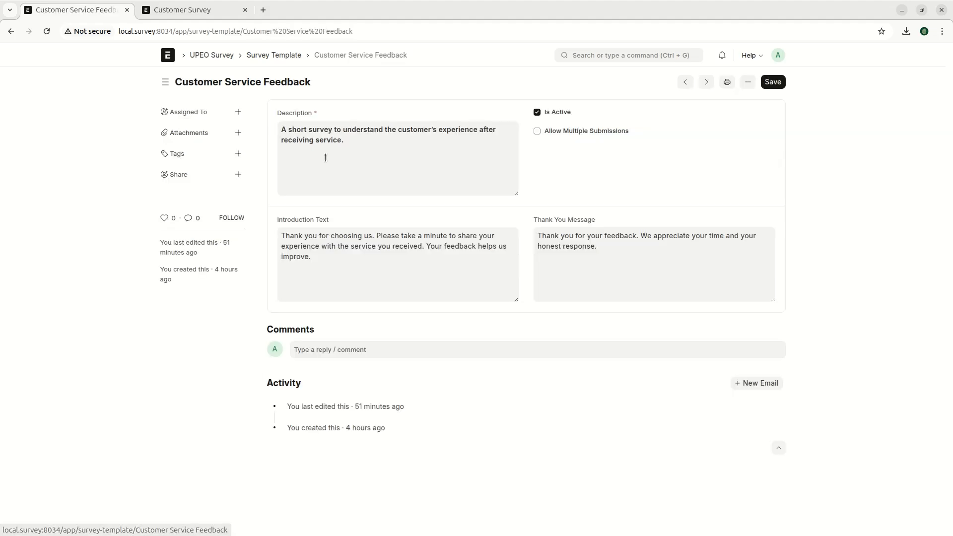
- Review the template's Thank You Message, Introduction Text and Description fields
{"action": "left_click", "coordinate": [198, 11]}
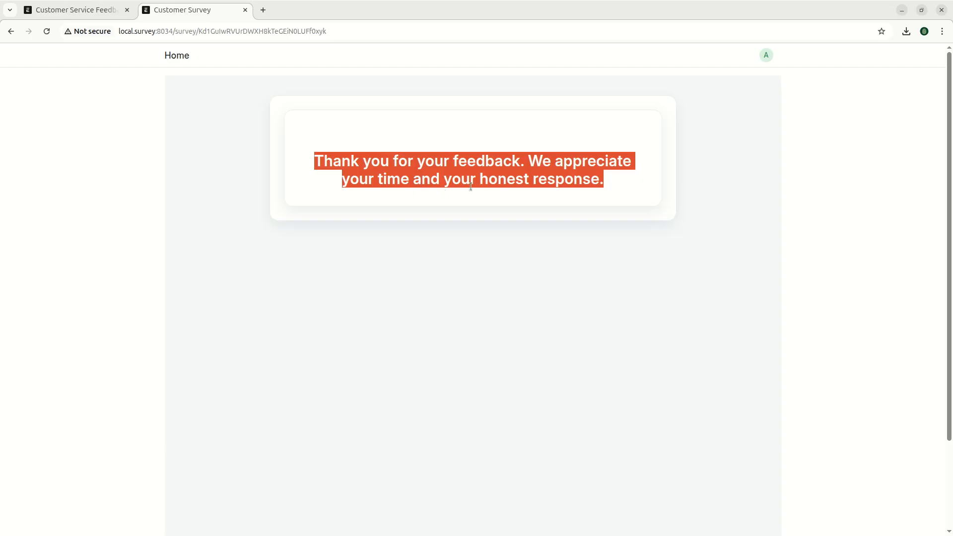
{"action": "left_click", "coordinate": [71, 12]}
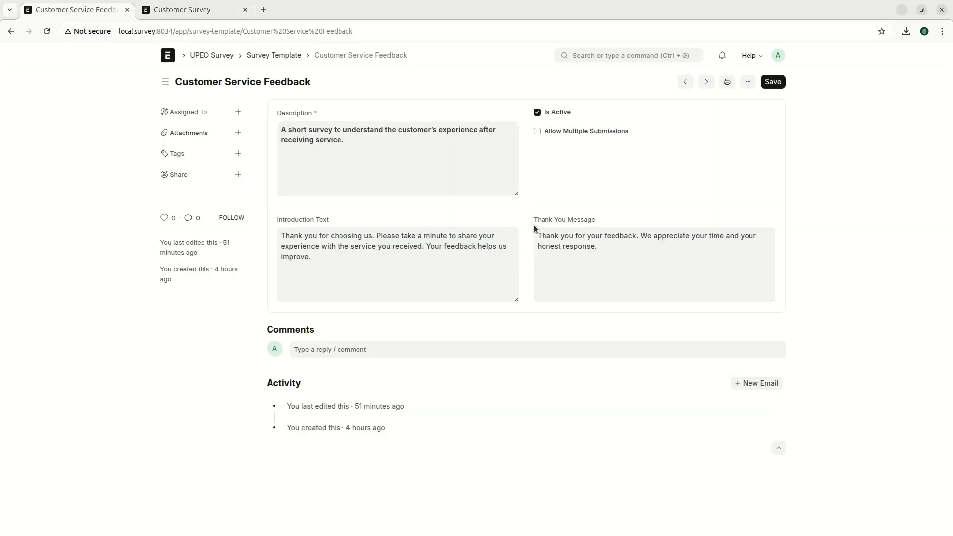
{"action": "left_click", "coordinate": [606, 256]}
{"action": "left_click_drag", "start_coordinate": [587, 253], "coordinate": [528, 238]}
{"action": "left_click", "coordinate": [639, 250]}
{"action": "triple_click", "coordinate": [559, 242]}
{"action": "left_click", "coordinate": [303, 250]}
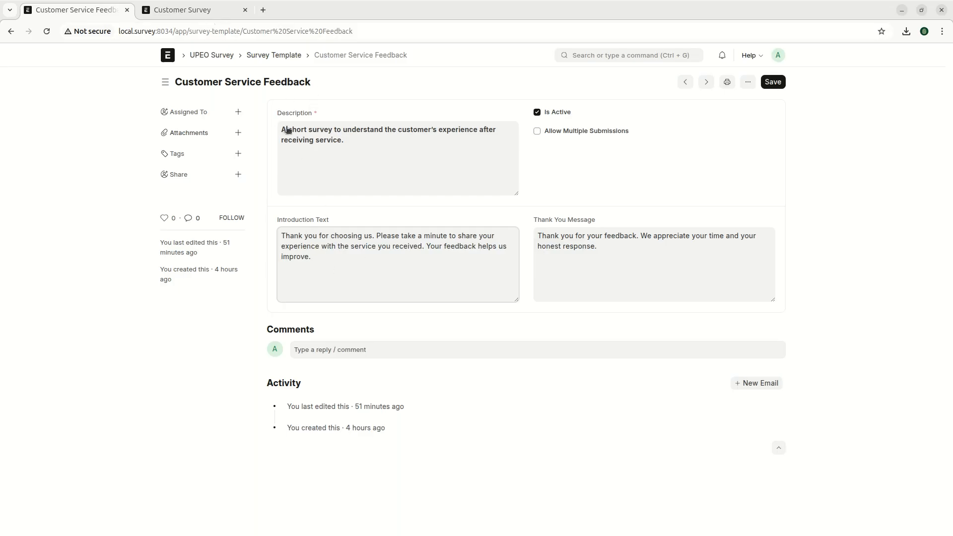
{"action": "left_click", "coordinate": [335, 141]}
{"action": "left_click_drag", "start_coordinate": [346, 141], "coordinate": [278, 131]}
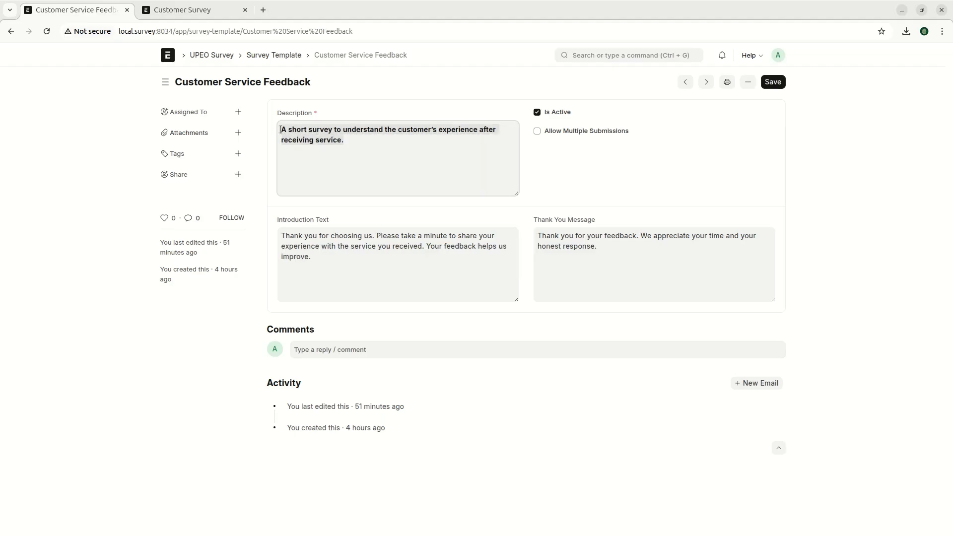
{"action": "left_click", "coordinate": [369, 164]}
- Reload the customer survey to see the already-submitted notice, then return to the template
{"action": "left_click", "coordinate": [193, 5]}
{"action": "left_click", "coordinate": [485, 213]}
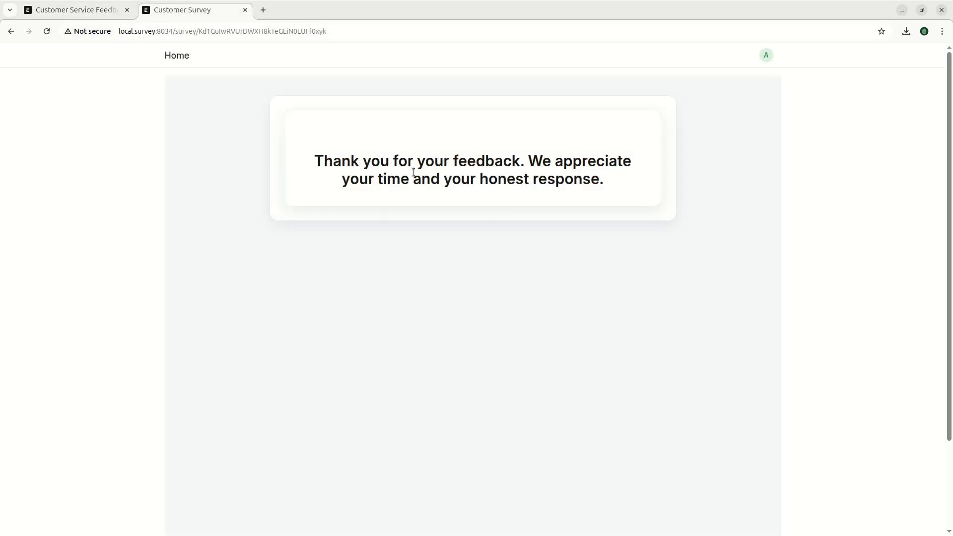
{"action": "right_click", "coordinate": [195, 134]}
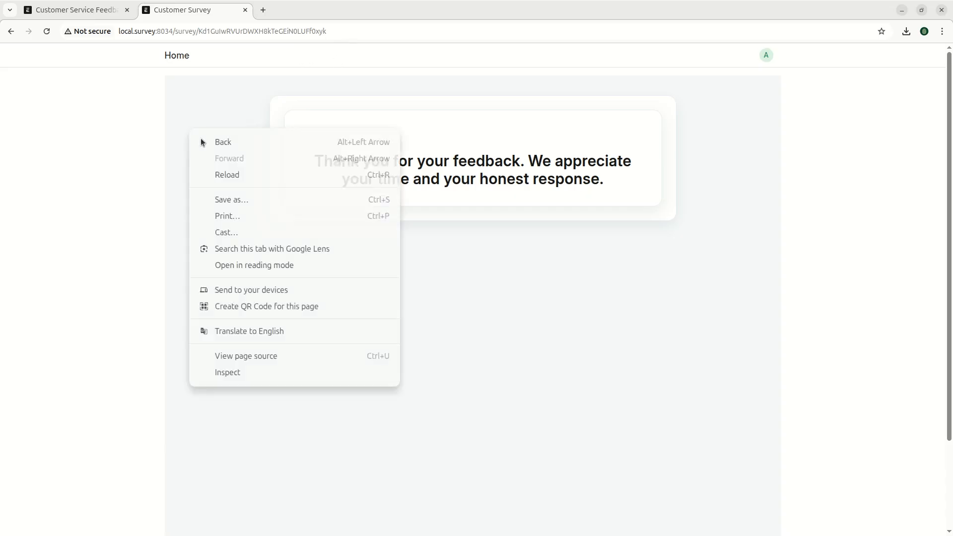
{"action": "left_click", "coordinate": [242, 175]}
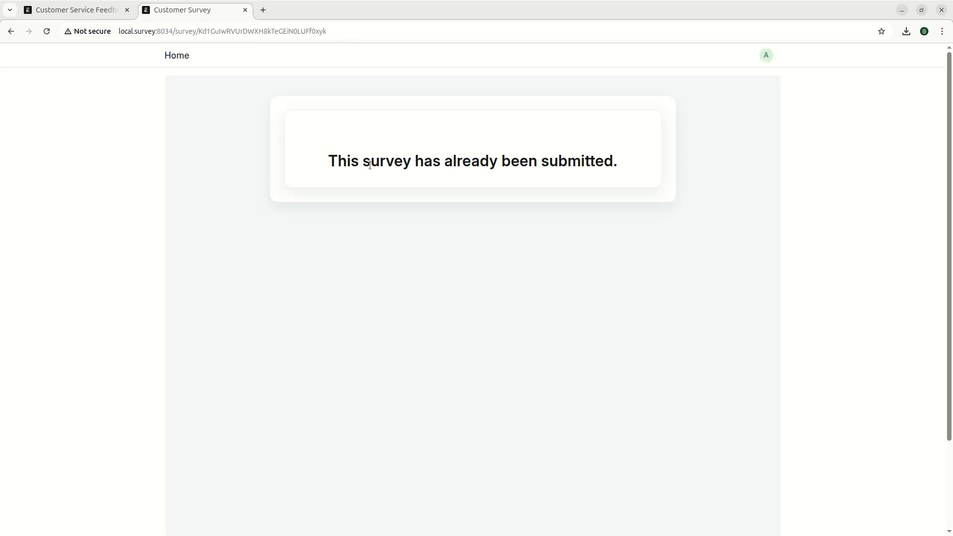
{"action": "left_click_drag", "start_coordinate": [318, 160], "coordinate": [530, 179]}
{"action": "left_click", "coordinate": [430, 175]}
{"action": "left_click_drag", "start_coordinate": [329, 159], "coordinate": [733, 164]}
{"action": "left_click", "coordinate": [594, 177]}
{"action": "left_click", "coordinate": [75, 11]}
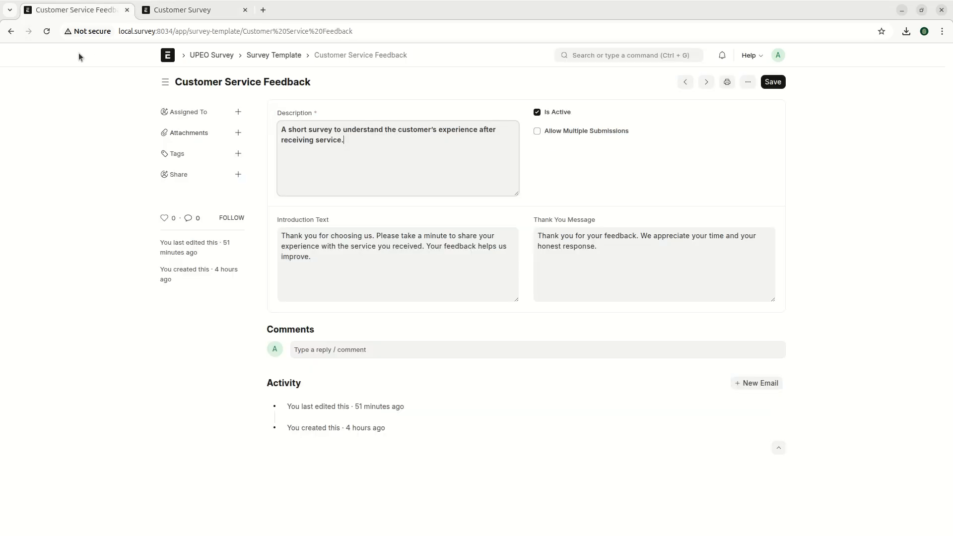
- Open survey response SRES-00027 and inspect its first answer row
{"action": "left_click", "coordinate": [279, 55]}
{"action": "left_click", "coordinate": [207, 55]}
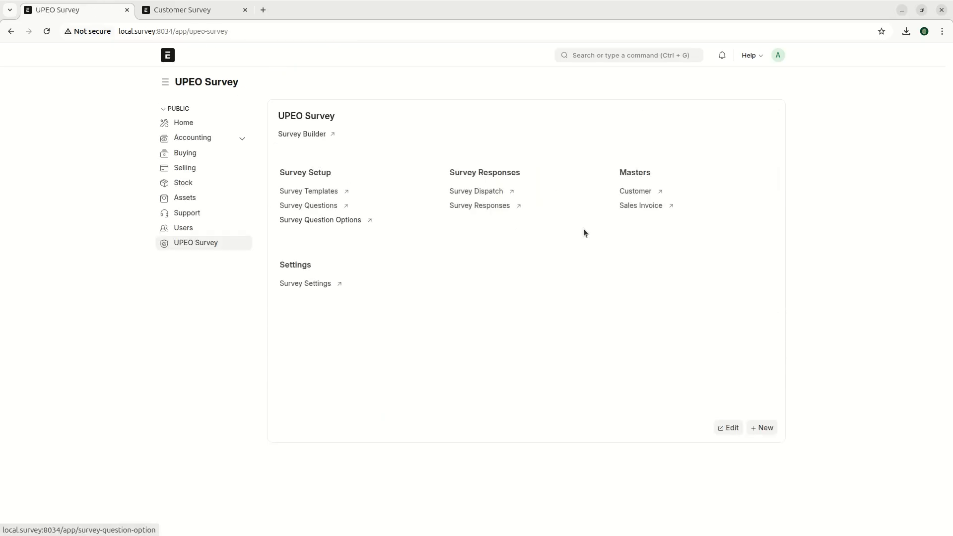
{"action": "left_click", "coordinate": [475, 206]}
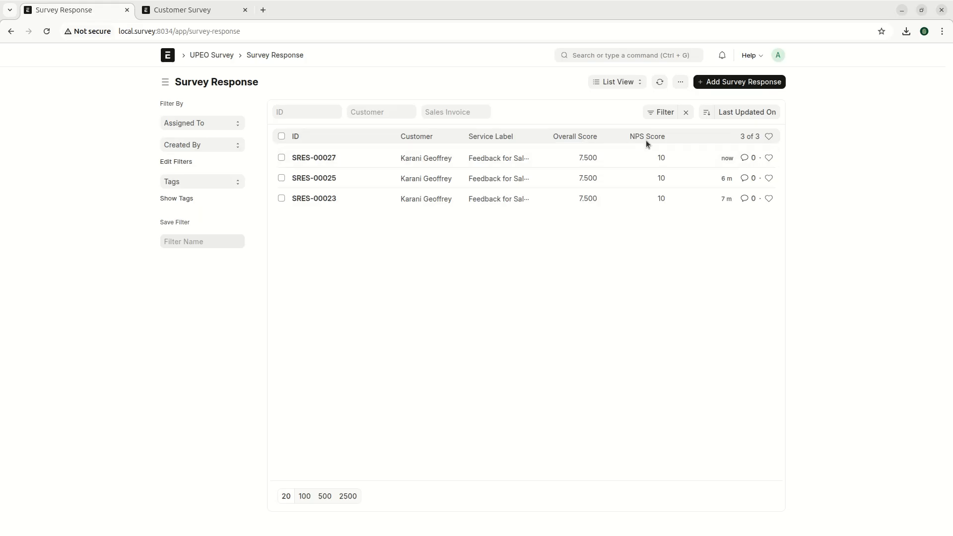
{"action": "left_click", "coordinate": [317, 157]}
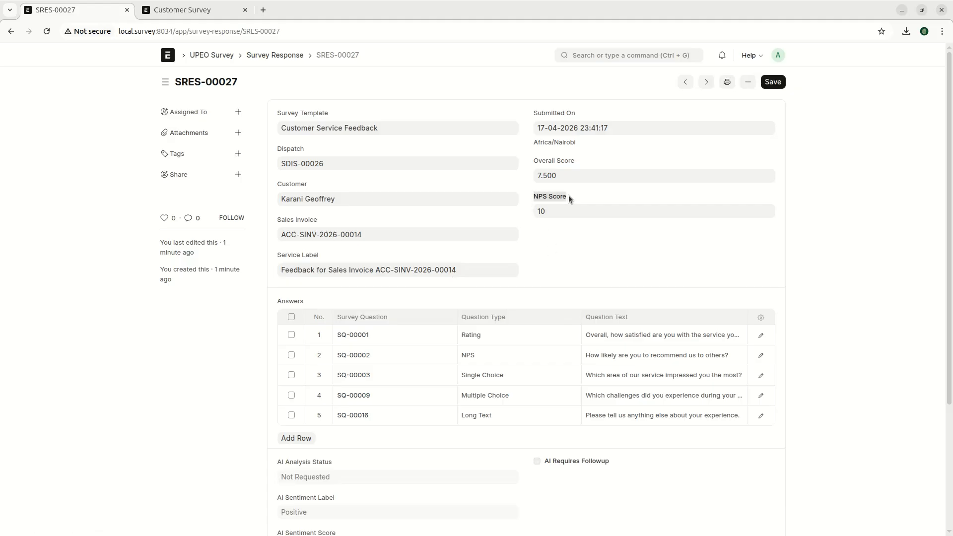
{"action": "left_click_drag", "start_coordinate": [532, 196], "coordinate": [592, 195]}
{"action": "left_click", "coordinate": [592, 196]}
{"action": "left_click", "coordinate": [761, 336]}
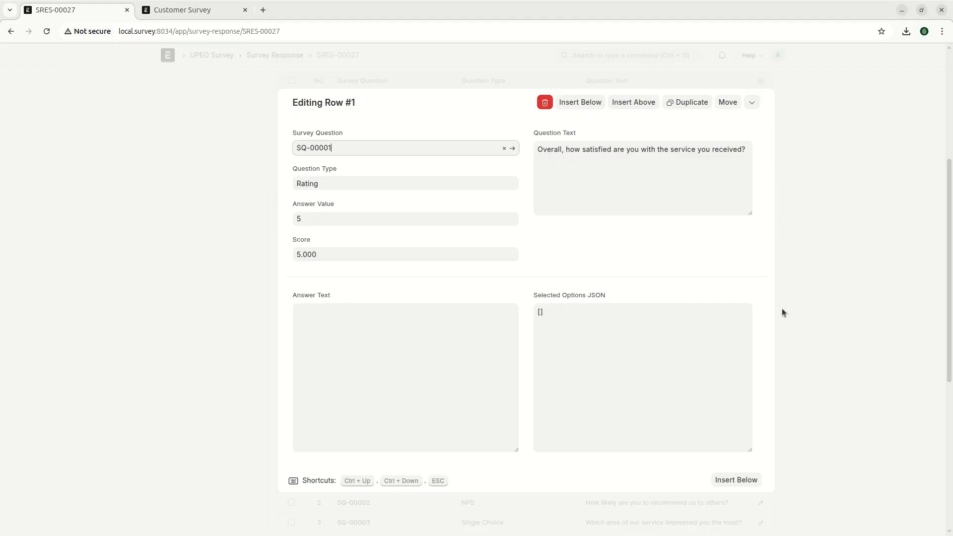
{"action": "left_click", "coordinate": [782, 312]}
{"action": "scroll", "coordinate": [544, 312], "scroll_direction": "up", "scroll_amount": 5}
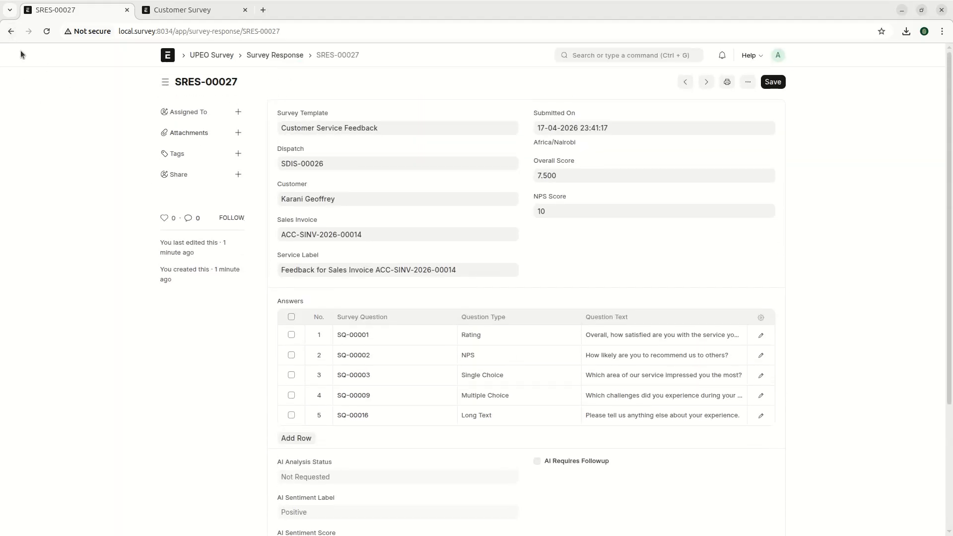
- Open survey dispatch SDIS-00026, then return to the UPEO Survey workspace
{"action": "left_click", "coordinate": [11, 31]}
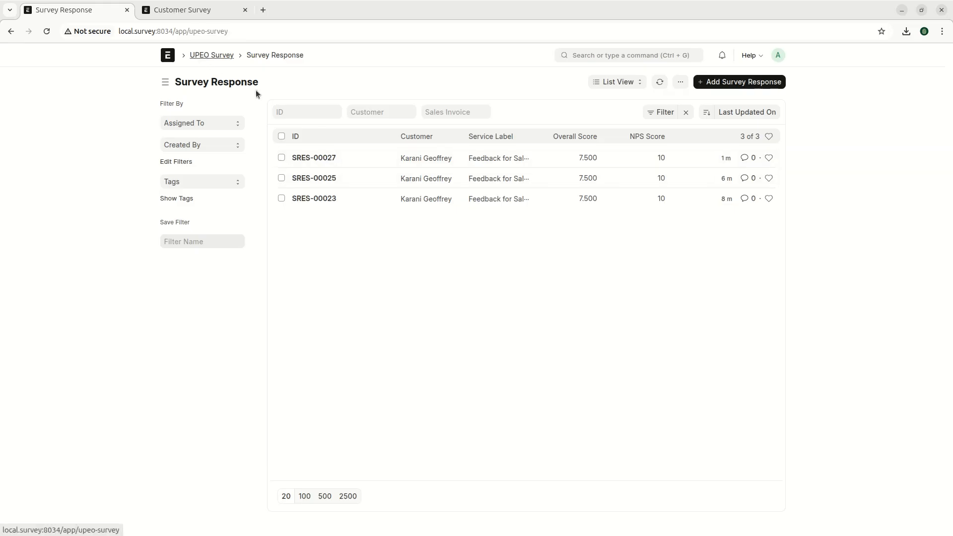
{"action": "left_click", "coordinate": [475, 191]}
{"action": "left_click", "coordinate": [336, 160]}
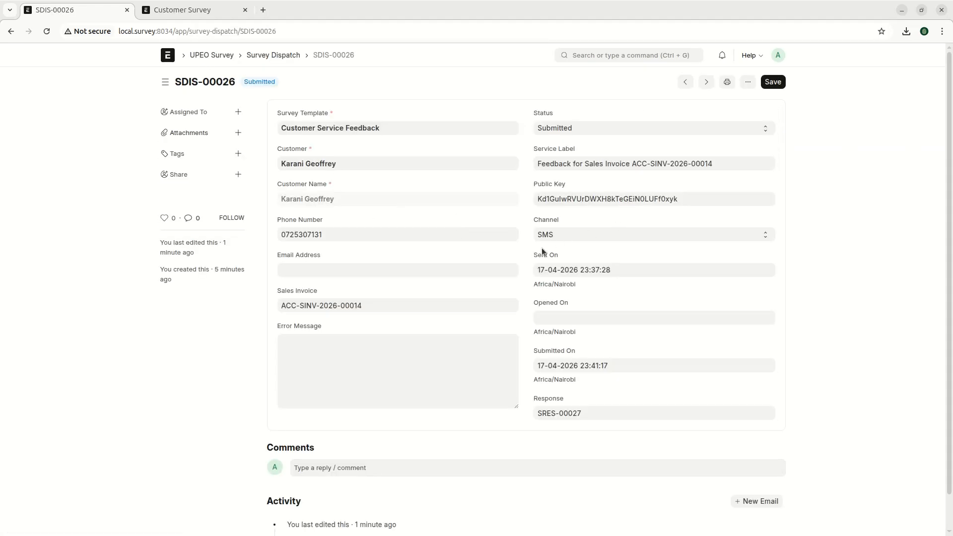
{"action": "left_click", "coordinate": [213, 56]}
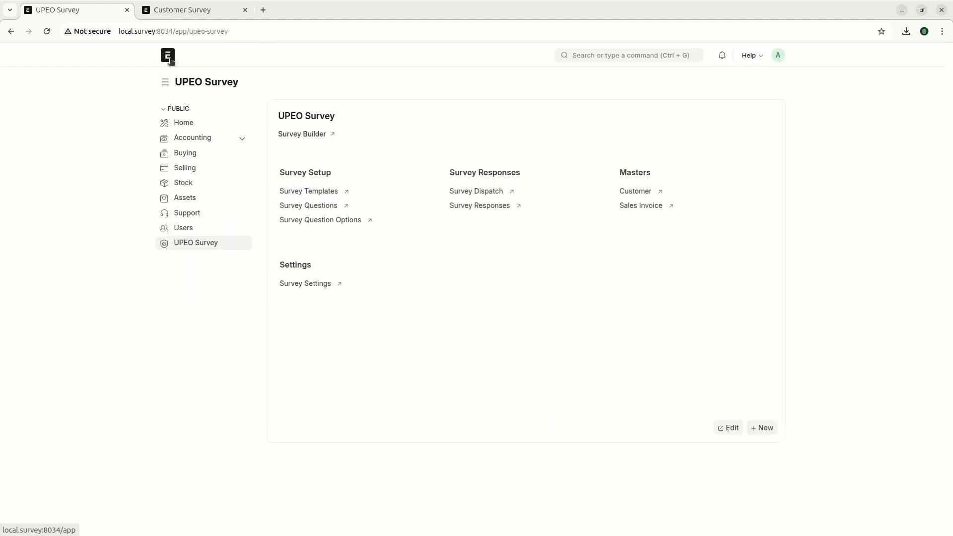
- Start a new customer in the full form and enter the customer's name
{"action": "left_click", "coordinate": [639, 192]}
{"action": "left_click", "coordinate": [754, 83]}
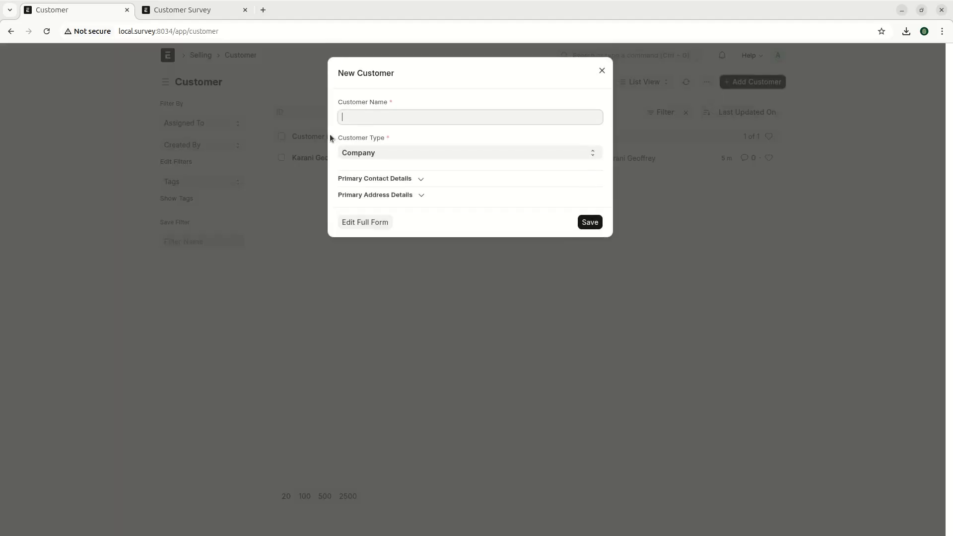
{"action": "left_click", "coordinate": [366, 222]}
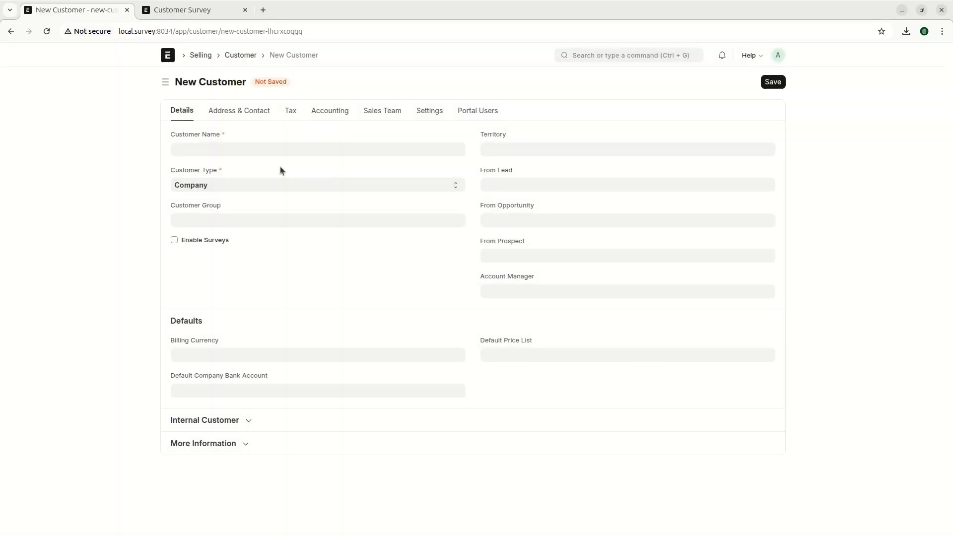
{"action": "type", "text": "John Doe"}
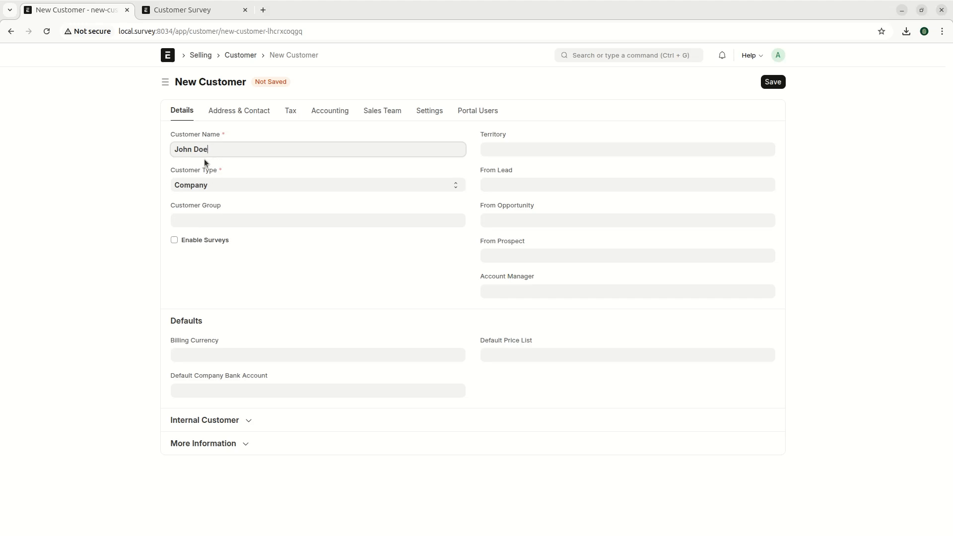
- Enable surveys with the Customer Service Feedback template and SMS as the channel
{"action": "left_click", "coordinate": [189, 241]}
{"action": "left_click", "coordinate": [201, 274]}
{"action": "left_click", "coordinate": [215, 292]}
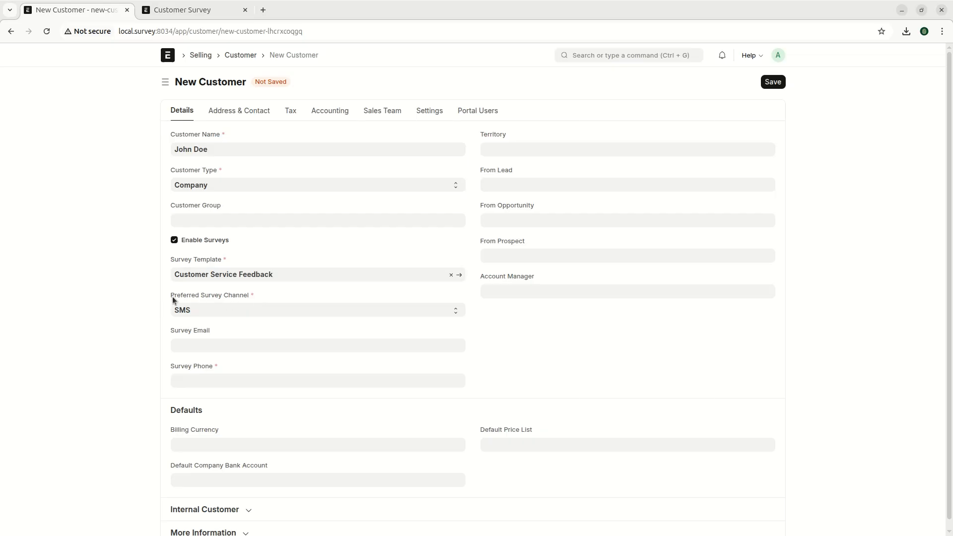
{"action": "left_click", "coordinate": [218, 309]}
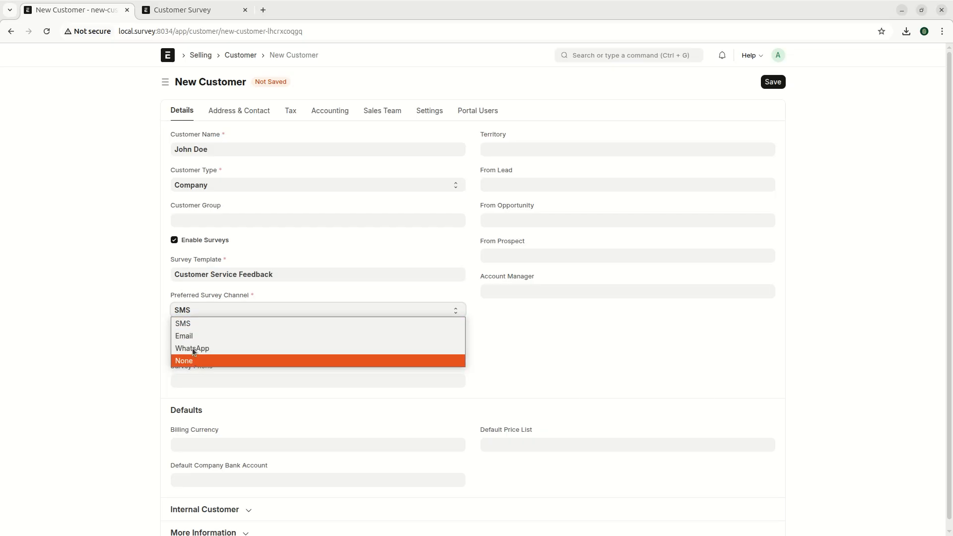
{"action": "left_click", "coordinate": [197, 324]}
{"action": "left_click_drag", "start_coordinate": [172, 370], "coordinate": [220, 371]}
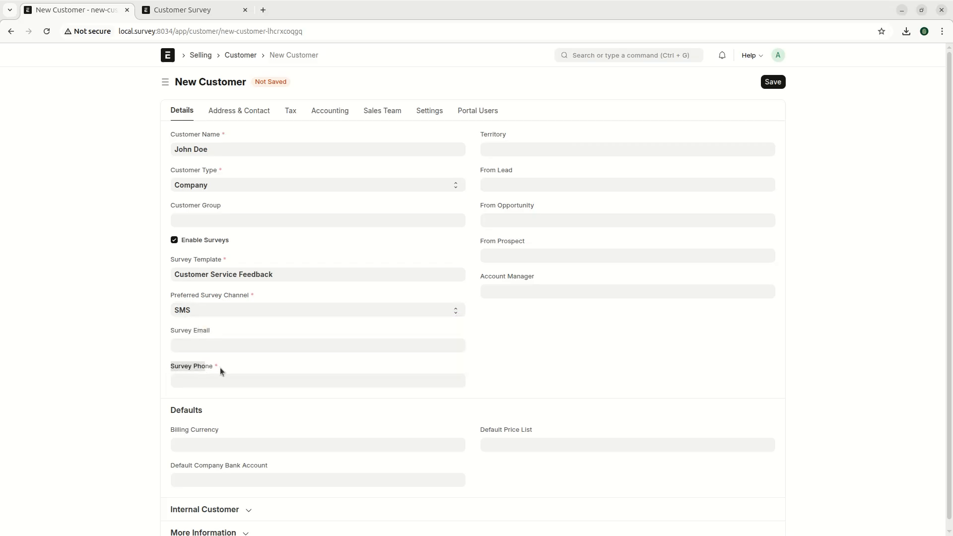
{"action": "left_click", "coordinate": [204, 310]}
{"action": "left_click", "coordinate": [198, 336]}
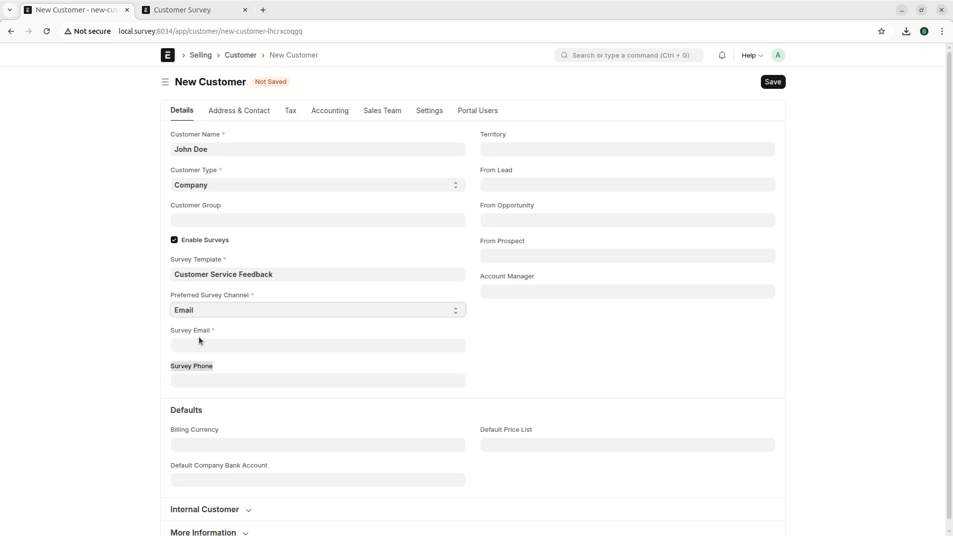
{"action": "left_click_drag", "start_coordinate": [172, 334], "coordinate": [237, 331]}
{"action": "left_click", "coordinate": [207, 311]}
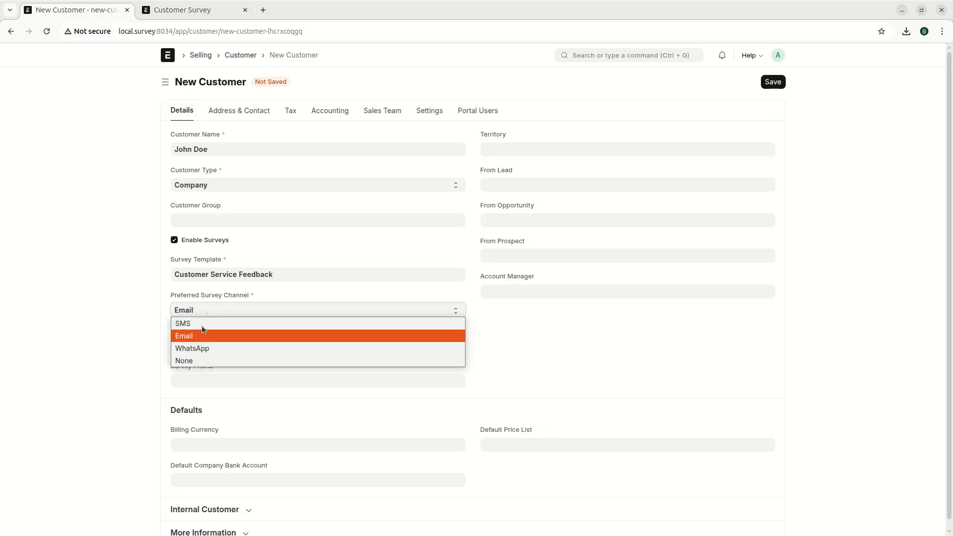
{"action": "left_click", "coordinate": [199, 327]}
- Enter the survey phone number, save the customer, and return to UPEO Survey
{"action": "left_click", "coordinate": [198, 379]}
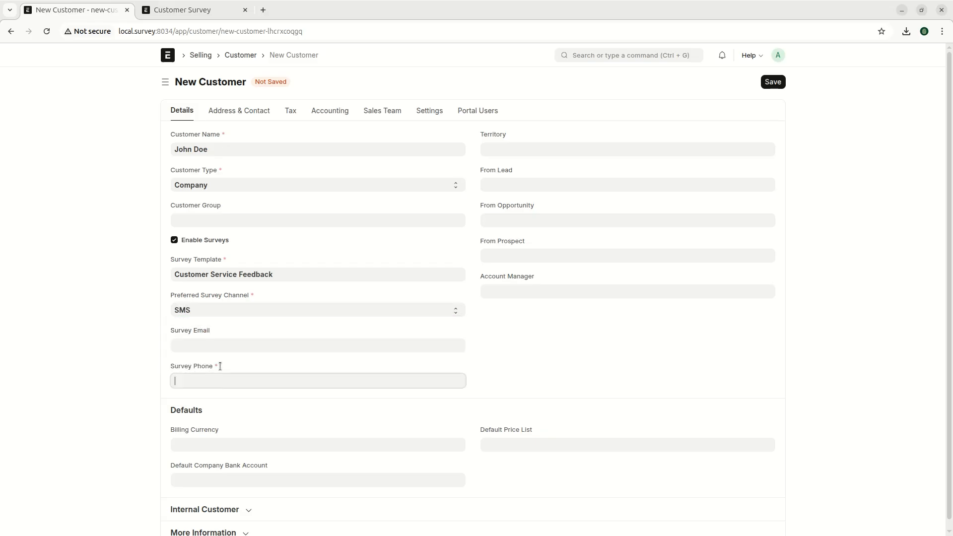
{"action": "left_click", "coordinate": [771, 83]}
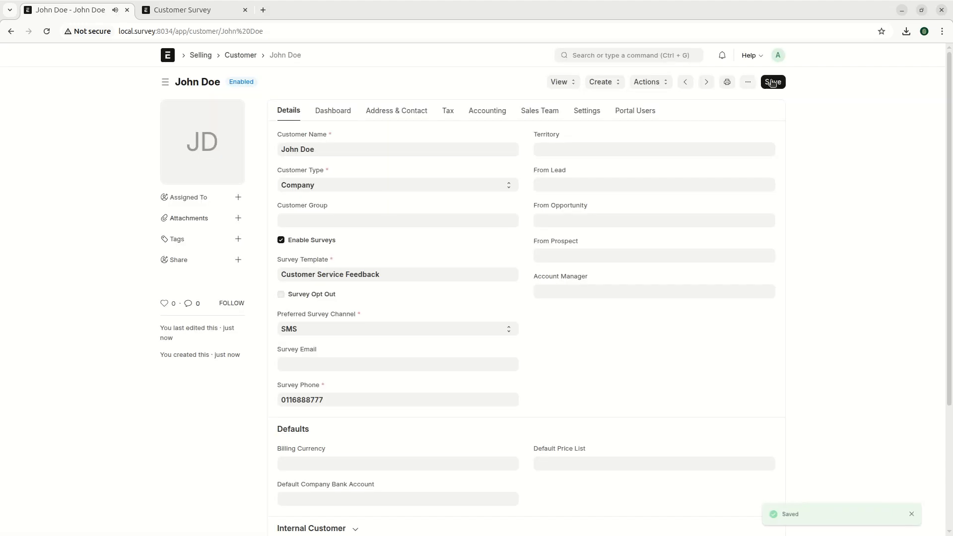
{"action": "left_click", "coordinate": [167, 56]}
{"action": "left_click", "coordinate": [196, 242]}
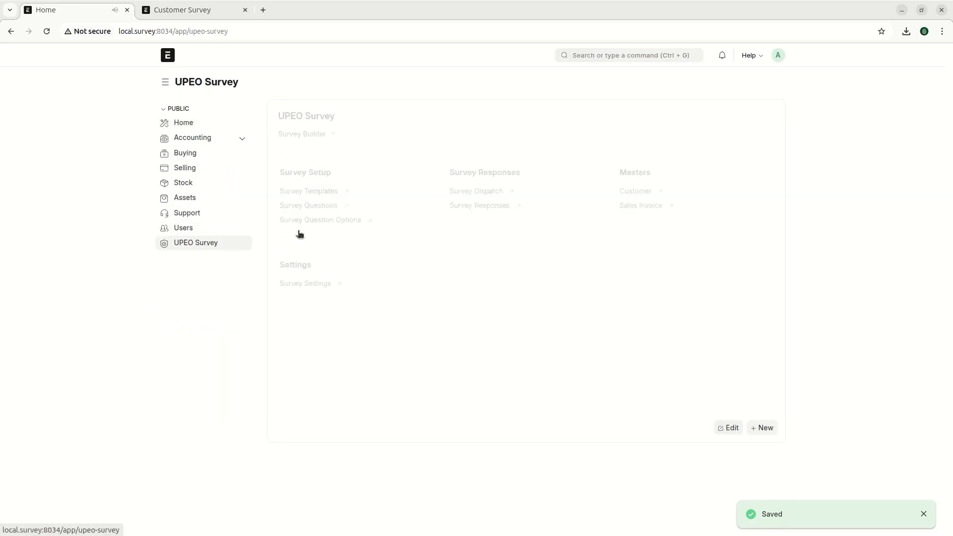
- Start a sales invoice for the new customer with payment due date 24-04-2026
{"action": "left_click", "coordinate": [641, 206]}
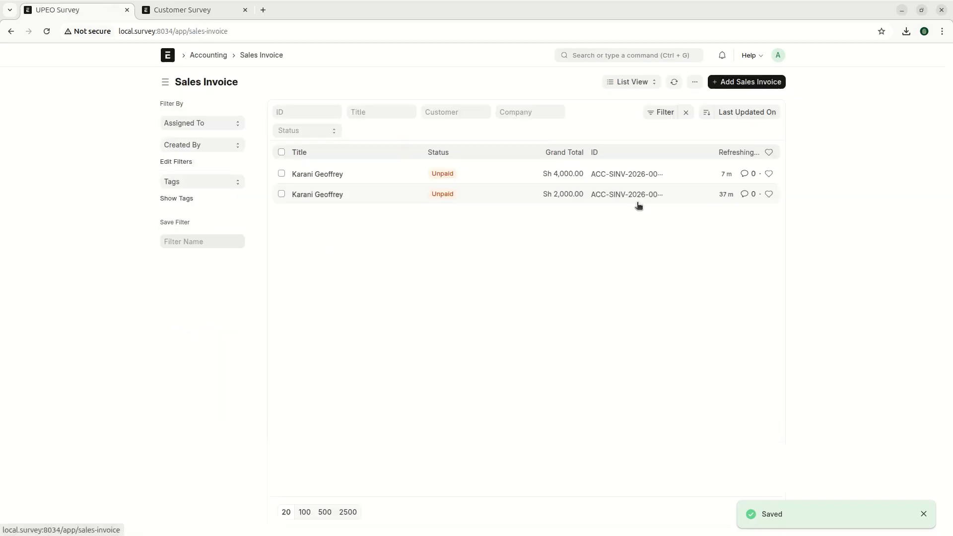
{"action": "left_click", "coordinate": [749, 81]}
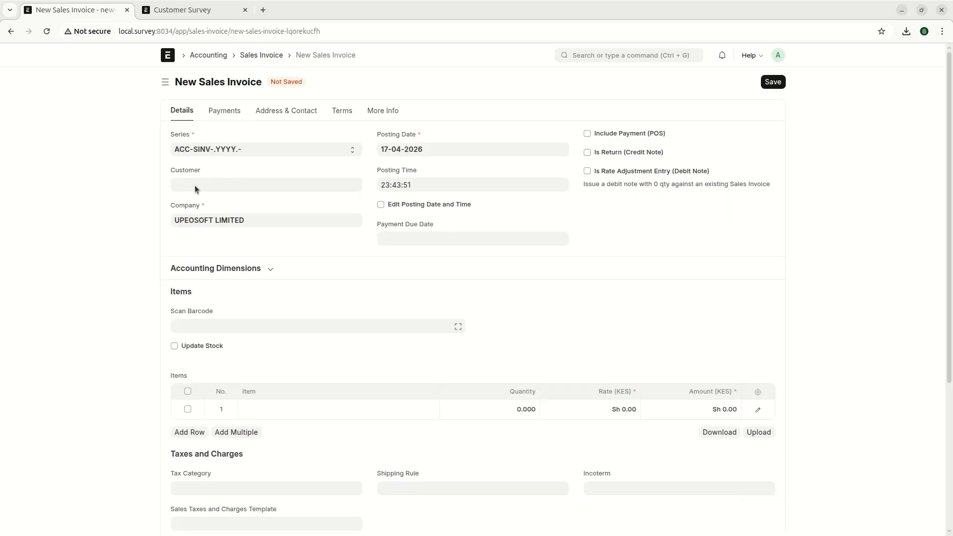
{"action": "left_click", "coordinate": [195, 185]}
{"action": "left_click", "coordinate": [196, 204]}
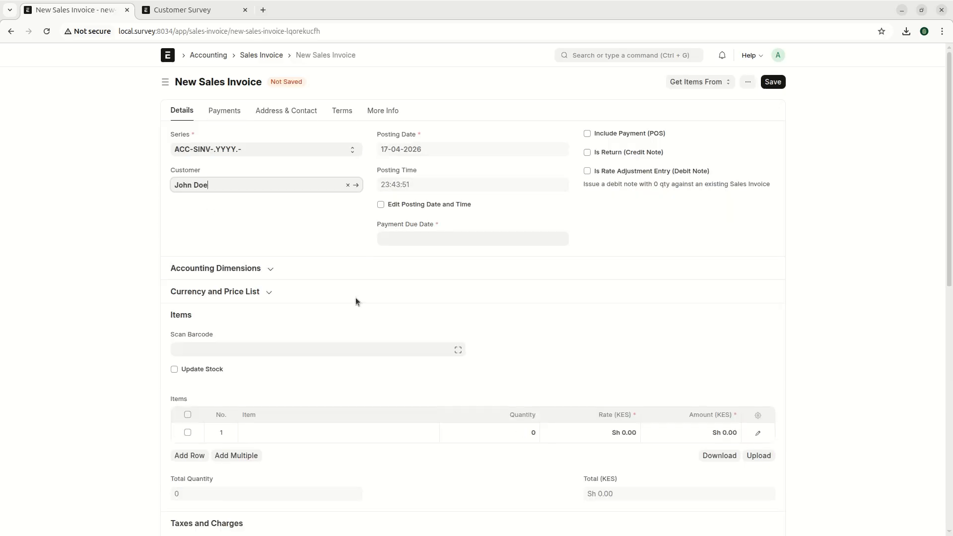
{"action": "scroll", "coordinate": [454, 248], "scroll_direction": "down", "scroll_amount": 3}
{"action": "scroll", "coordinate": [415, 231], "scroll_direction": "up", "scroll_amount": 2}
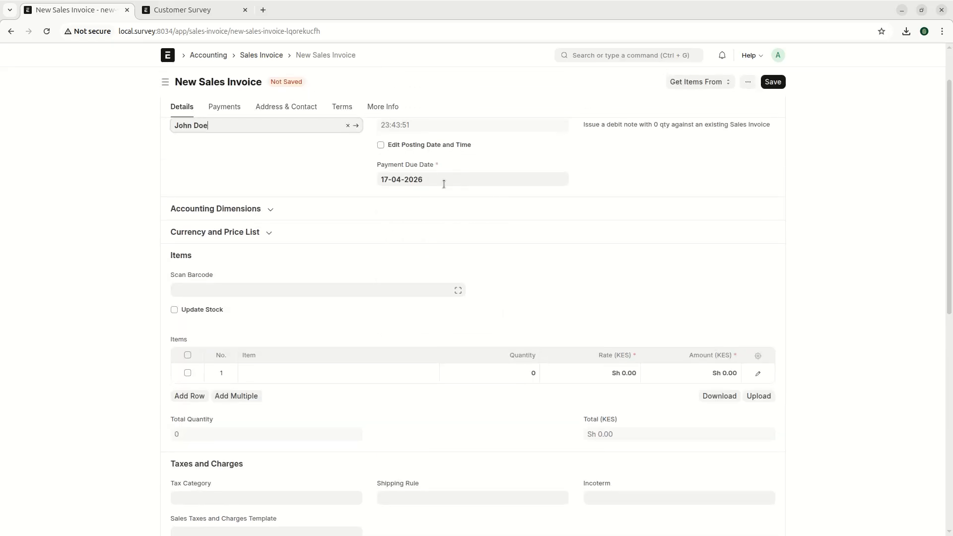
{"action": "left_click", "coordinate": [443, 182]}
{"action": "left_click", "coordinate": [474, 285]}
- Add 3 units of Sample Item, then save and submit the invoice
{"action": "left_click", "coordinate": [270, 372]}
{"action": "left_click", "coordinate": [281, 397]}
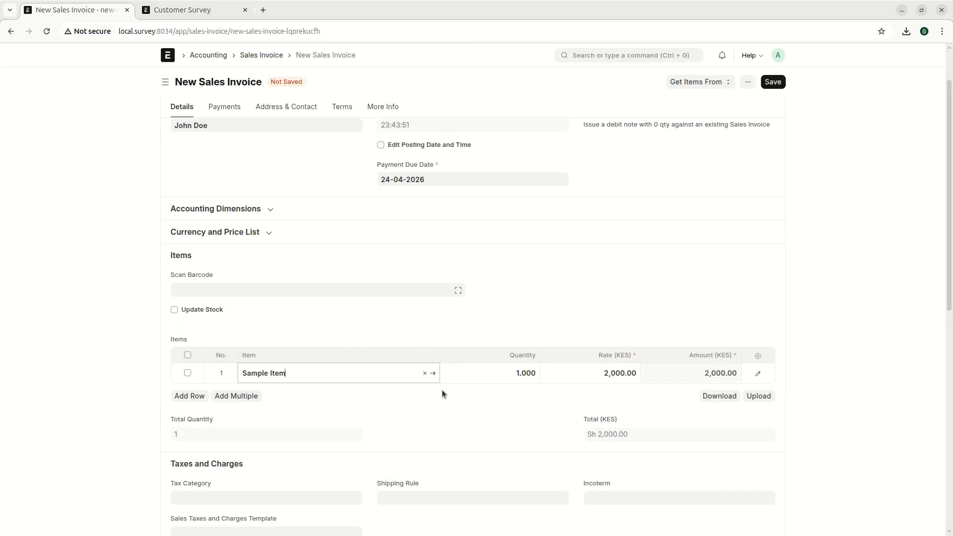
{"action": "left_click", "coordinate": [515, 378]}
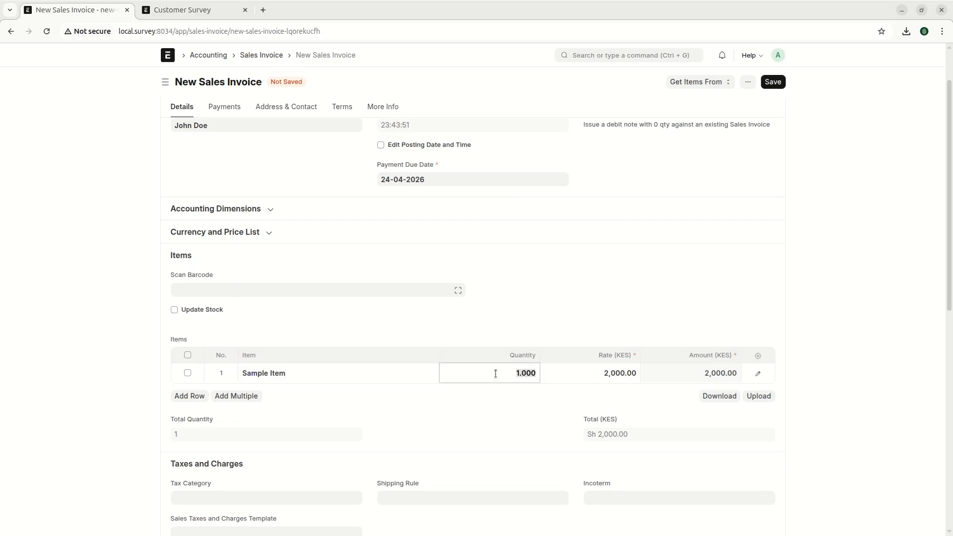
{"action": "type", "text": "3"}
{"action": "scroll", "coordinate": [840, 211], "scroll_direction": "up", "scroll_amount": 2}
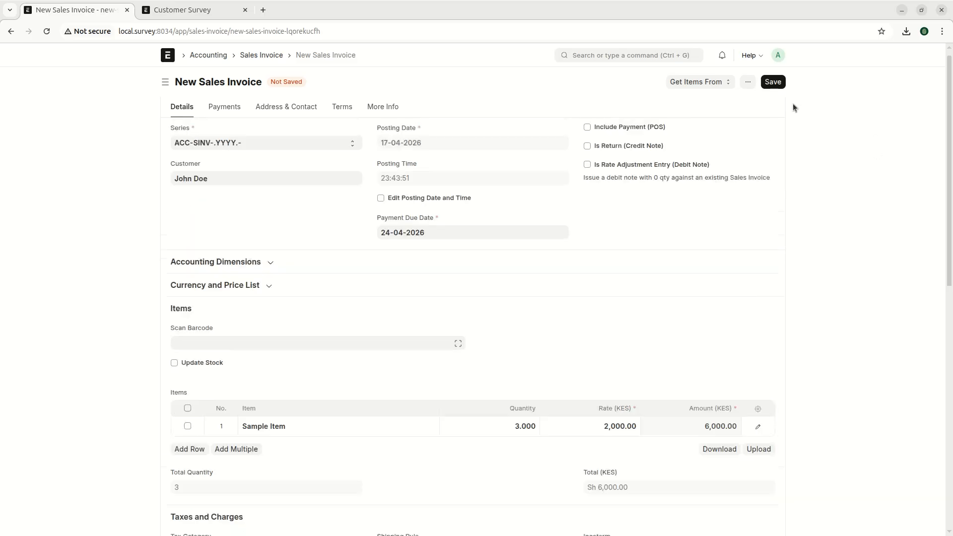
{"action": "left_click", "coordinate": [778, 83]}
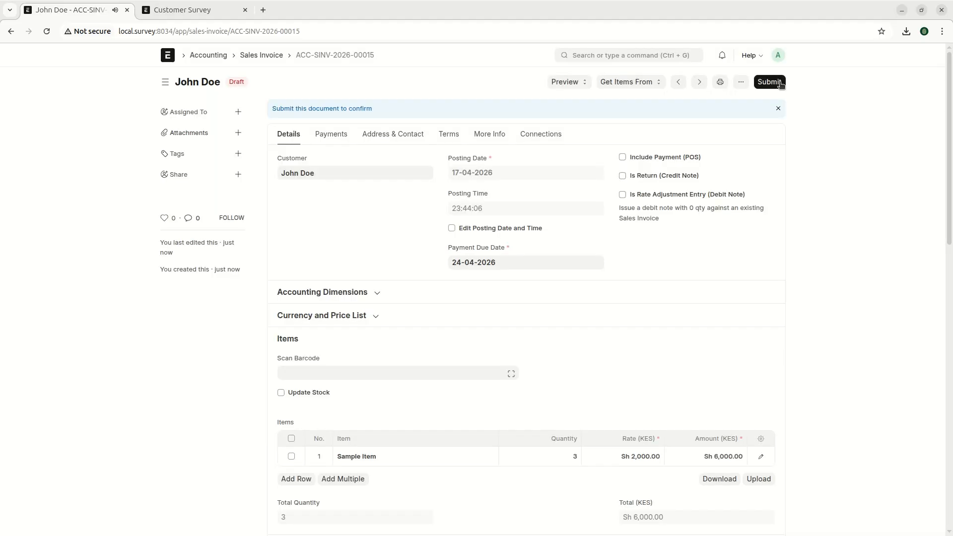
{"action": "left_click", "coordinate": [778, 82]}
{"action": "left_click", "coordinate": [592, 135]}
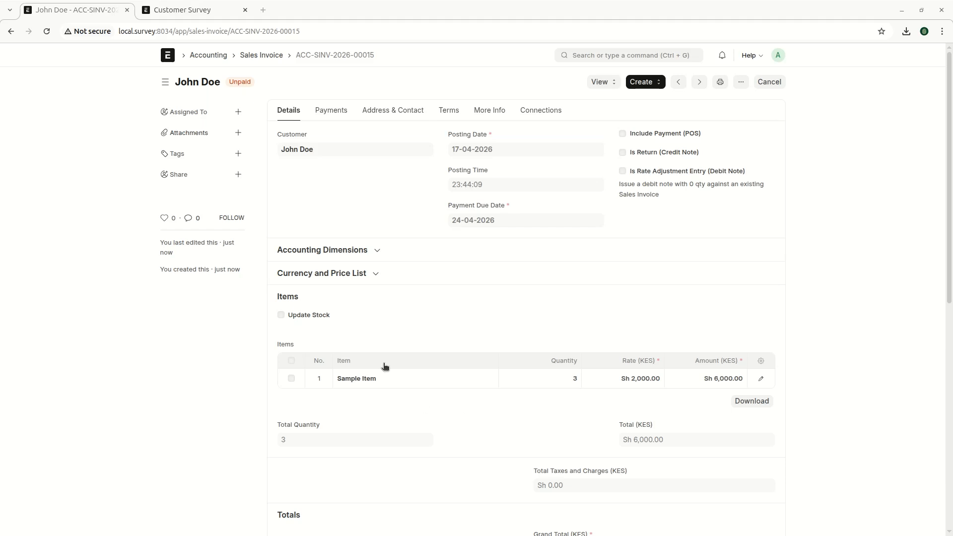
- Paste the feedback message into a new Chrome tab's address bar
{"action": "left_click", "coordinate": [269, 16]}
{"action": "key", "text": "ctrl+t"}
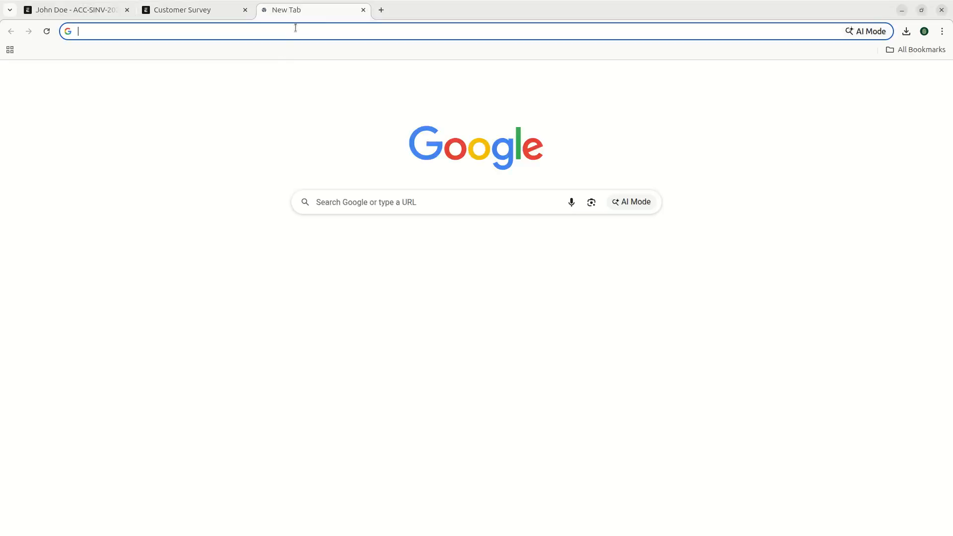
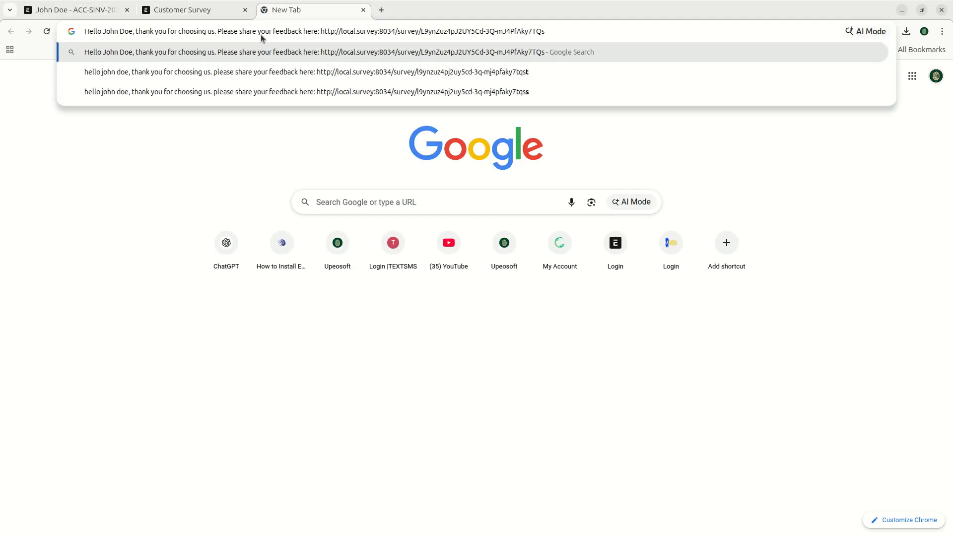
- Delete the greeting before the survey link and load the Customer Service Feedback survey
{"action": "left_click_drag", "start_coordinate": [319, 31], "coordinate": [57, 27]}
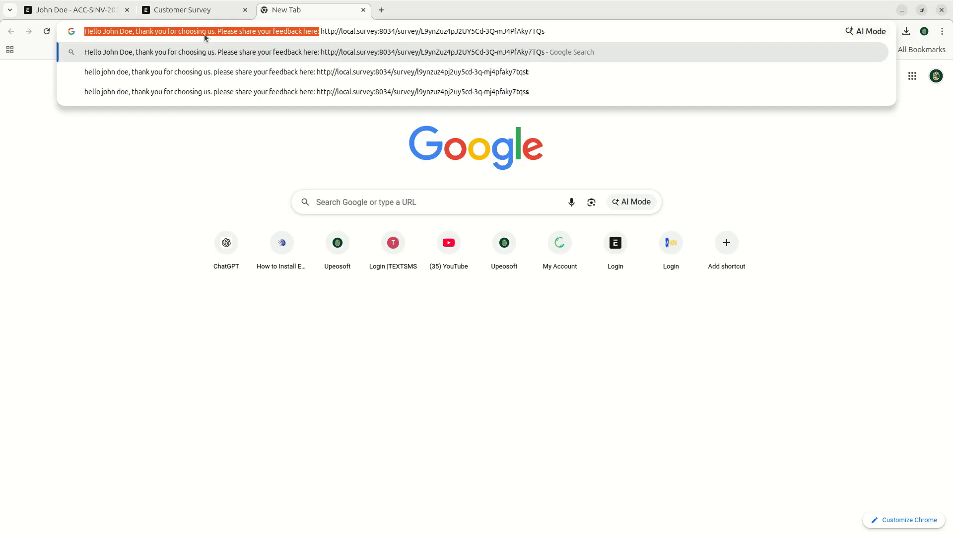
{"action": "left_click", "coordinate": [340, 30]}
{"action": "left_click_drag", "start_coordinate": [320, 31], "coordinate": [562, 40]}
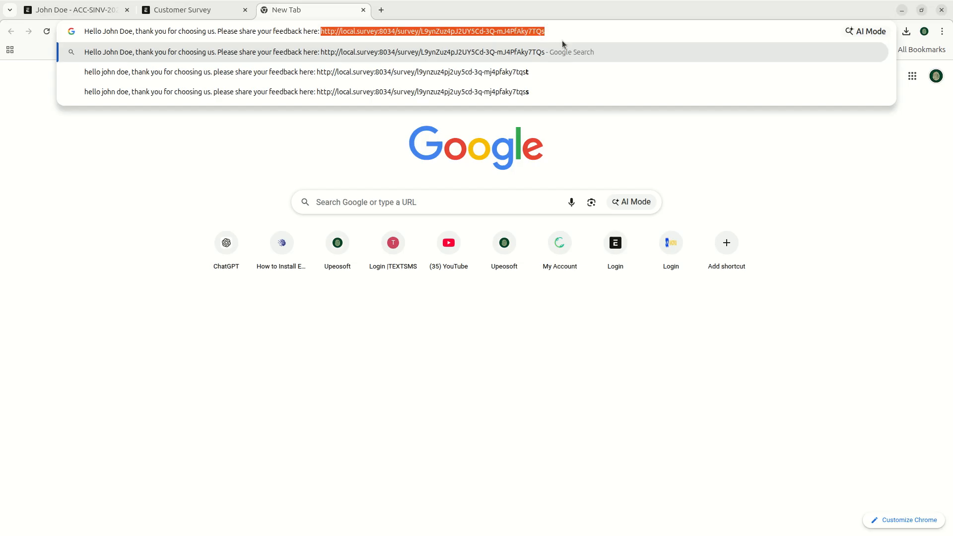
{"action": "left_click", "coordinate": [373, 33]}
{"action": "left_click_drag", "start_coordinate": [321, 31], "coordinate": [514, 41]}
{"action": "left_click", "coordinate": [383, 32]}
{"action": "left_click_drag", "start_coordinate": [321, 32], "coordinate": [563, 34]}
{"action": "left_click", "coordinate": [425, 33]}
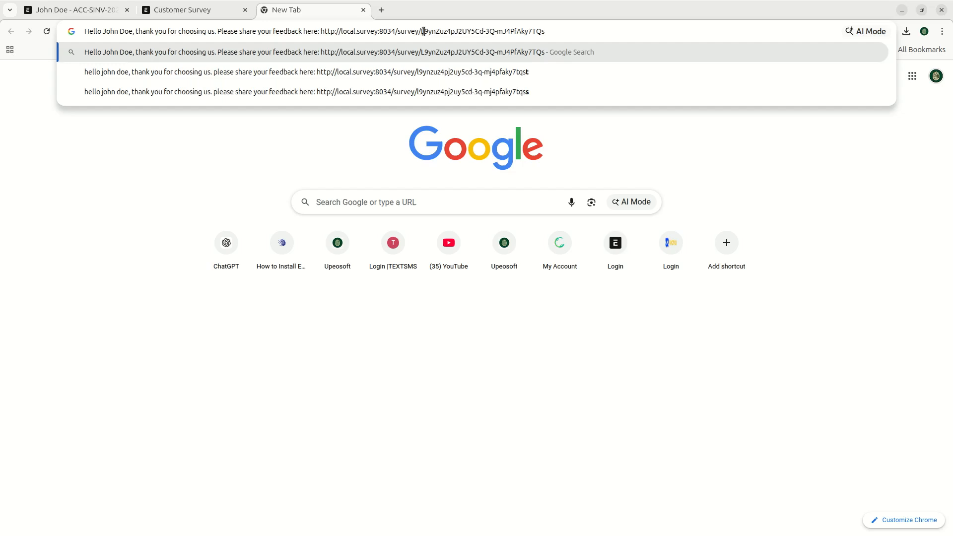
{"action": "left_click_drag", "start_coordinate": [421, 31], "coordinate": [557, 32]}
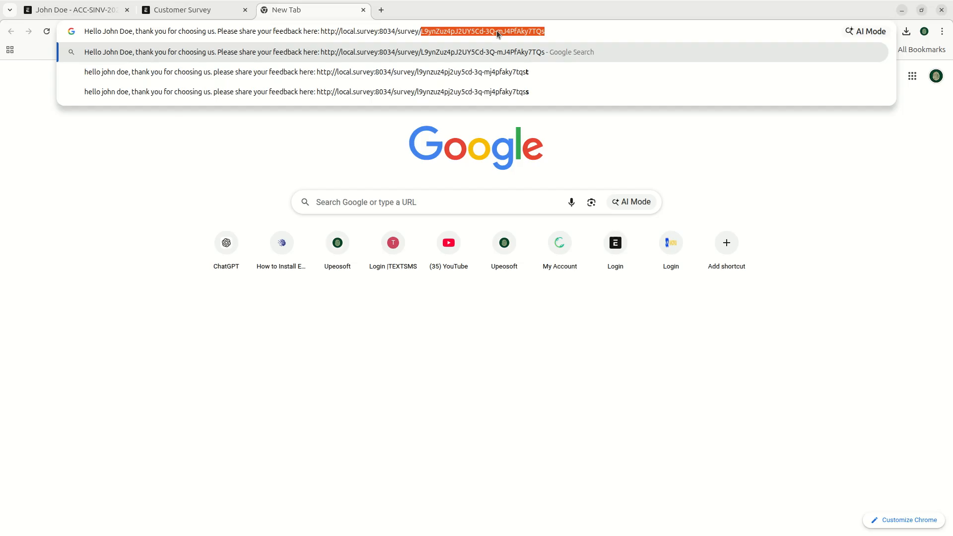
{"action": "left_click", "coordinate": [409, 30]}
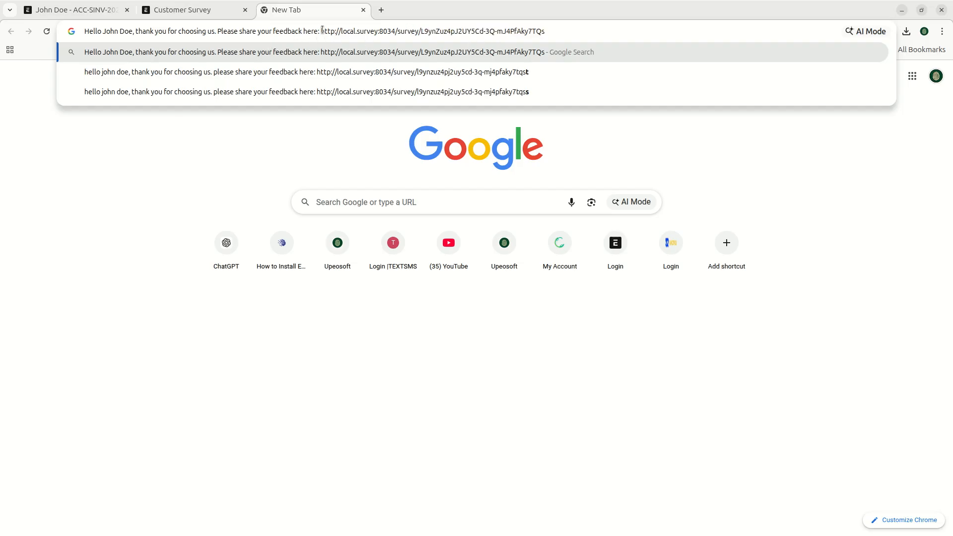
{"action": "left_click_drag", "start_coordinate": [321, 31], "coordinate": [32, 40]}
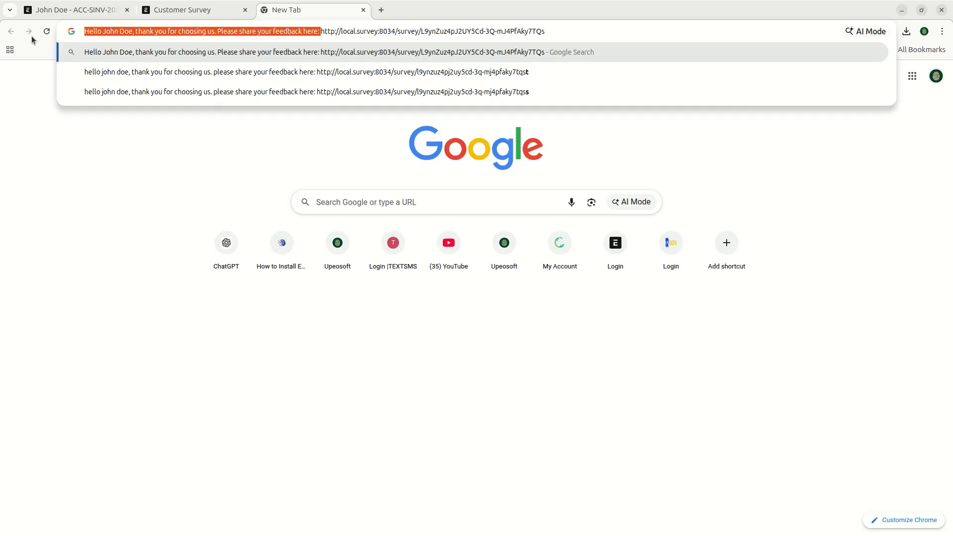
{"action": "key", "text": "BackSpace"}
{"action": "key", "text": "Return"}
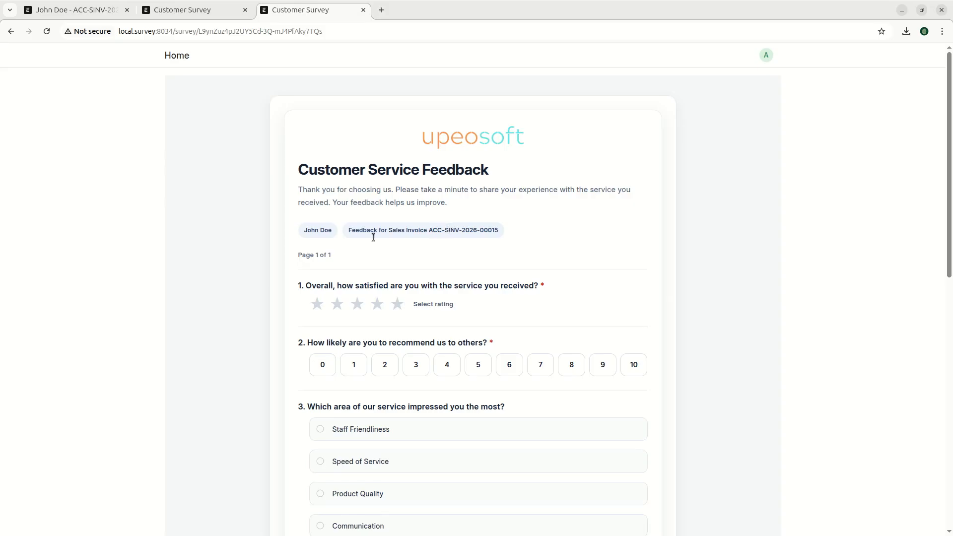
- Highlight the respondent's name, linked invoice and description paragraph on the new survey
{"action": "left_click_drag", "start_coordinate": [304, 232], "coordinate": [324, 231]}
{"action": "left_click", "coordinate": [379, 249]}
{"action": "left_click_drag", "start_coordinate": [429, 231], "coordinate": [495, 231]}
{"action": "left_click", "coordinate": [365, 199]}
{"action": "left_click_drag", "start_coordinate": [299, 187], "coordinate": [461, 204]}
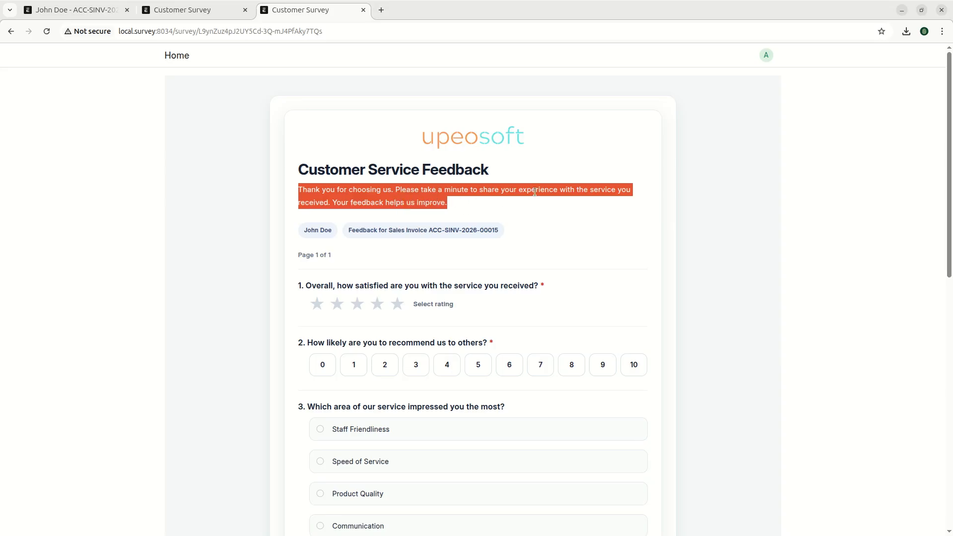
- Close the already-submitted survey tab and return to sales invoice ACC-SINV-2026-00015
{"action": "left_click", "coordinate": [182, 11]}
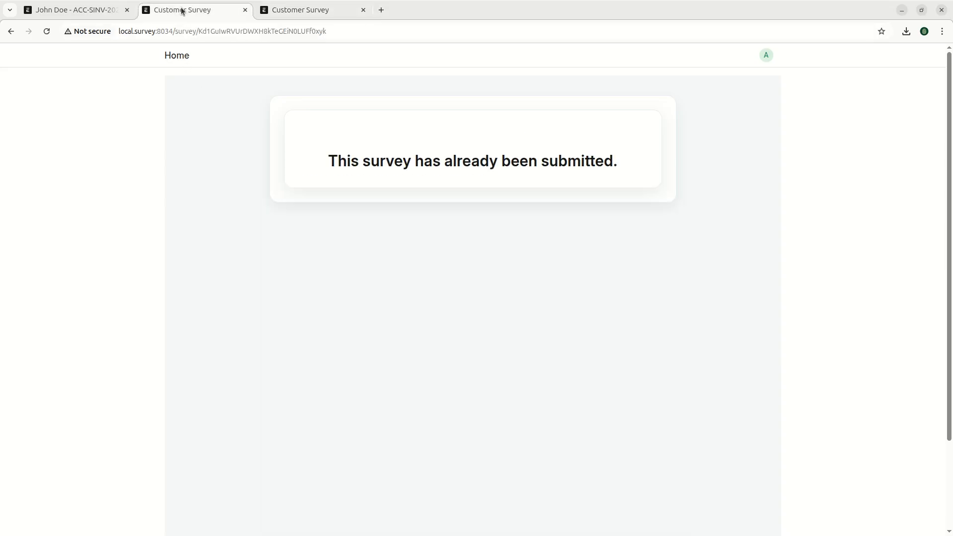
{"action": "left_click", "coordinate": [245, 10]}
{"action": "left_click", "coordinate": [99, 12]}
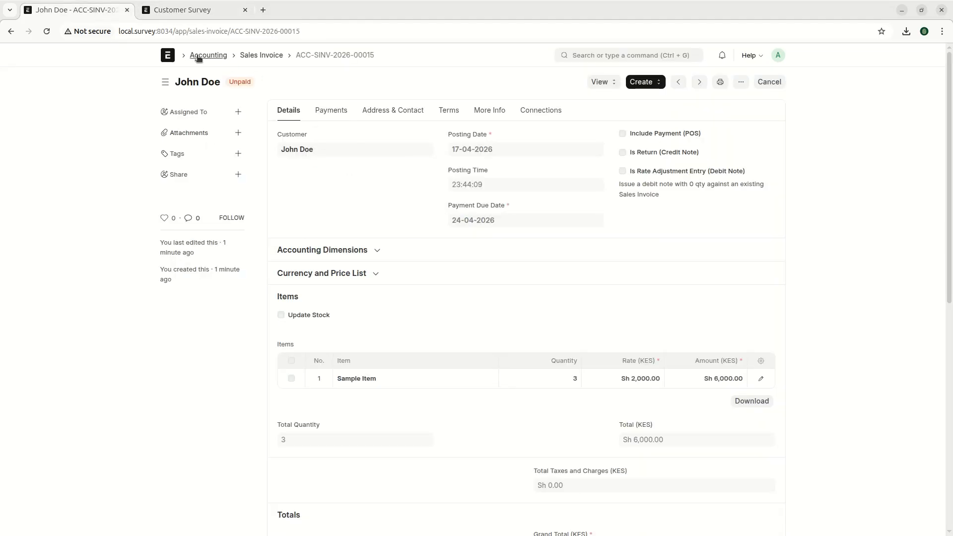
- Open the Customer Service Feedback template via Home > UPEO Survey > Survey Templates
{"action": "left_click", "coordinate": [168, 55]}
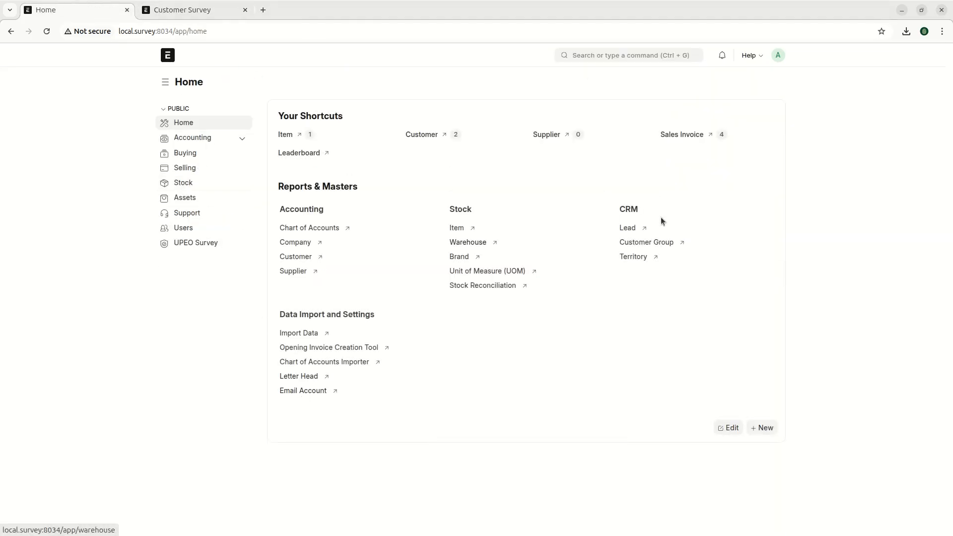
{"action": "left_click", "coordinate": [180, 245]}
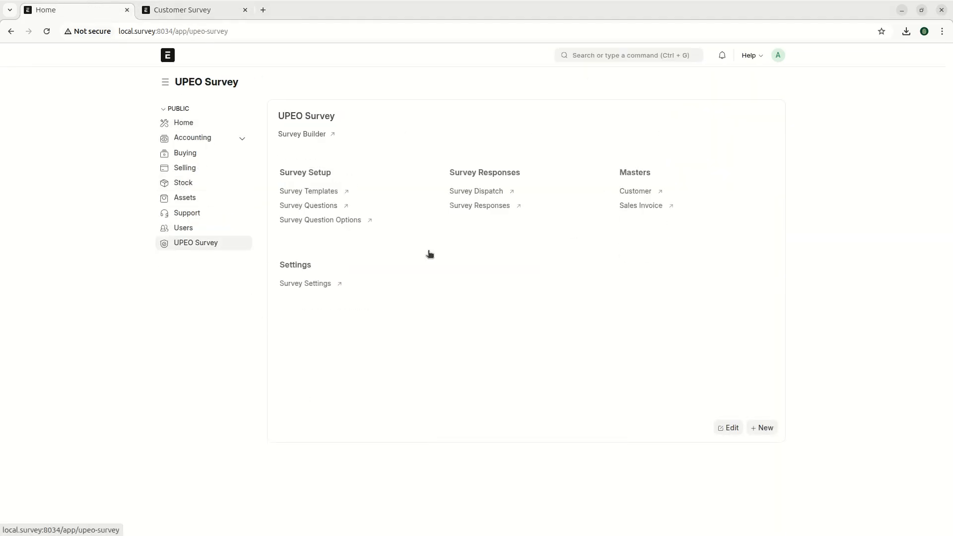
{"action": "left_click", "coordinate": [306, 192]}
{"action": "left_click", "coordinate": [325, 155]}
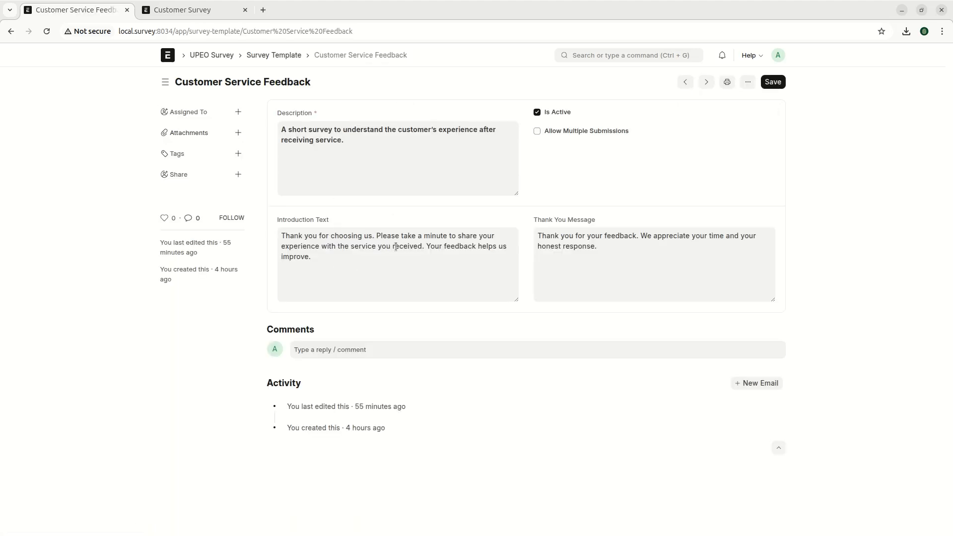
- Append a person's name to the template's Introduction Text and save it
{"action": "left_click", "coordinate": [344, 260]}
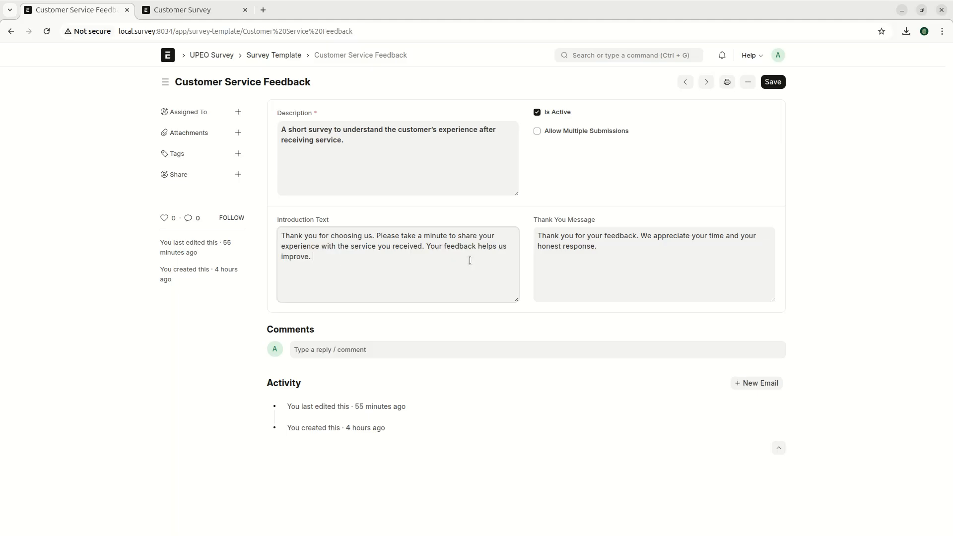
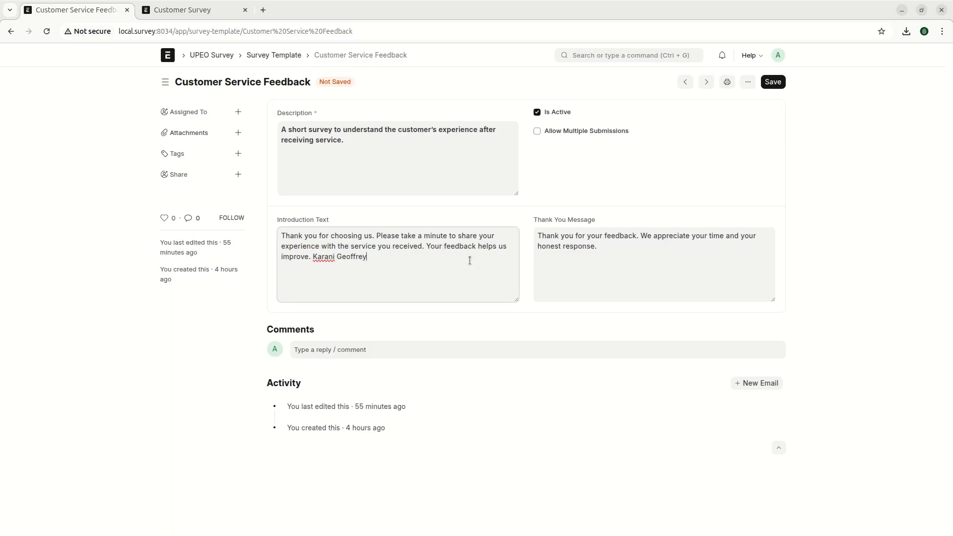
{"action": "key", "text": "ctrl+s"}
{"action": "left_click", "coordinate": [211, 12]}
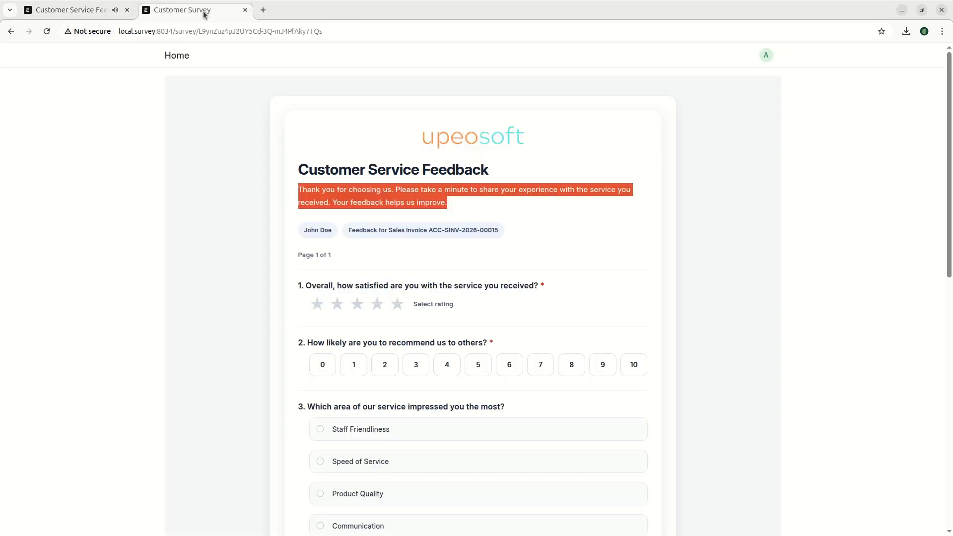
- Reload the public survey and highlight the name now shown in its introduction
{"action": "left_click", "coordinate": [451, 213]}
{"action": "left_click", "coordinate": [312, 293]}
{"action": "left_click_drag", "start_coordinate": [445, 200], "coordinate": [518, 204]}
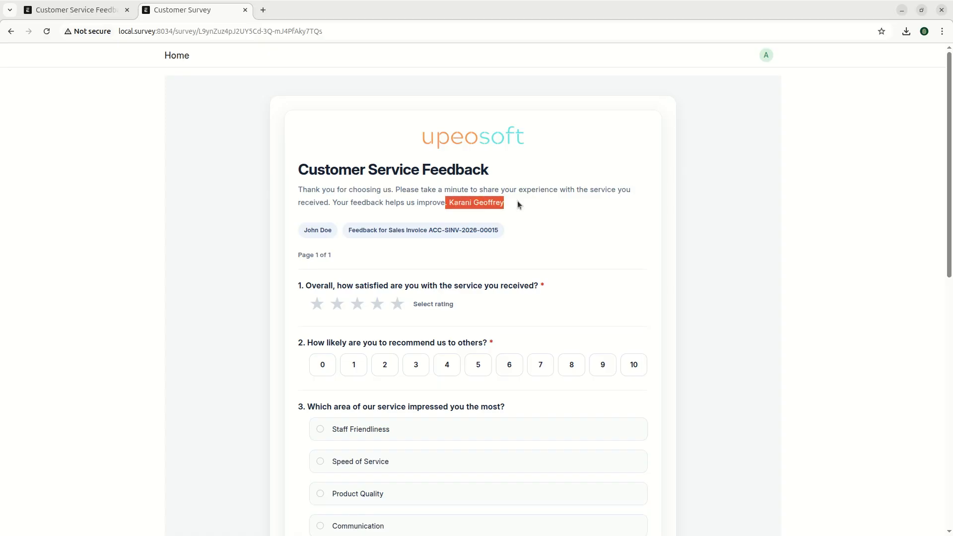
- Delete the added name from the template's Introduction Text and save the template
{"action": "left_click", "coordinate": [89, 4]}
{"action": "left_click", "coordinate": [349, 256]}
{"action": "left_click_drag", "start_coordinate": [349, 256], "coordinate": [395, 256]}
{"action": "key", "text": "BackSpace"}
{"action": "key", "text": "ctrl+s"}
- Reload the public survey to confirm the original introduction text
{"action": "left_click", "coordinate": [201, 15]}
{"action": "right_click", "coordinate": [142, 150]}
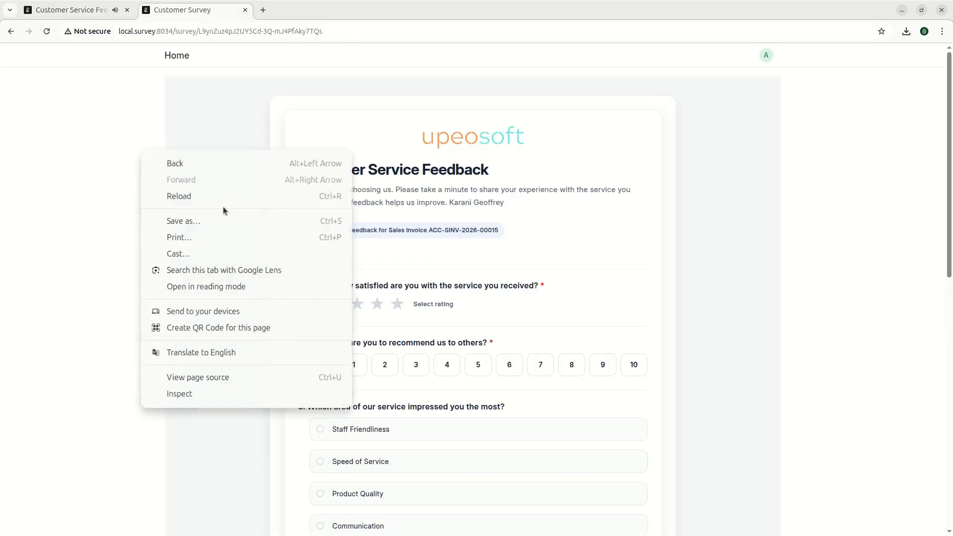
{"action": "left_click", "coordinate": [219, 196]}
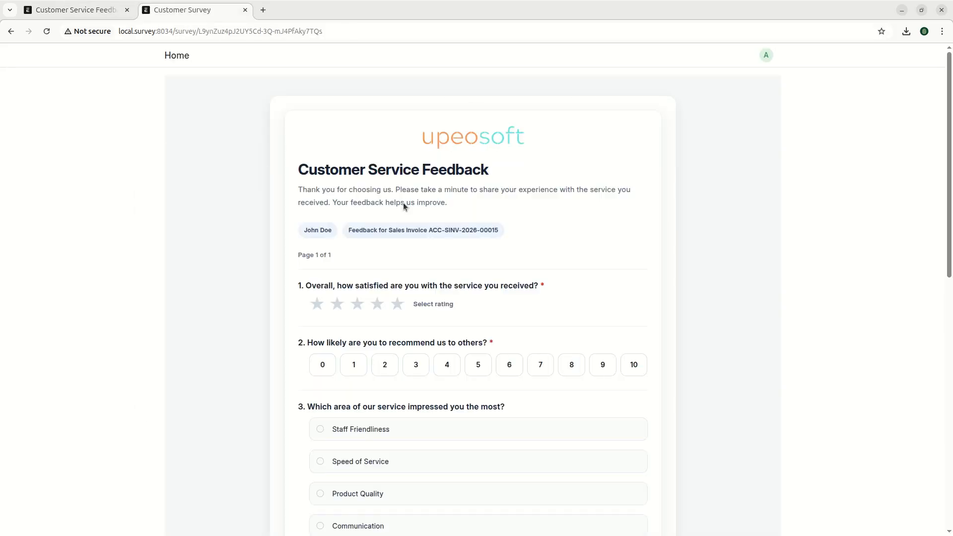
- Rate the survey five stars, recommendation 10, and choose Problem Resolution as most impressive
{"action": "scroll", "coordinate": [442, 225], "scroll_direction": "down", "scroll_amount": 5}
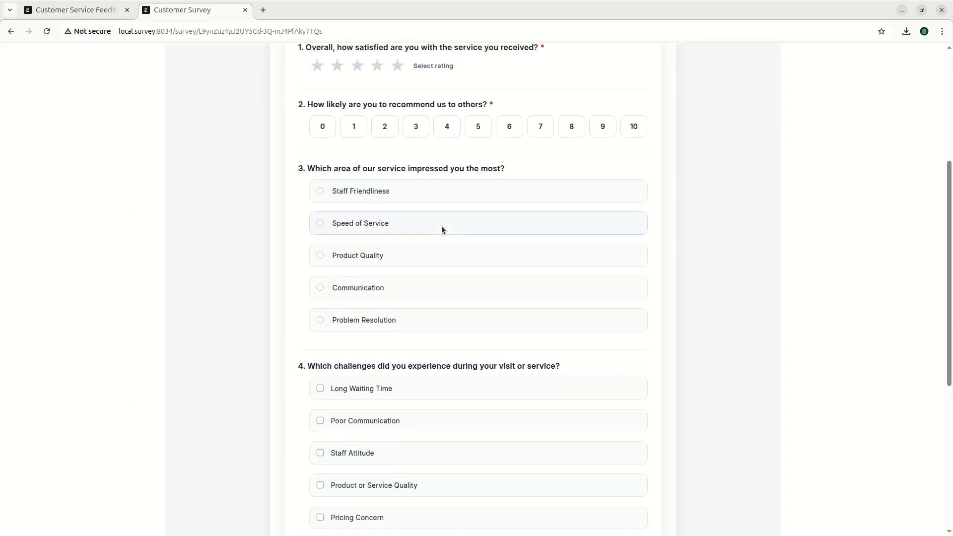
{"action": "scroll", "coordinate": [442, 225], "scroll_direction": "up", "scroll_amount": 5}
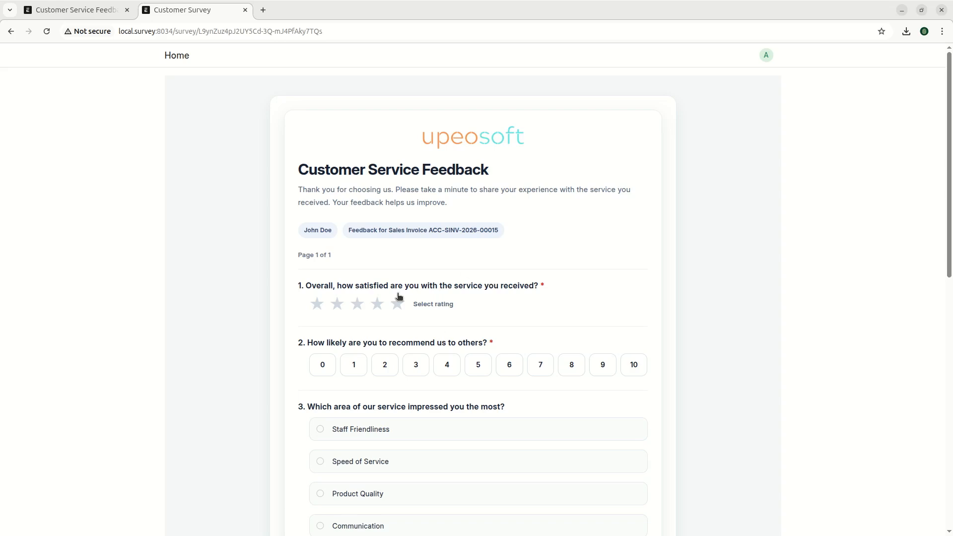
{"action": "scroll", "coordinate": [475, 214], "scroll_direction": "down", "scroll_amount": 3}
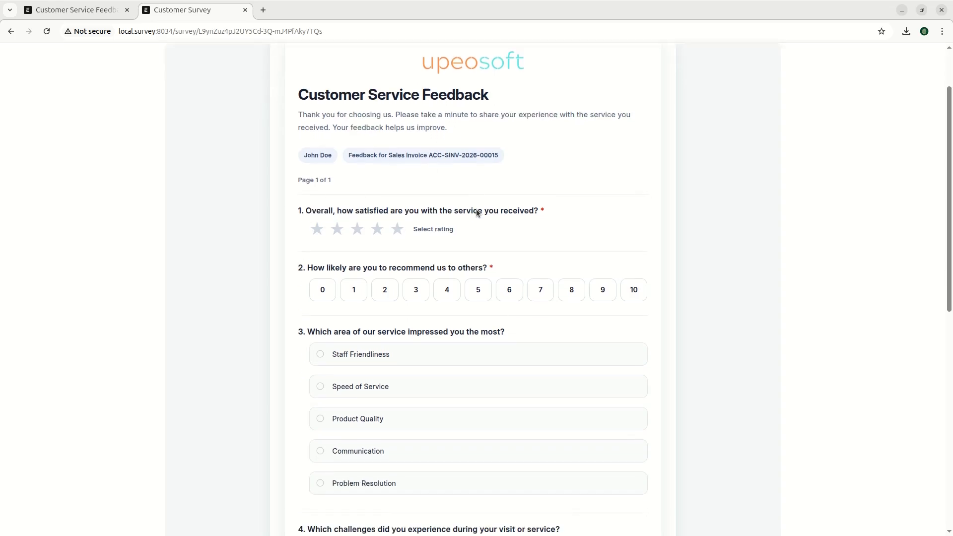
{"action": "left_click", "coordinate": [403, 186]}
{"action": "left_click", "coordinate": [634, 245]}
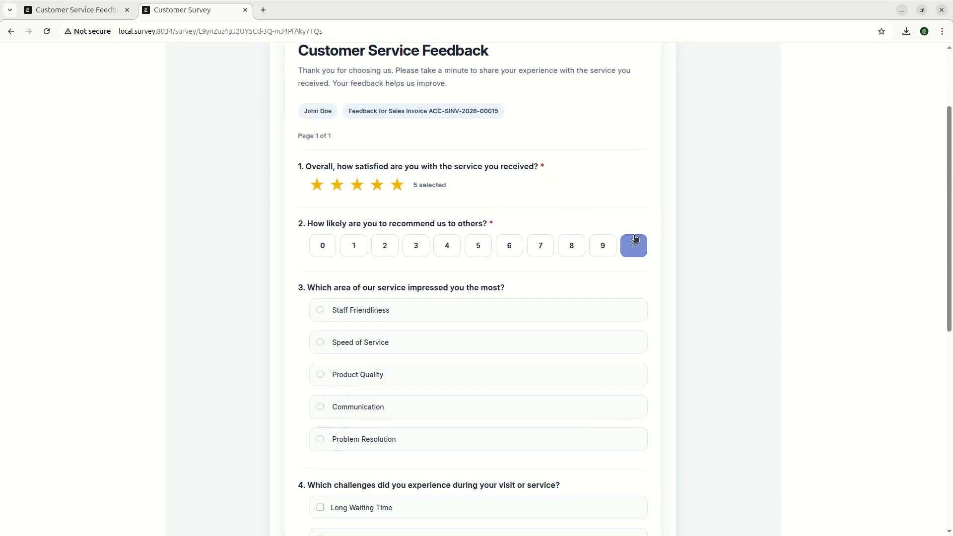
{"action": "scroll", "coordinate": [278, 283], "scroll_direction": "down", "scroll_amount": 3}
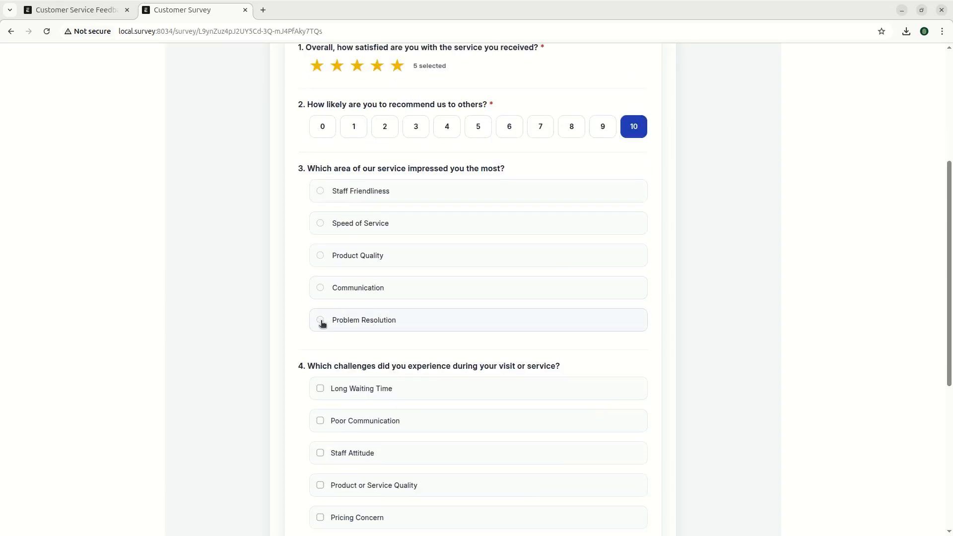
{"action": "left_click", "coordinate": [321, 323]}
- Enter the comment 'This is amazing, keep it up', fixing the typo, and submit
{"action": "scroll", "coordinate": [569, 258], "scroll_direction": "down", "scroll_amount": 6}
{"action": "scroll", "coordinate": [358, 316], "scroll_direction": "down", "scroll_amount": 3}
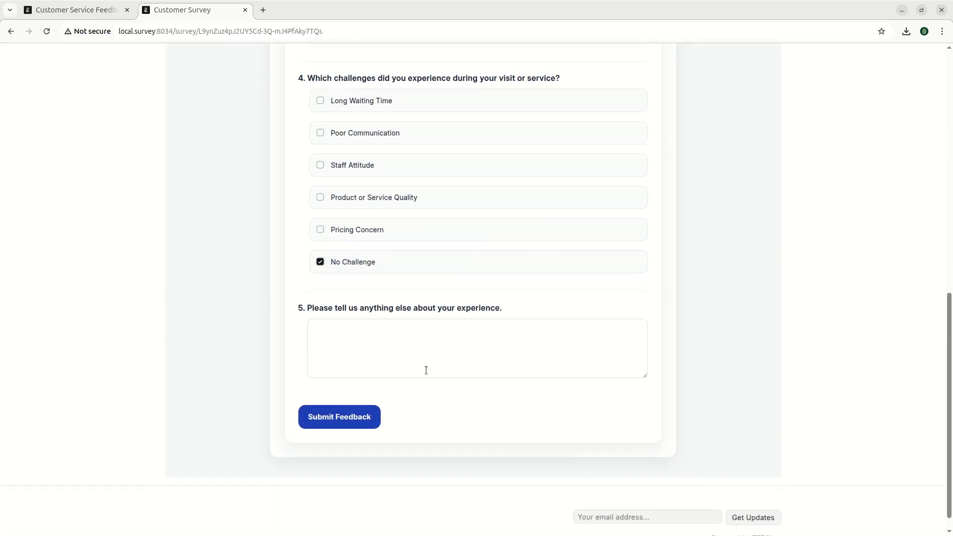
{"action": "left_click", "coordinate": [446, 342]}
{"action": "type", "text": "This is amazing, keep oit up"}
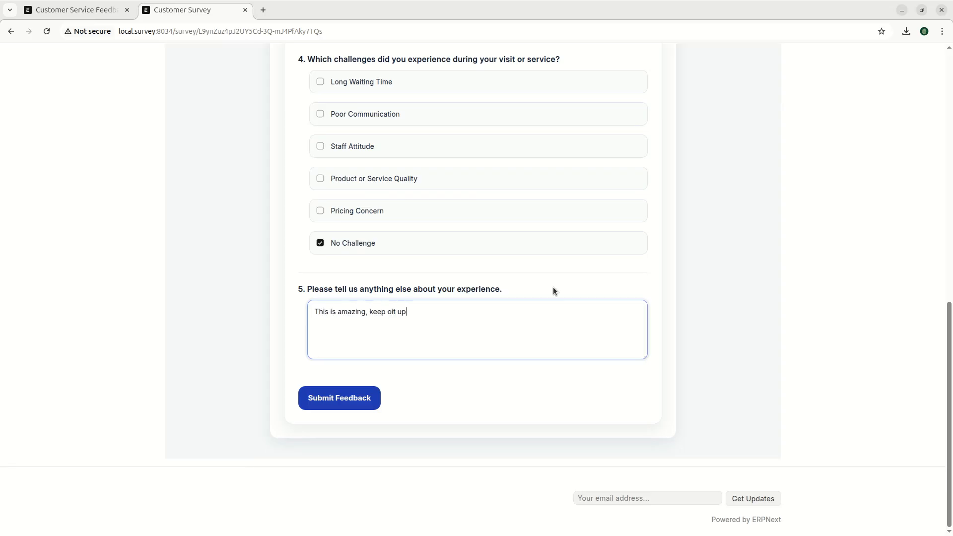
{"action": "double_click", "coordinate": [392, 311]}
{"action": "type", "text": "it"}
{"action": "left_click", "coordinate": [339, 390]}
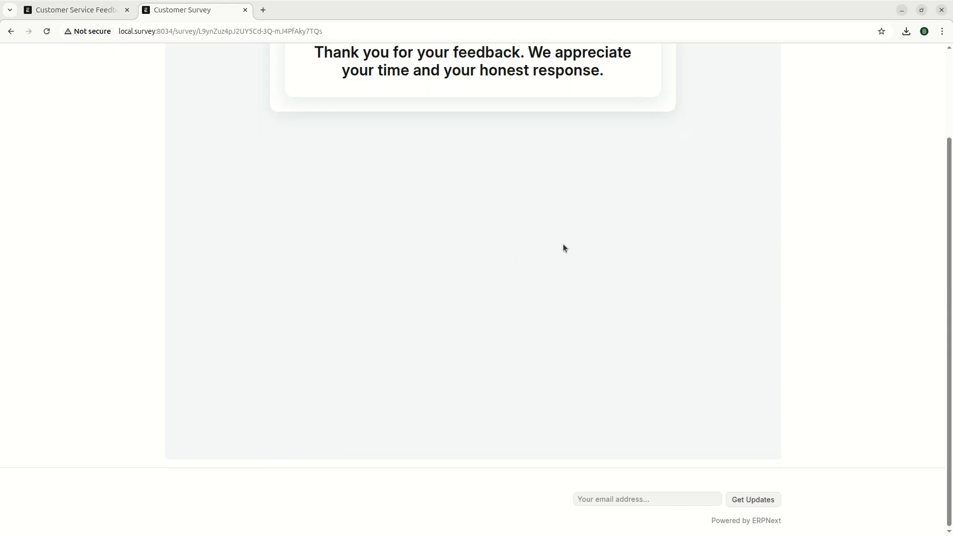
- Open survey dispatch SDIS-00028 and check its Submitted On and Response fields
{"action": "left_click", "coordinate": [98, 17]}
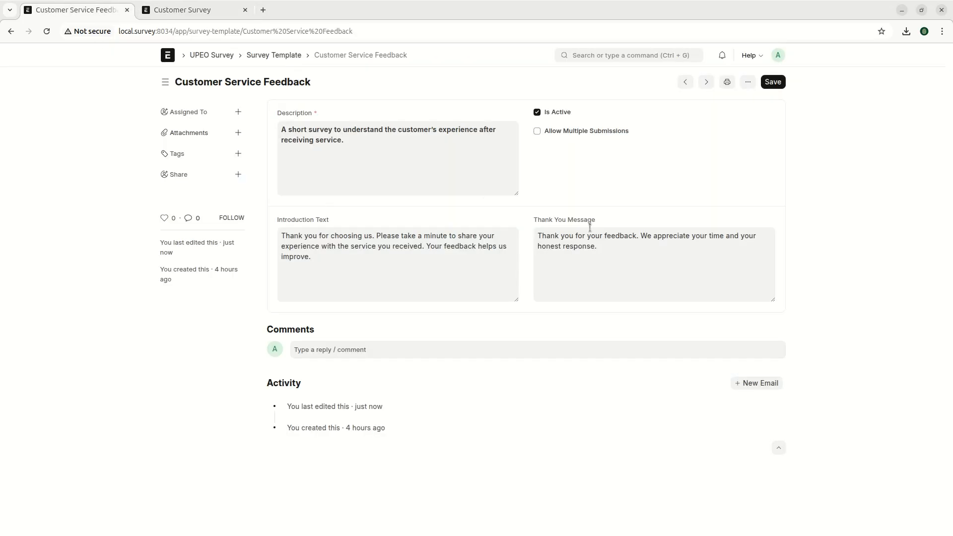
{"action": "left_click", "coordinate": [219, 56]}
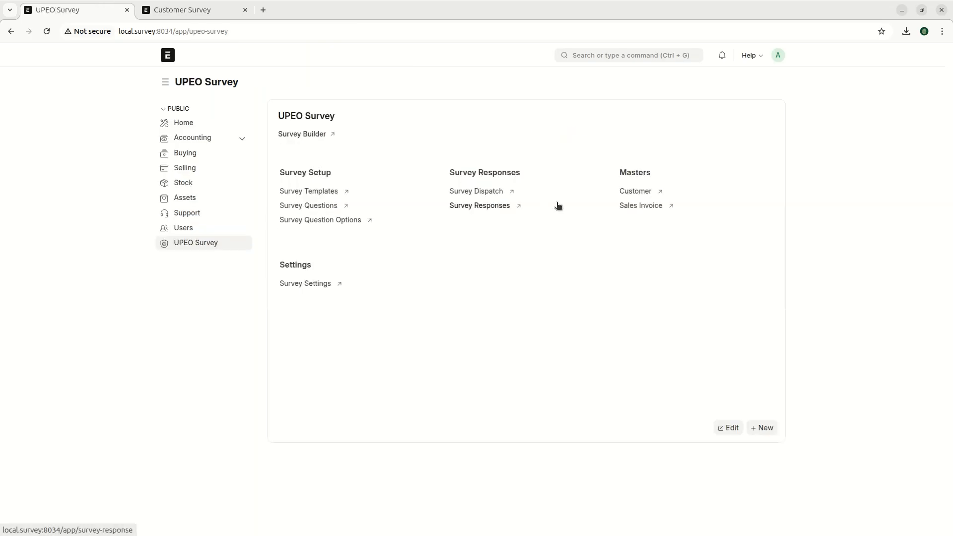
{"action": "left_click", "coordinate": [472, 192]}
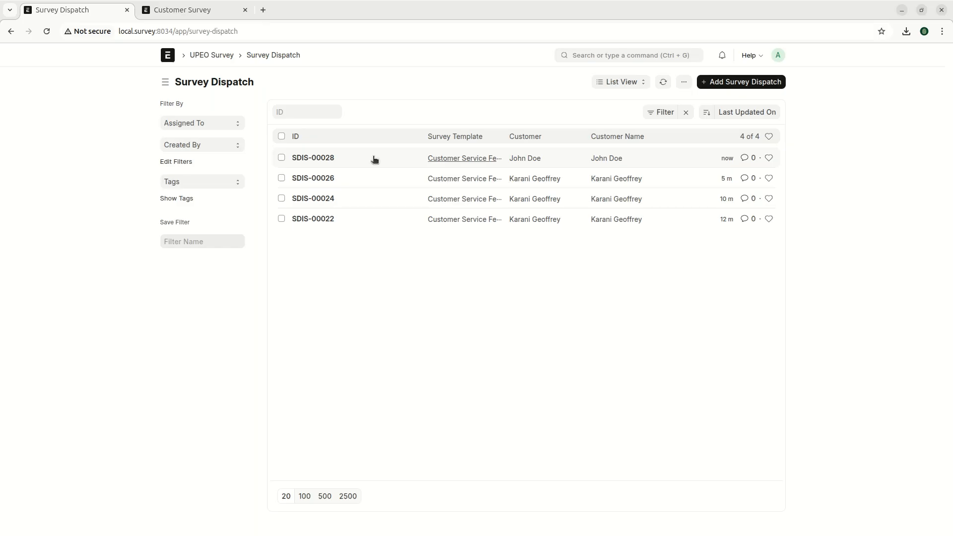
{"action": "left_click", "coordinate": [310, 158]}
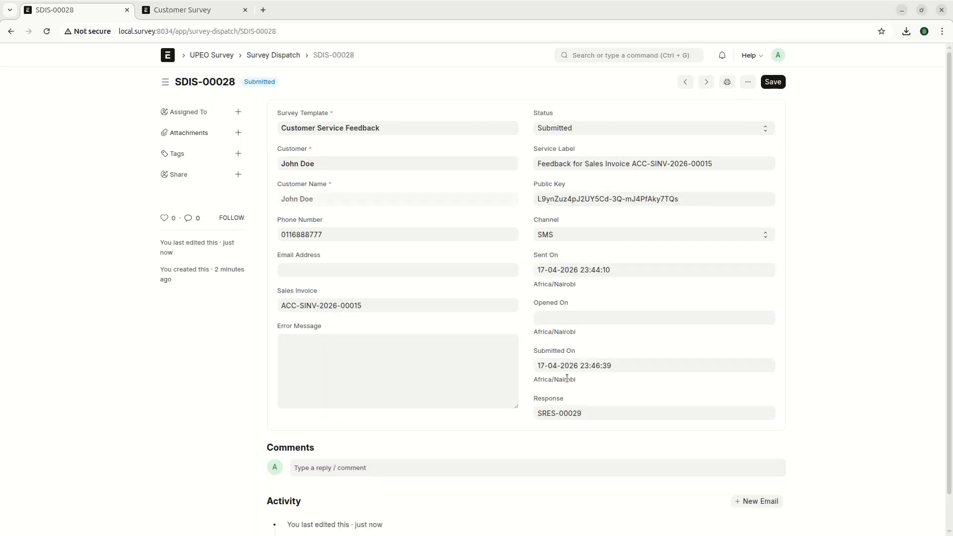
{"action": "left_click", "coordinate": [548, 354]}
{"action": "triple_click", "coordinate": [576, 352]}
{"action": "left_click_drag", "start_coordinate": [536, 402], "coordinate": [568, 402]}
- Go back to the UPEO Survey workspace and open the Survey Response list
{"action": "left_click", "coordinate": [11, 33]}
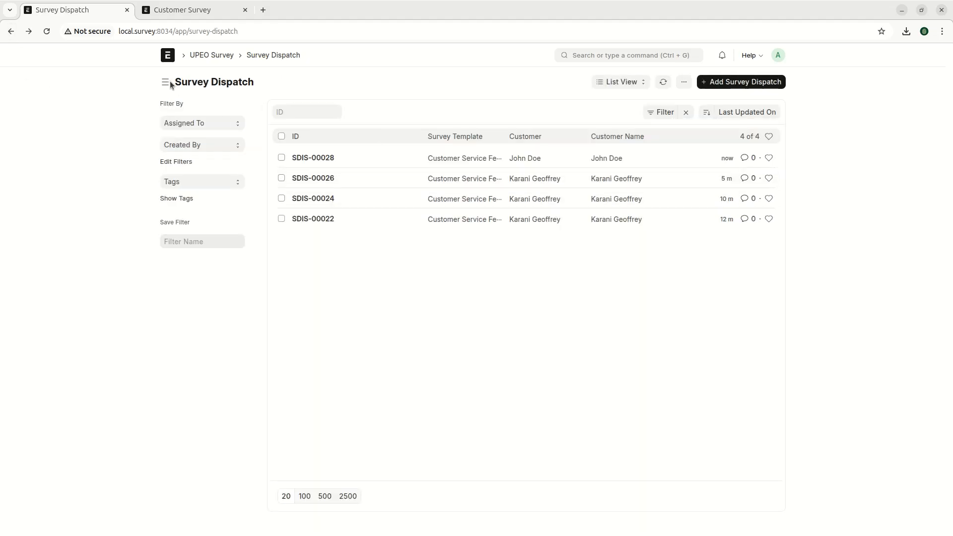
{"action": "left_click", "coordinate": [206, 56]}
{"action": "left_click", "coordinate": [480, 207]}
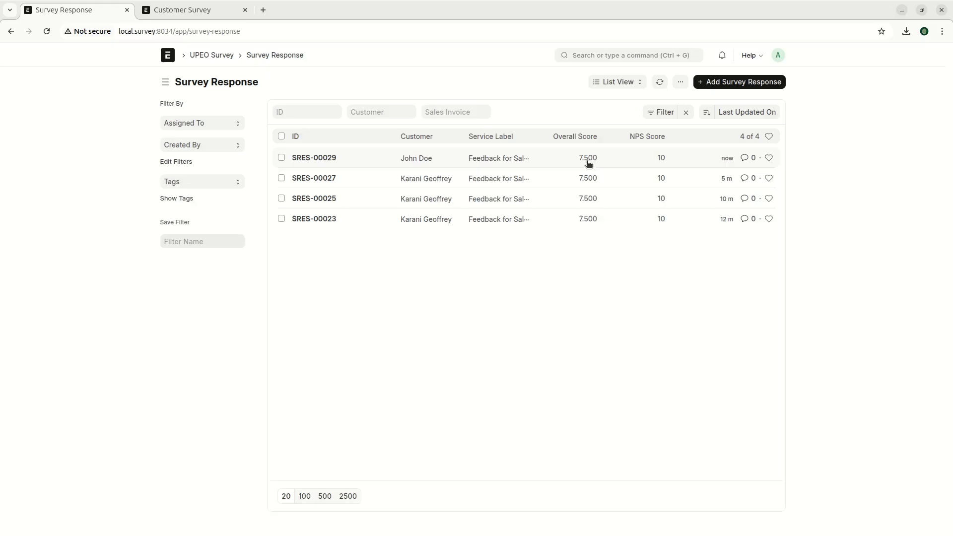
- Open response SRES-00029 to review its scores, then return to the UPEO Survey workspace
{"action": "left_click", "coordinate": [325, 158]}
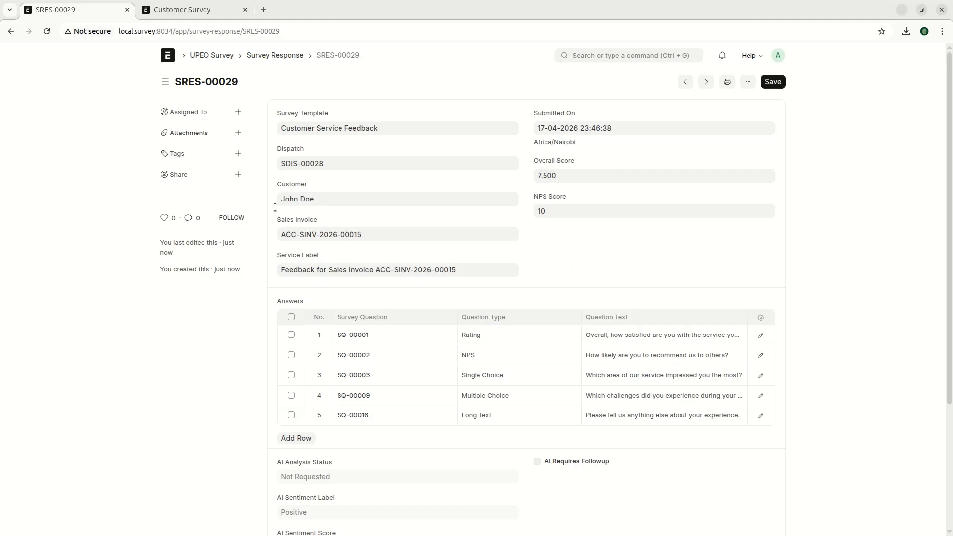
{"action": "left_click", "coordinate": [209, 55]}
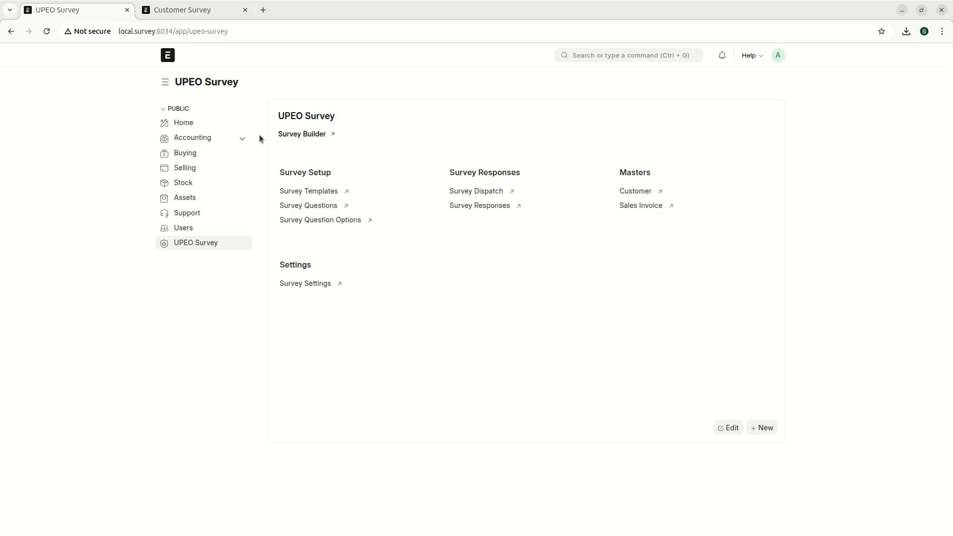
- Open the Survey Builder, keeping New Survey, and click into the title field
{"action": "left_click", "coordinate": [290, 135]}
{"action": "left_click", "coordinate": [193, 128]}
{"action": "left_click", "coordinate": [193, 129]}
{"action": "left_click", "coordinate": [224, 185]}
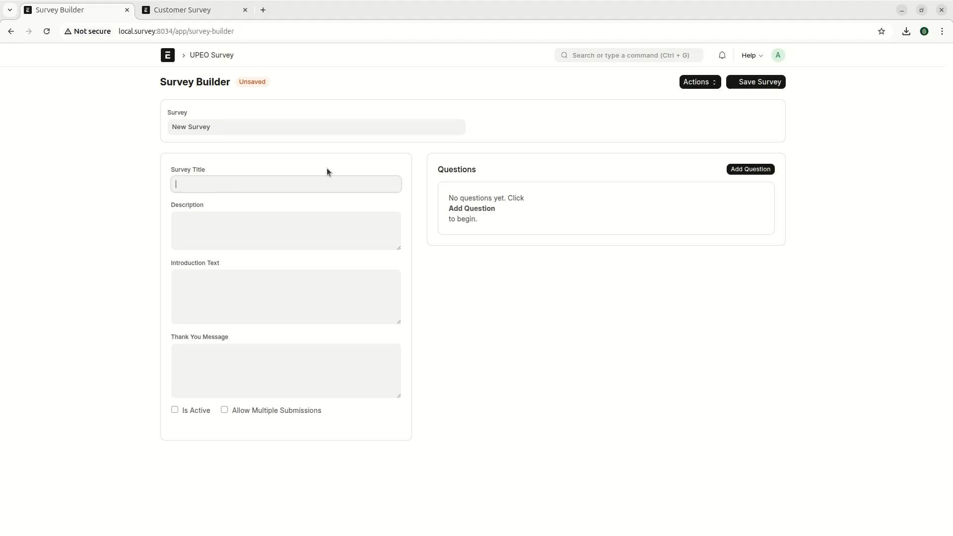
- Load the Customer Service Feedback survey and review its details and thank-you message
{"action": "left_click", "coordinate": [207, 133]}
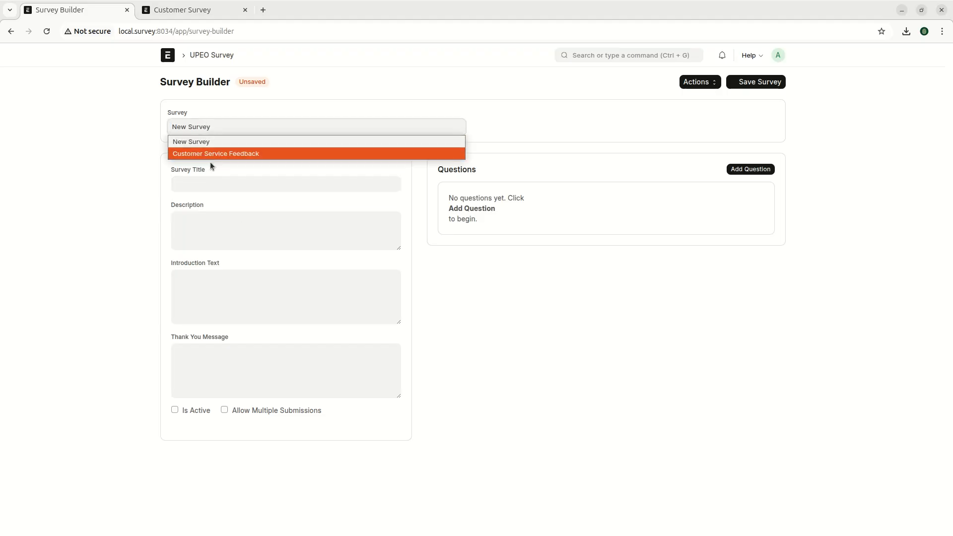
{"action": "left_click", "coordinate": [237, 153]}
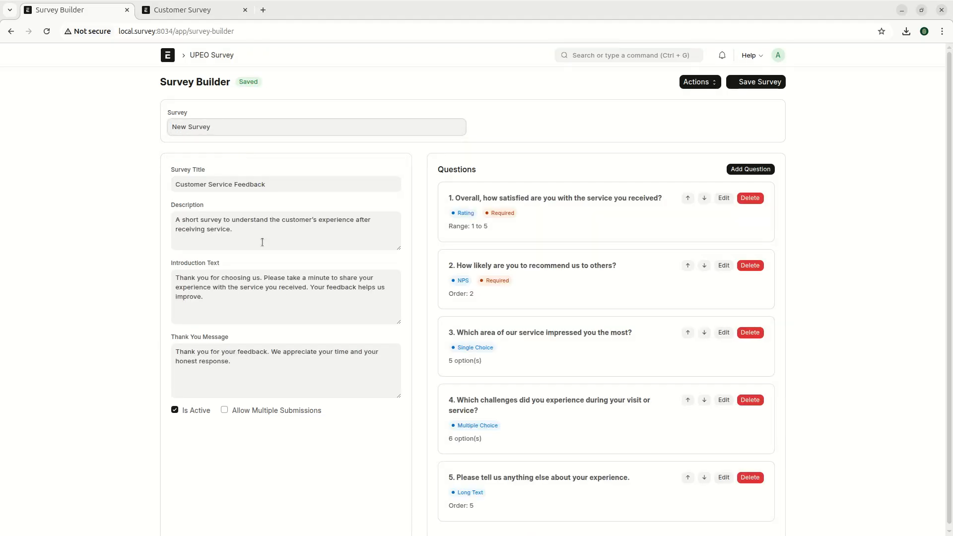
{"action": "triple_click", "coordinate": [246, 381]}
{"action": "left_click", "coordinate": [238, 255]}
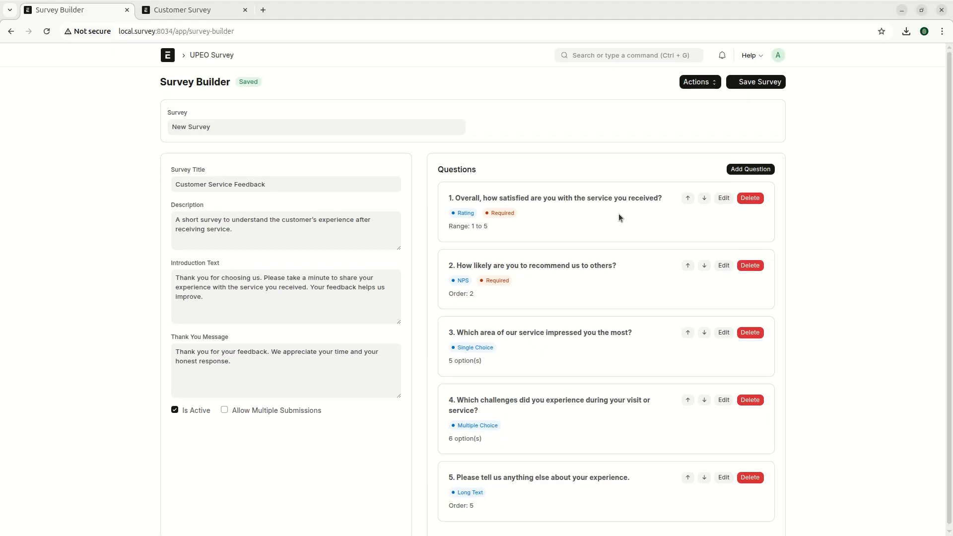
{"action": "scroll", "coordinate": [621, 217], "scroll_direction": "down", "scroll_amount": 1}
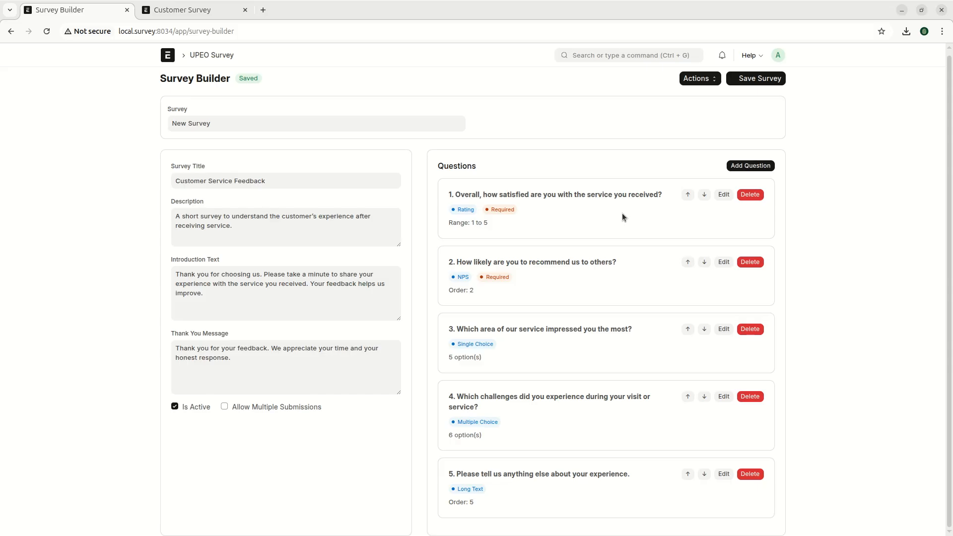
{"action": "scroll", "coordinate": [660, 160], "scroll_direction": "up", "scroll_amount": 1}
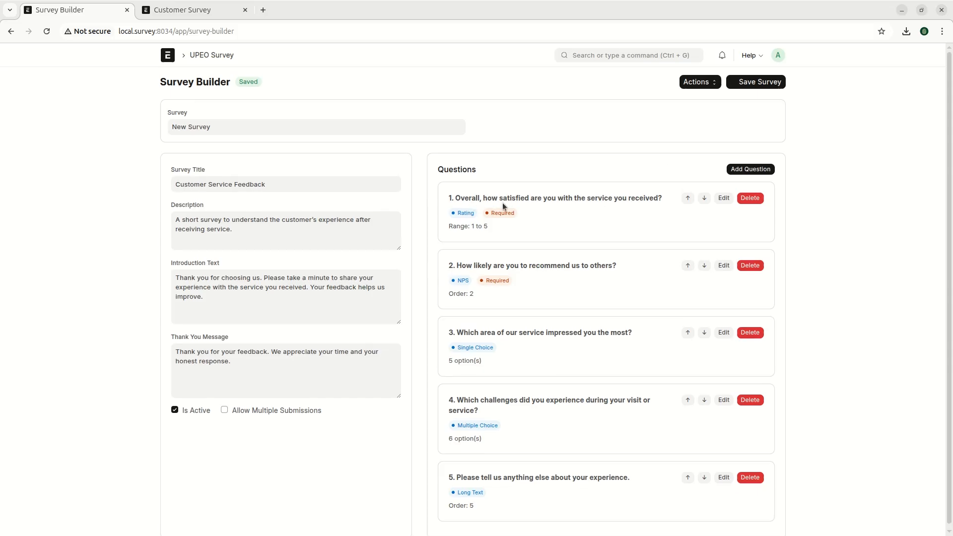
- Inspect questions 1 to 3 in their edit dialogs, closing each without changes
{"action": "left_click", "coordinate": [724, 198]}
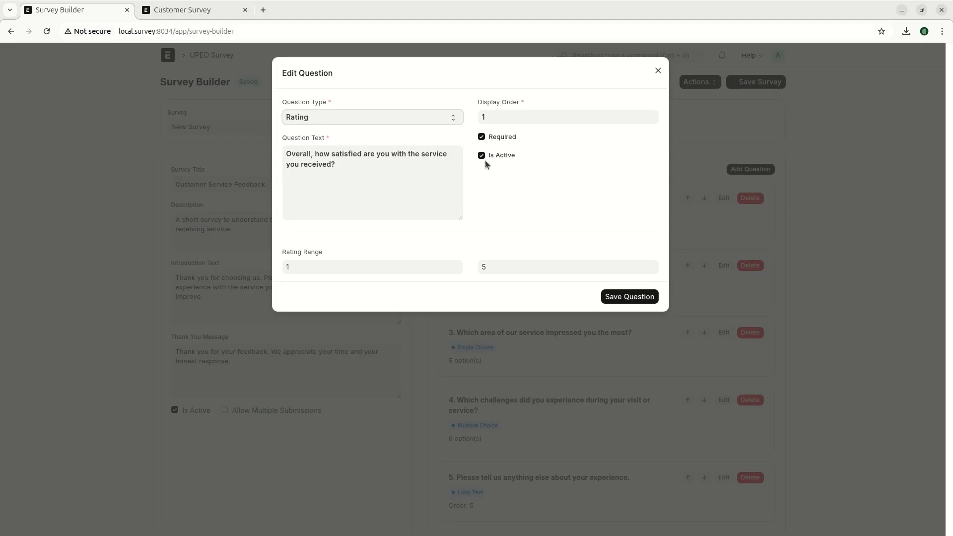
{"action": "left_click_drag", "start_coordinate": [477, 104], "coordinate": [421, 182]}
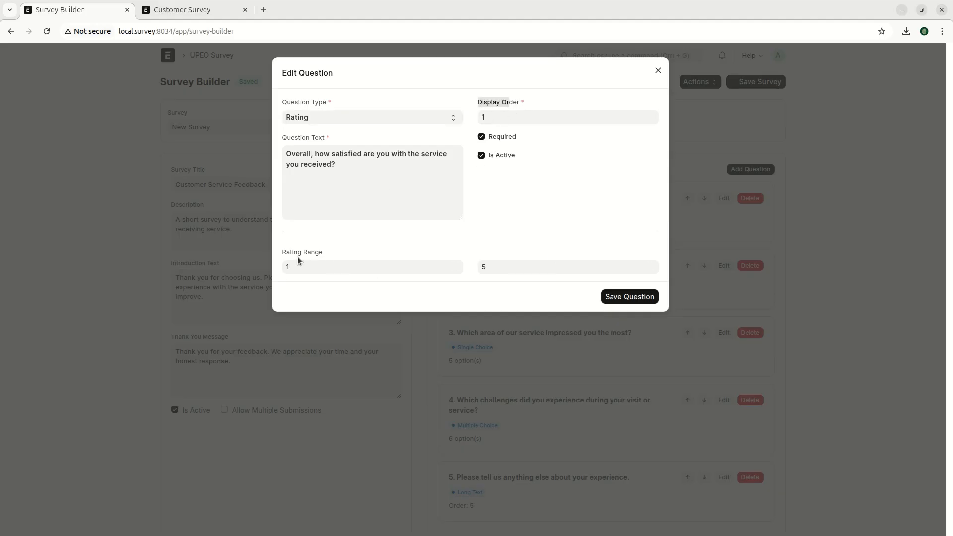
{"action": "left_click", "coordinate": [395, 376]}
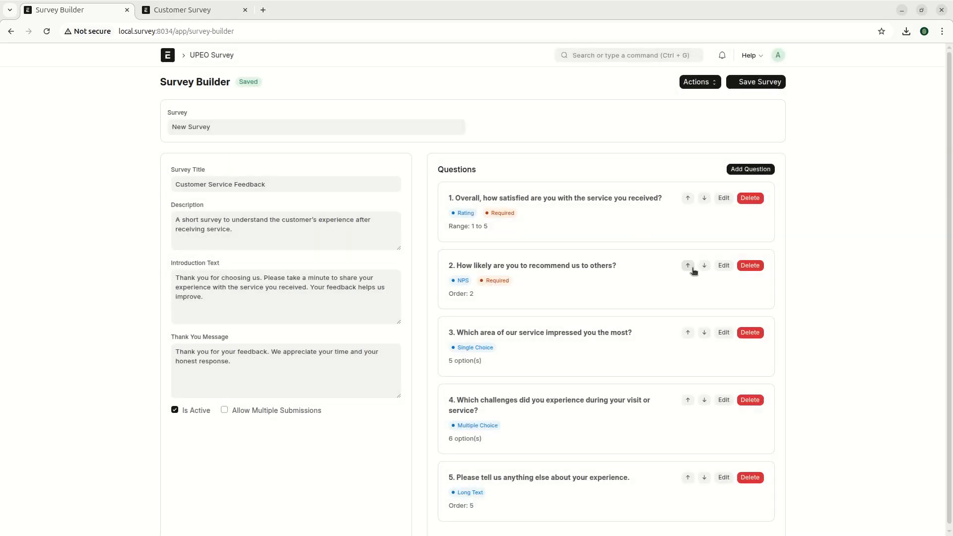
{"action": "left_click", "coordinate": [722, 266]}
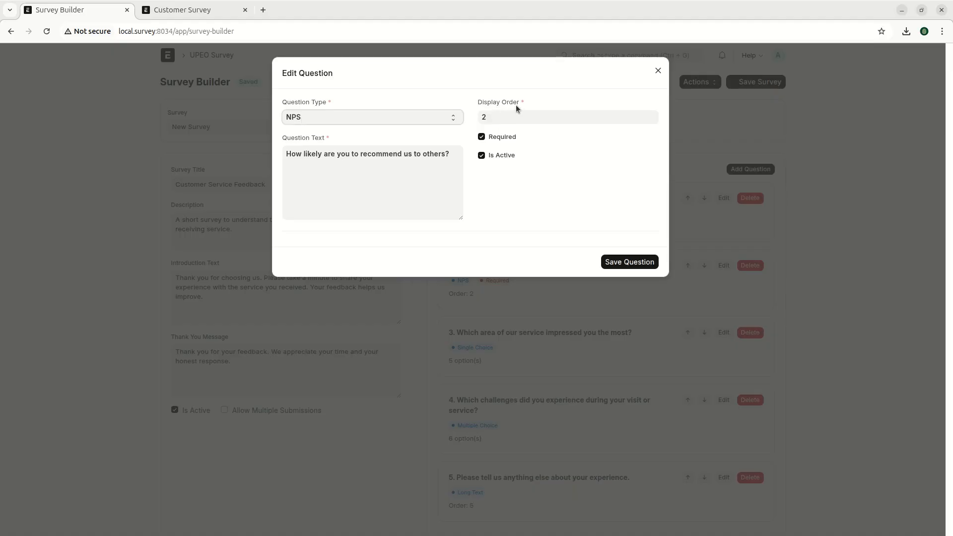
{"action": "left_click", "coordinate": [440, 339]}
{"action": "left_click", "coordinate": [723, 332]}
{"action": "scroll", "coordinate": [441, 397], "scroll_direction": "down", "scroll_amount": 2}
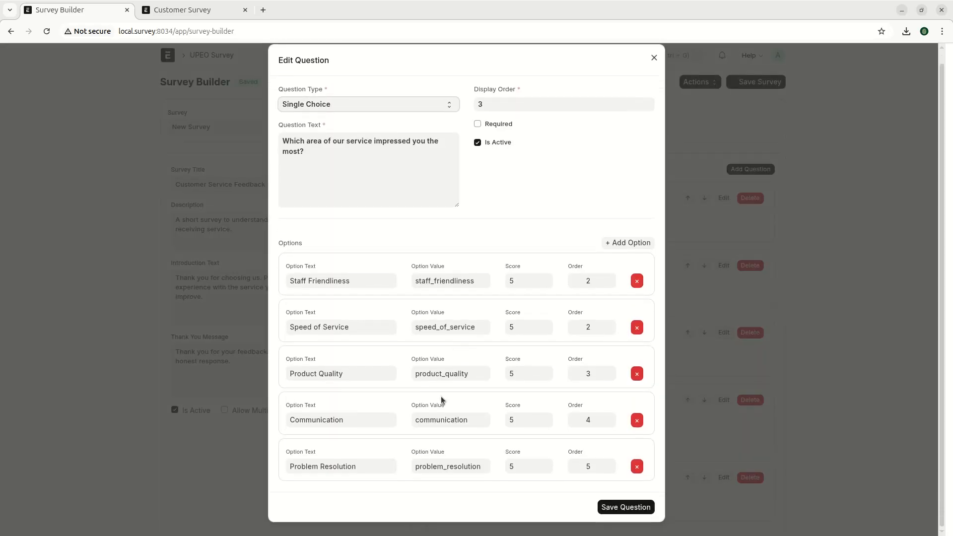
{"action": "scroll", "coordinate": [477, 385], "scroll_direction": "up", "scroll_amount": 2}
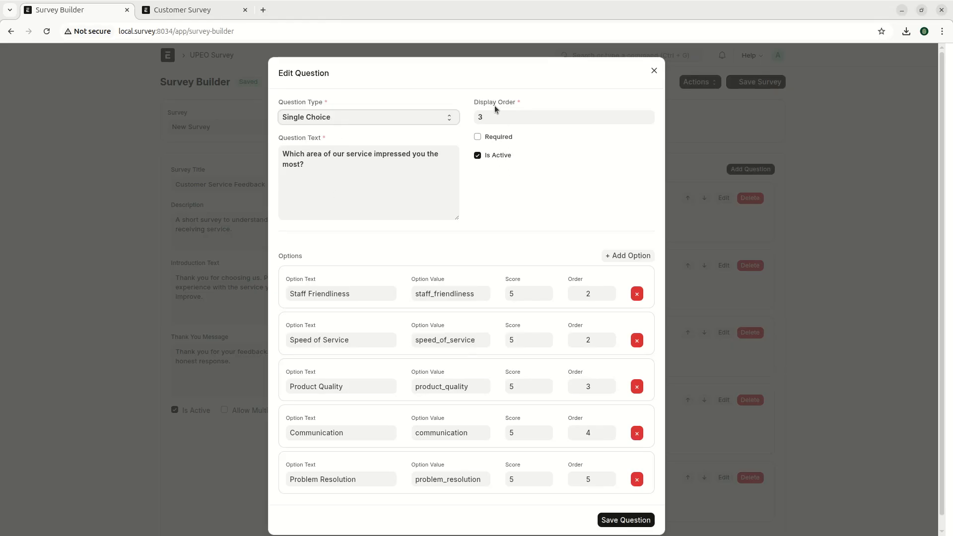
{"action": "scroll", "coordinate": [342, 303], "scroll_direction": "down", "scroll_amount": 1}
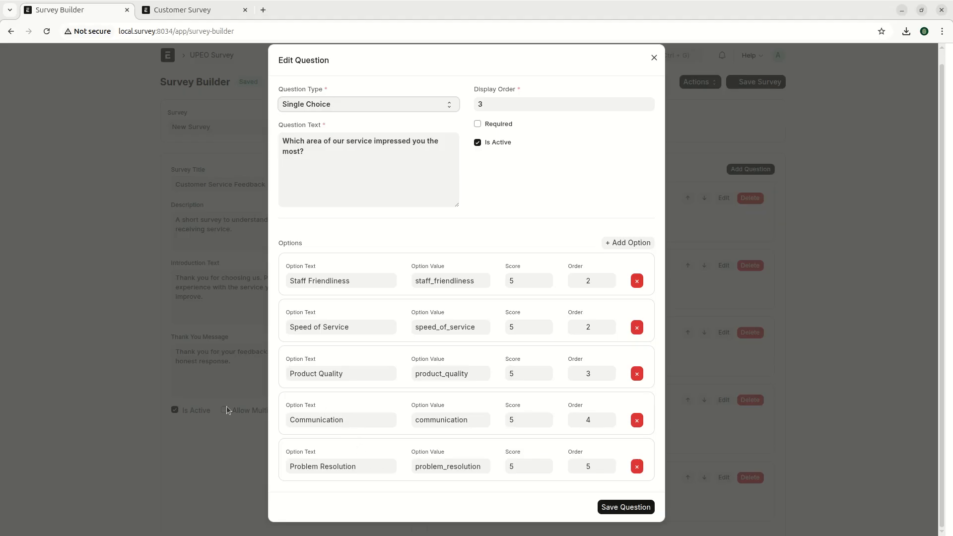
{"action": "left_click", "coordinate": [155, 421]}
- Inspect questions 4 and 5 unchanged, then bring up a blank question form at order 6
{"action": "left_click", "coordinate": [728, 400]}
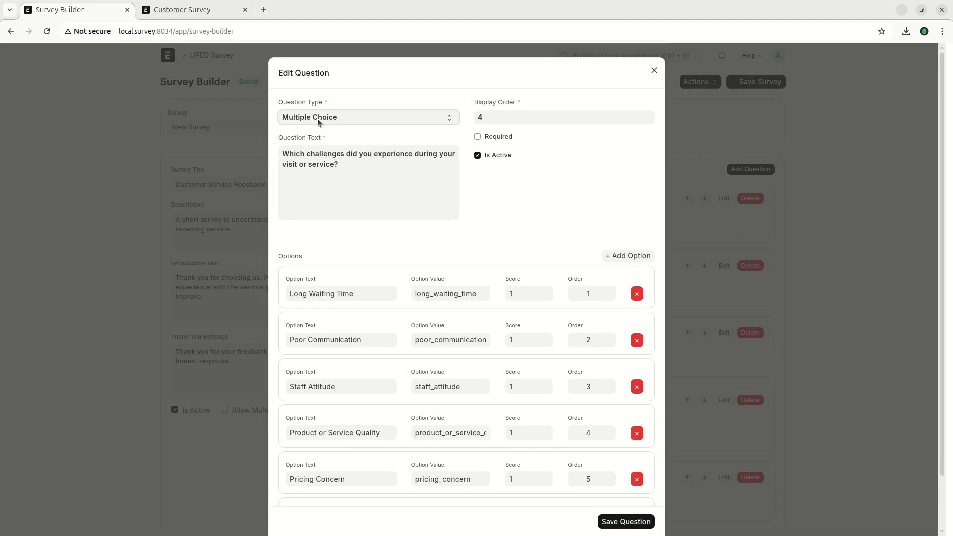
{"action": "left_click", "coordinate": [314, 120]}
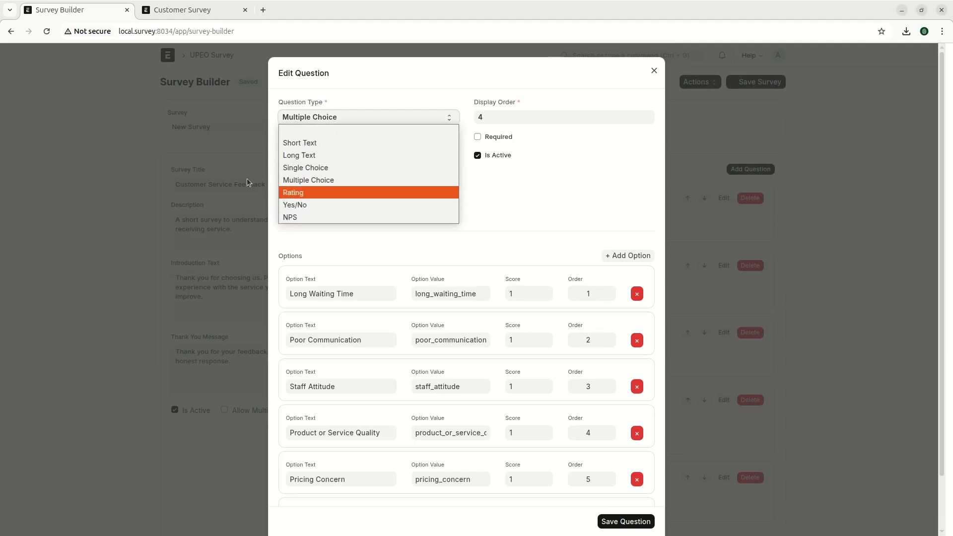
{"action": "left_click", "coordinate": [320, 245]}
{"action": "scroll", "coordinate": [354, 305], "scroll_direction": "down", "scroll_amount": 1}
{"action": "scroll", "coordinate": [354, 305], "scroll_direction": "down", "scroll_amount": 1}
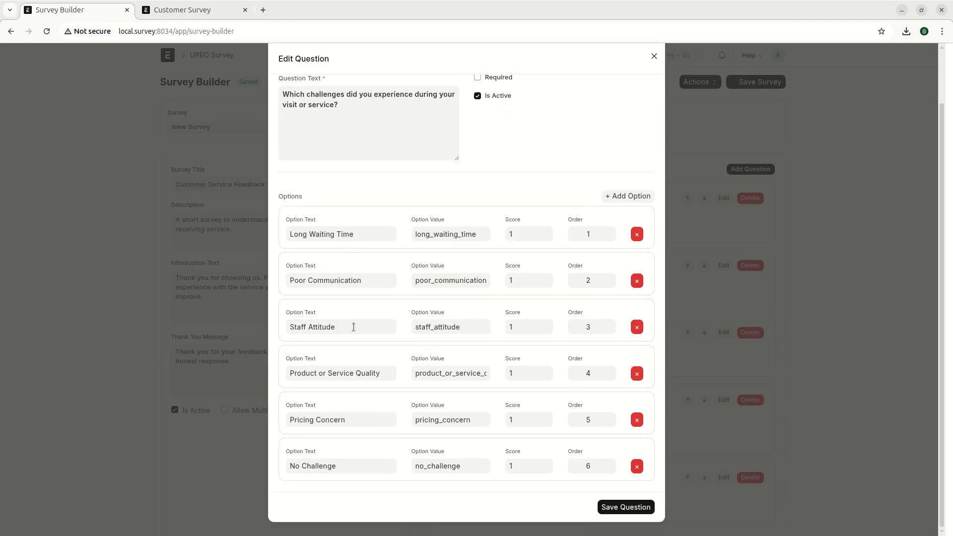
{"action": "scroll", "coordinate": [462, 433], "scroll_direction": "up", "scroll_amount": 2}
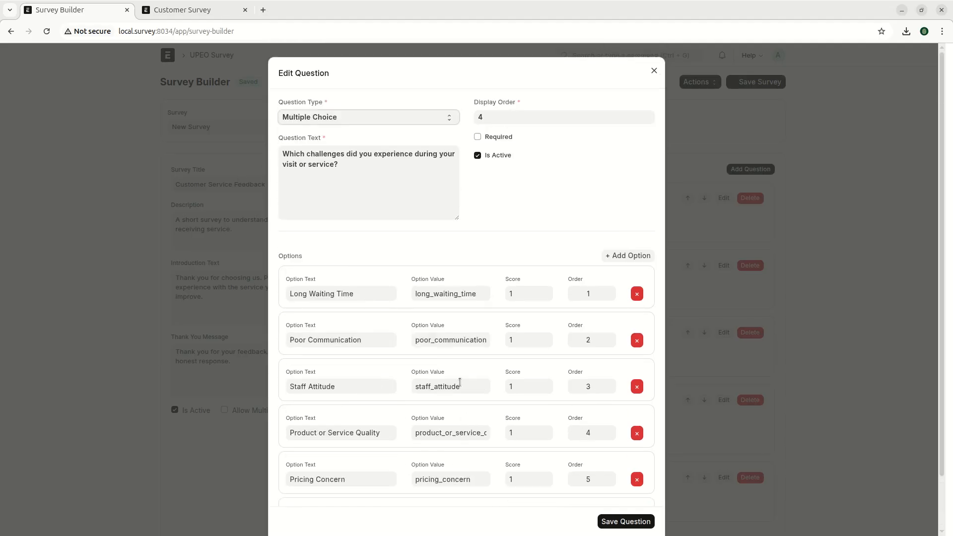
{"action": "left_click", "coordinate": [198, 442]}
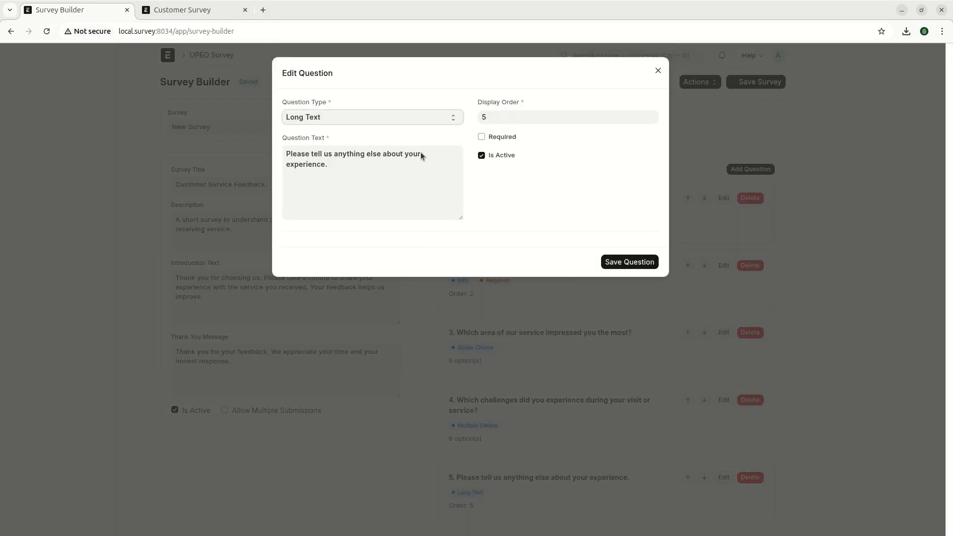
{"action": "left_click", "coordinate": [352, 383]}
{"action": "left_click", "coordinate": [741, 170]}
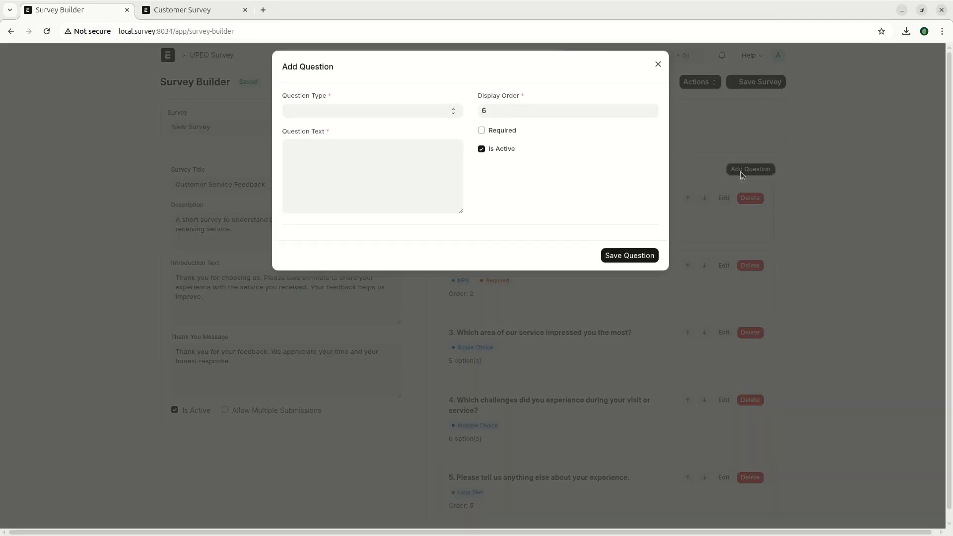
- Try Short Text, Single Choice and Long Text as the new question's type
{"action": "left_click", "coordinate": [331, 115]}
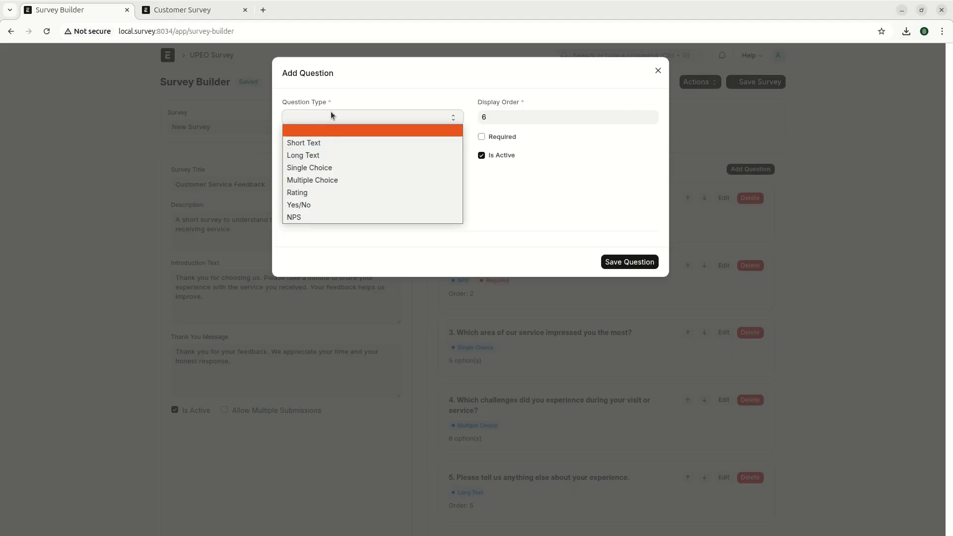
{"action": "left_click", "coordinate": [322, 142]}
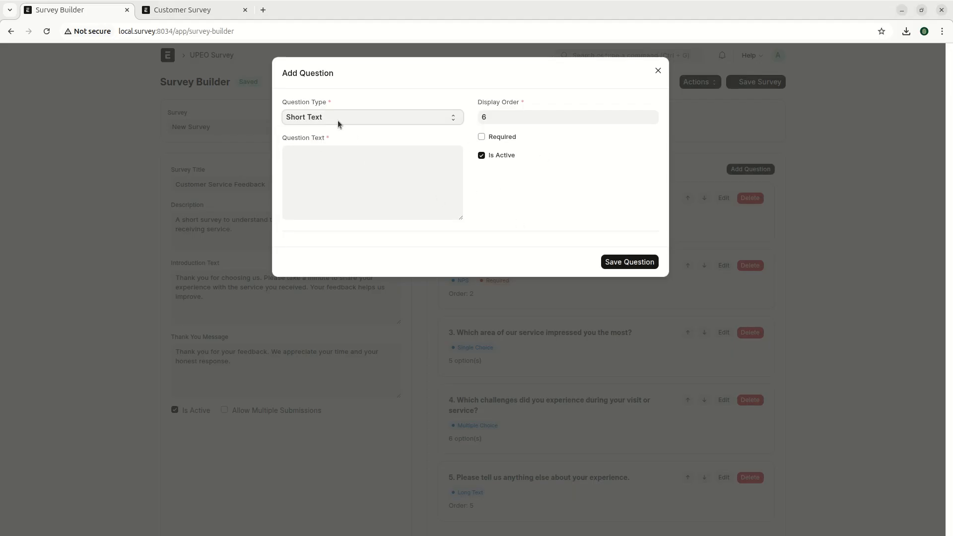
{"action": "left_click", "coordinate": [337, 120]}
{"action": "left_click", "coordinate": [312, 165]}
{"action": "left_click", "coordinate": [330, 121]}
{"action": "left_click", "coordinate": [305, 155]}
{"action": "left_click", "coordinate": [307, 166]}
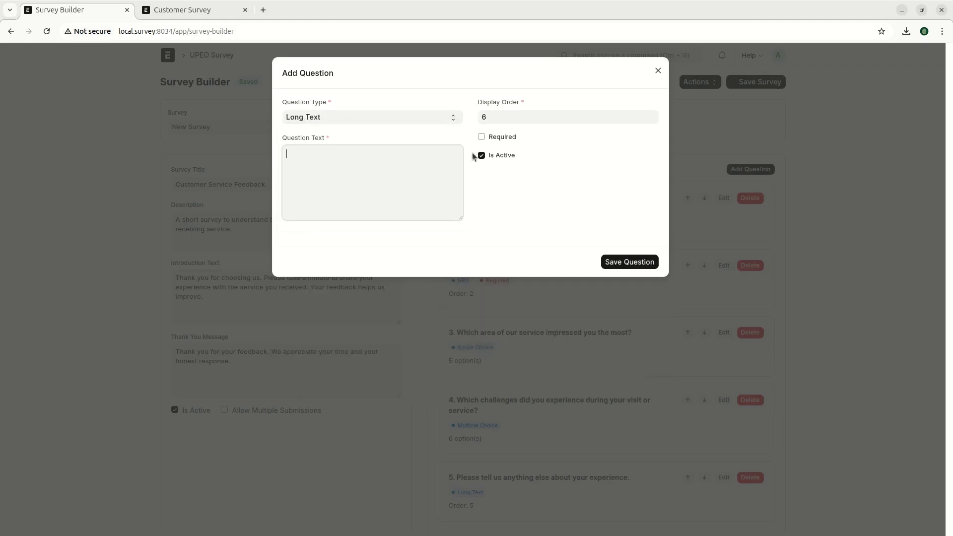
- Switch between Short Text and Long Text, leaving the type set to Long Text
{"action": "left_click", "coordinate": [331, 118]}
{"action": "left_click", "coordinate": [318, 143]}
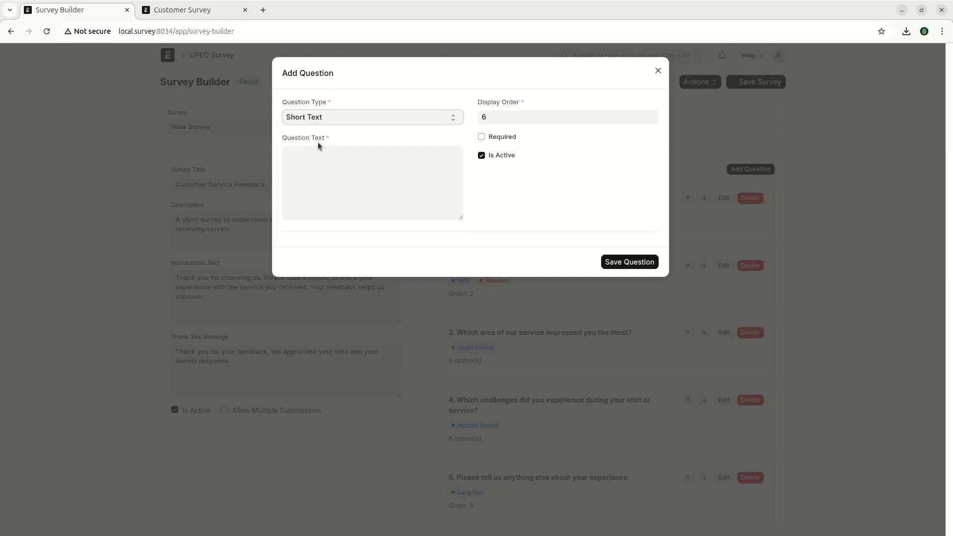
{"action": "left_click", "coordinate": [331, 116]}
{"action": "left_click", "coordinate": [320, 157]}
{"action": "left_click", "coordinate": [341, 118]}
{"action": "left_click", "coordinate": [482, 106]}
{"action": "left_click_drag", "start_coordinate": [476, 100], "coordinate": [520, 100]}
{"action": "left_click", "coordinate": [525, 99]}
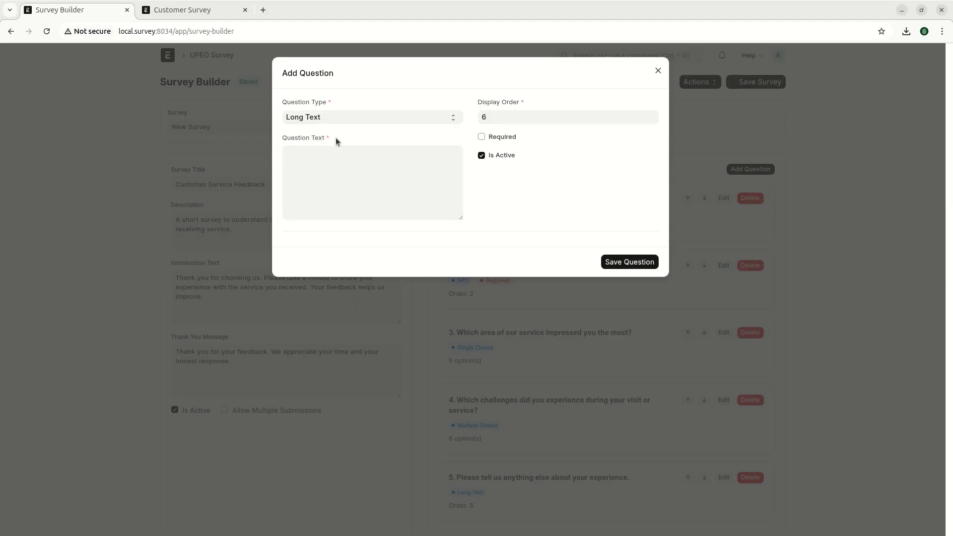
{"action": "left_click", "coordinate": [323, 117]}
- Switch the draft question's type to Single Choice
{"action": "left_click", "coordinate": [305, 167]}
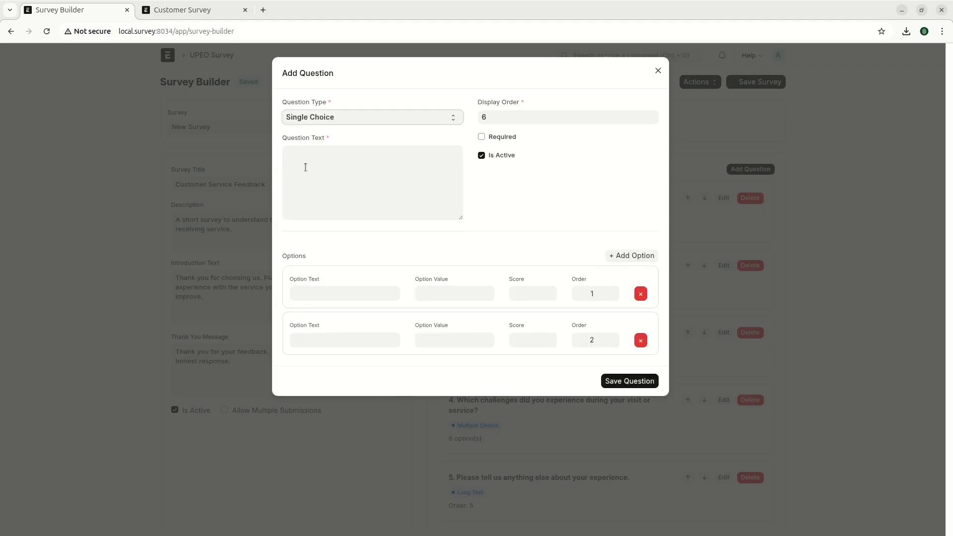
{"action": "left_click", "coordinate": [324, 192]}
{"action": "left_click_drag", "start_coordinate": [288, 141], "coordinate": [362, 161]}
{"action": "left_click", "coordinate": [364, 205]}
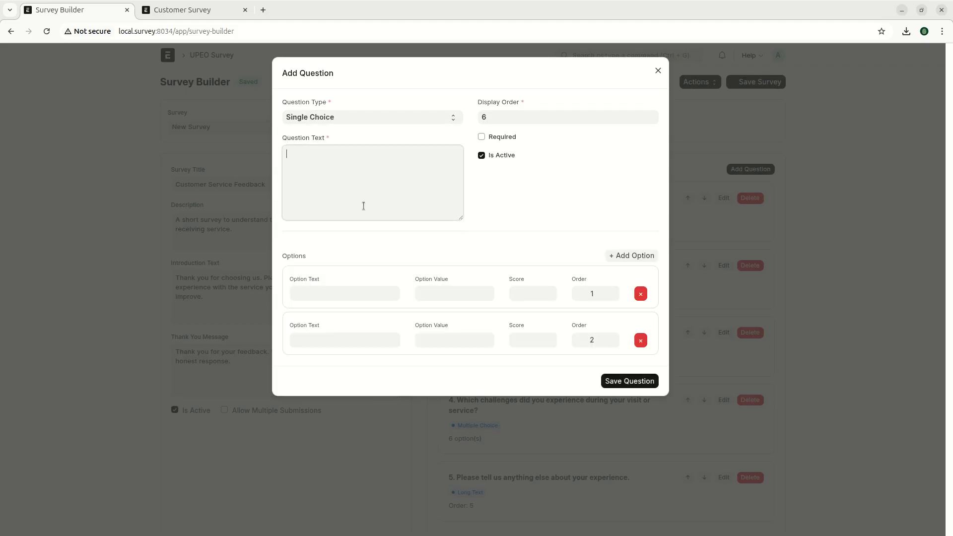
- Add several answer option rows, then delete the extra empty ones
{"action": "left_click", "coordinate": [631, 256]}
{"action": "left_click", "coordinate": [631, 256]}
{"action": "left_click", "coordinate": [629, 256]}
{"action": "left_click", "coordinate": [629, 256]}
{"action": "left_click", "coordinate": [638, 294]}
{"action": "left_click", "coordinate": [637, 295]}
{"action": "left_click", "coordinate": [640, 295]}
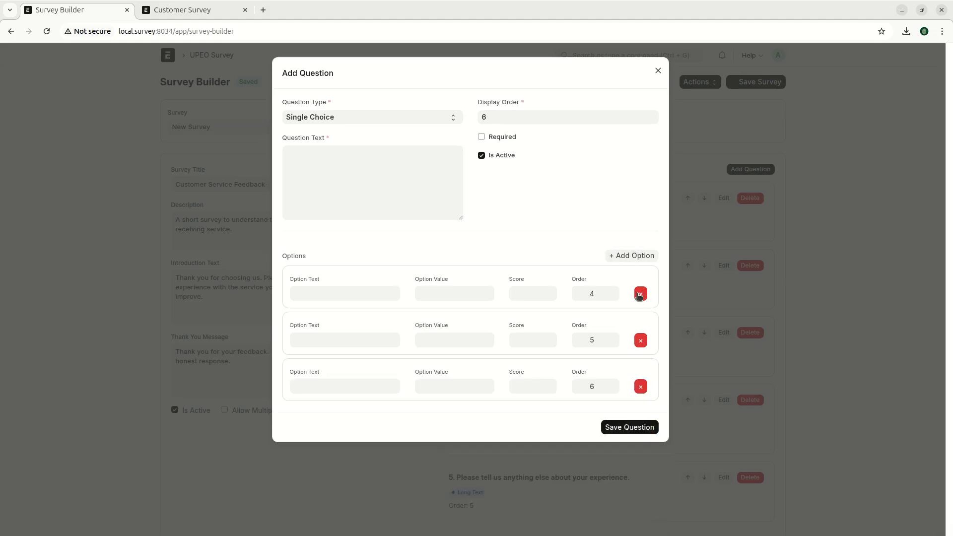
{"action": "left_click", "coordinate": [640, 295]}
{"action": "left_click", "coordinate": [639, 295]}
{"action": "left_click", "coordinate": [639, 295]}
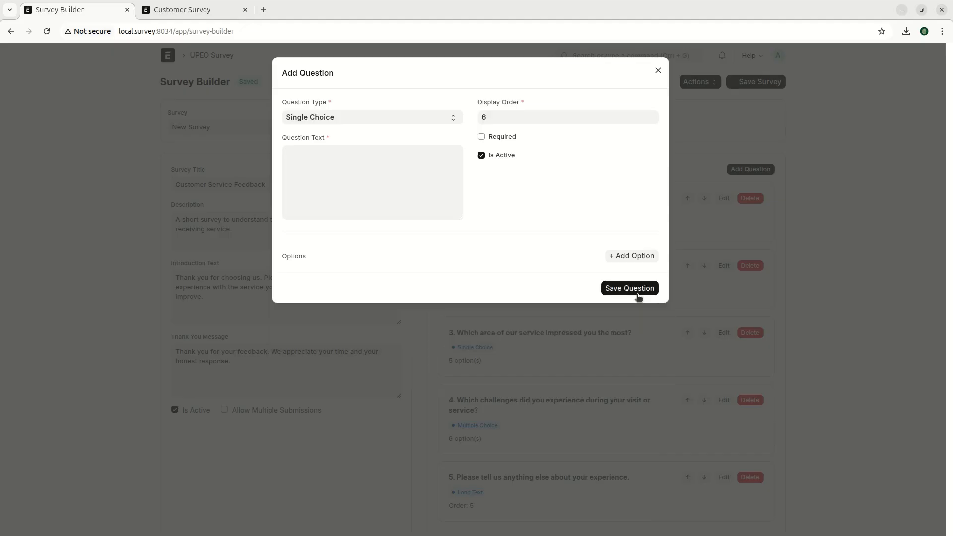
{"action": "left_click", "coordinate": [326, 124]}
- Try the Multiple Choice type, toggling Required on and off, and add answer option rows
{"action": "left_click", "coordinate": [320, 180]}
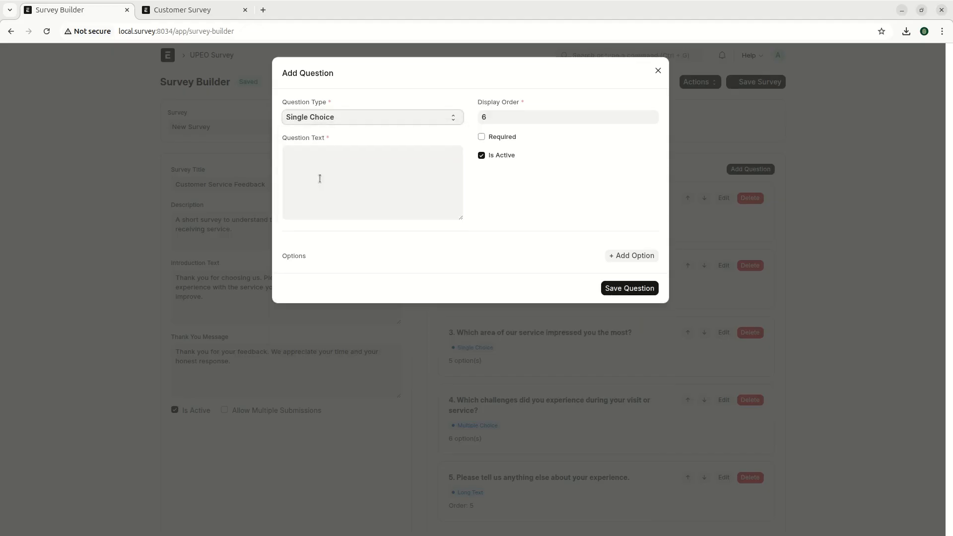
{"action": "left_click", "coordinate": [362, 189]}
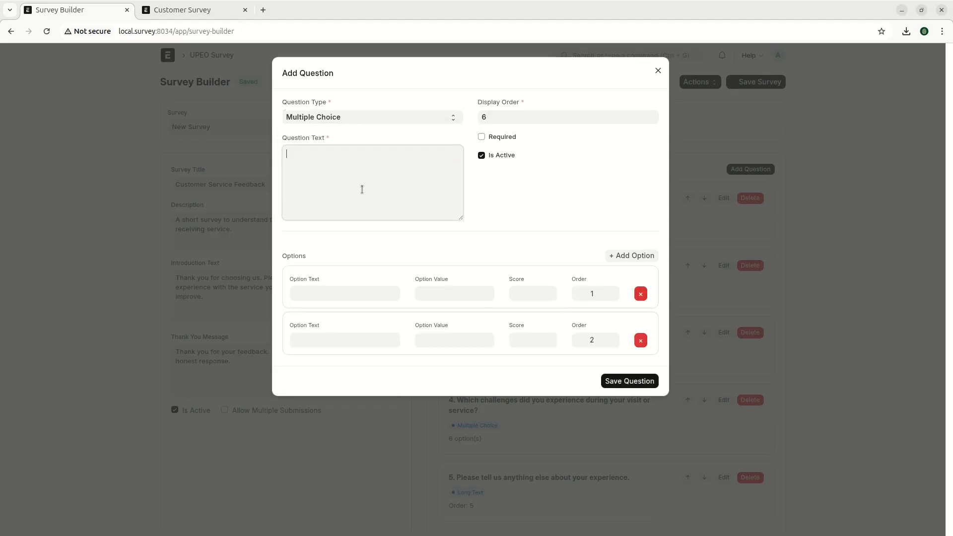
{"action": "left_click", "coordinate": [502, 139]}
{"action": "left_click", "coordinate": [502, 138]}
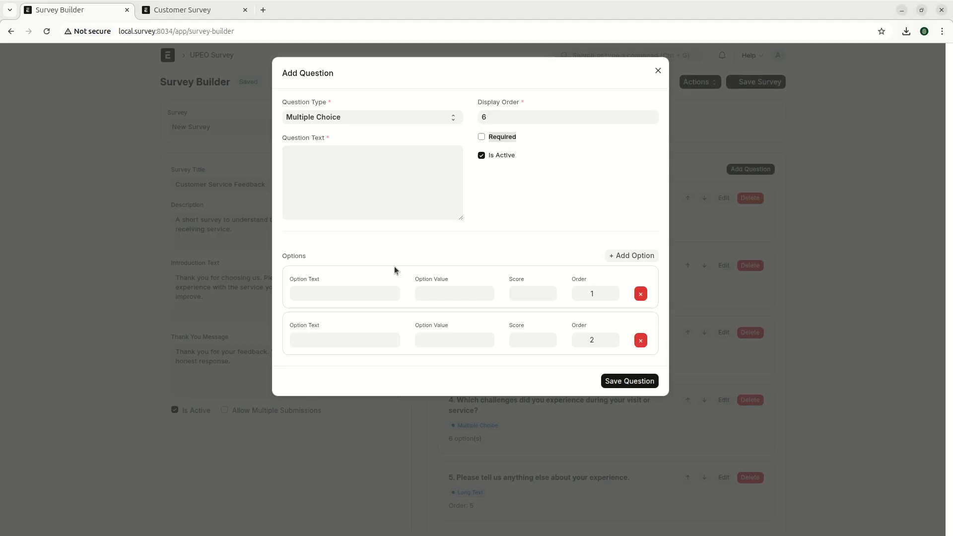
{"action": "left_click", "coordinate": [636, 261]}
{"action": "left_click", "coordinate": [636, 261]}
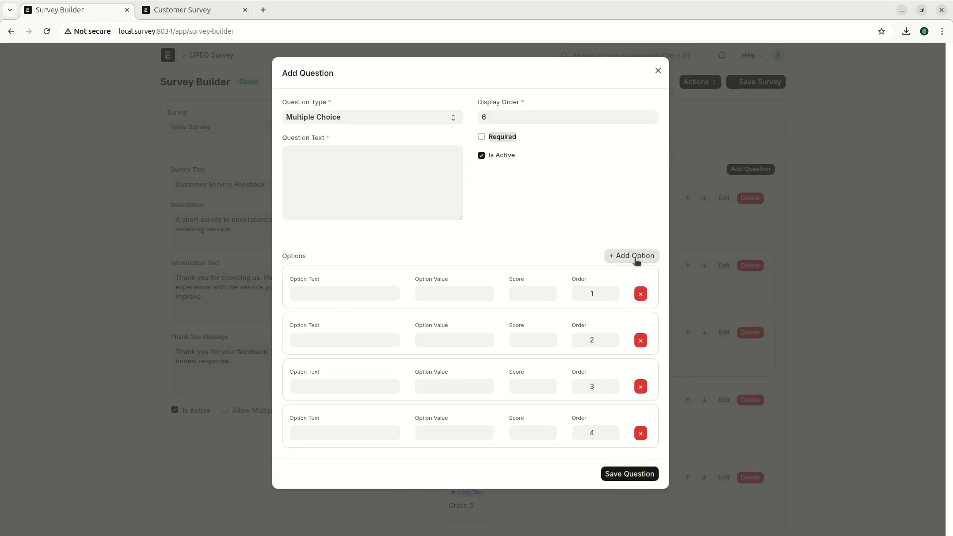
- Change the question type to Rating with a range of 1 to 5
{"action": "left_click", "coordinate": [389, 116]}
{"action": "left_click", "coordinate": [321, 192]}
{"action": "left_click", "coordinate": [505, 263]}
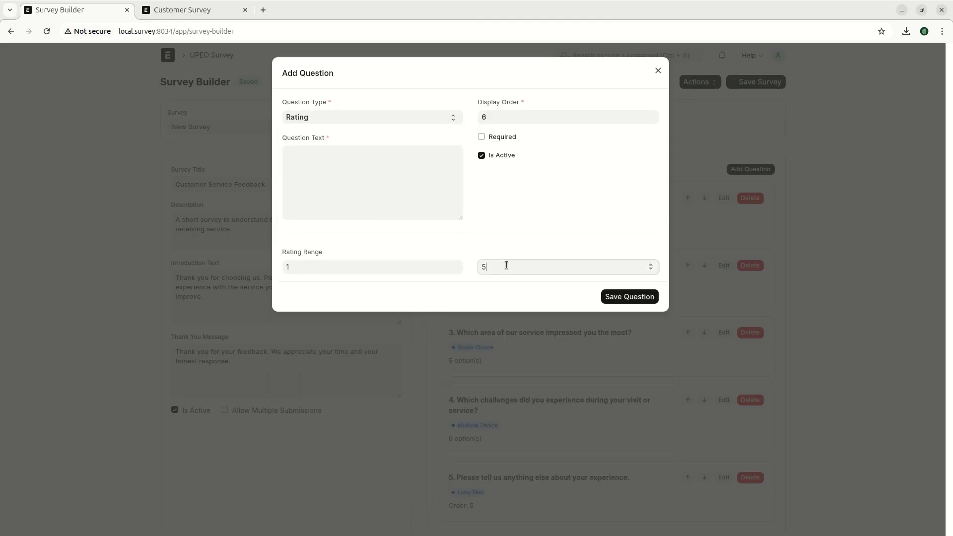
{"action": "left_click", "coordinate": [340, 269]}
{"action": "left_click", "coordinate": [520, 269]}
- Make the new question a Yes/No type titled 'Are you Happy' and save it
{"action": "left_click", "coordinate": [309, 118]}
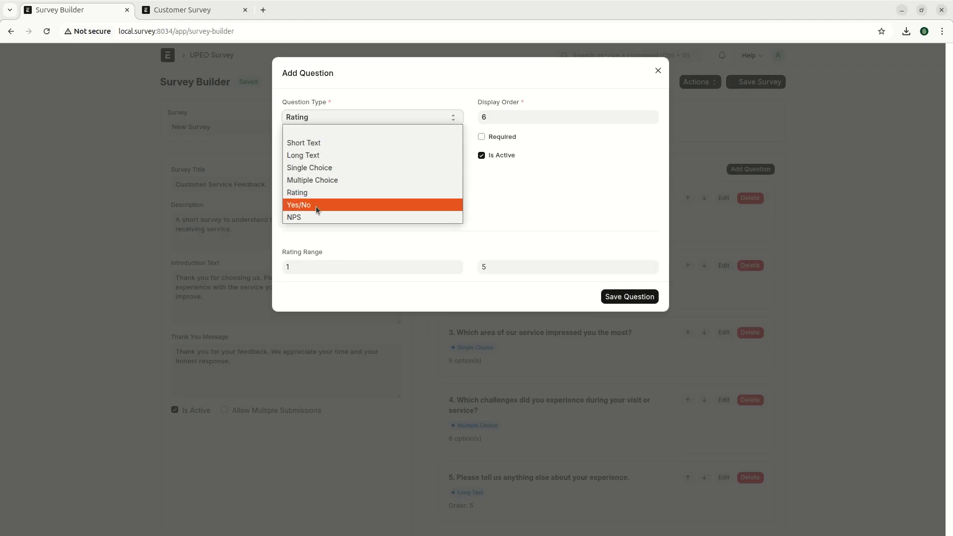
{"action": "left_click", "coordinate": [315, 206]}
{"action": "left_click", "coordinate": [344, 178]}
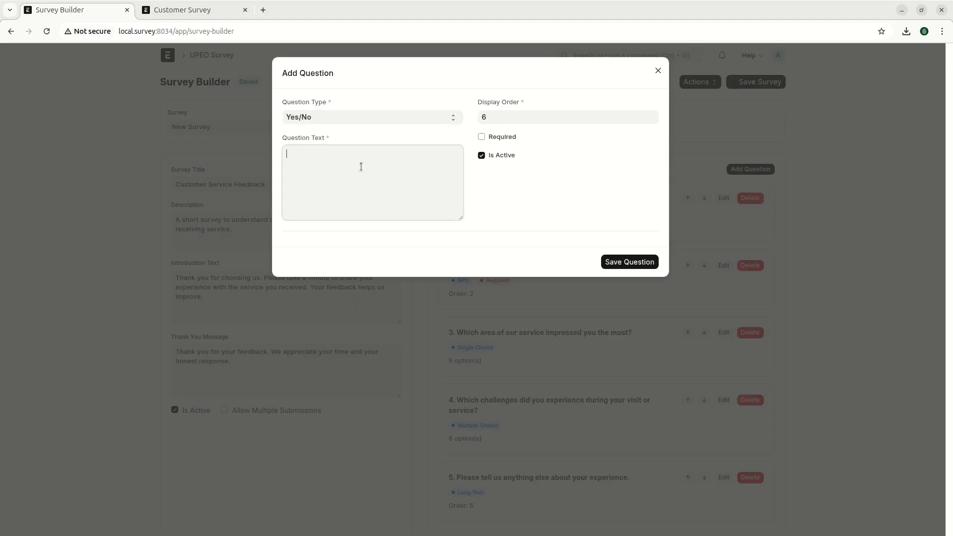
{"action": "type", "text": "Are you Happy"}
{"action": "left_click", "coordinate": [629, 262]}
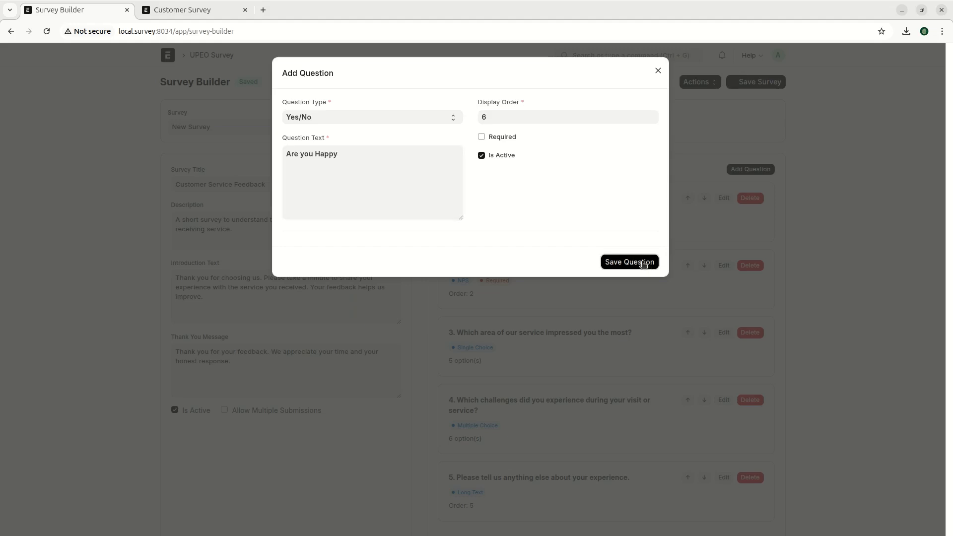
{"action": "scroll", "coordinate": [604, 380], "scroll_direction": "down", "scroll_amount": 3}
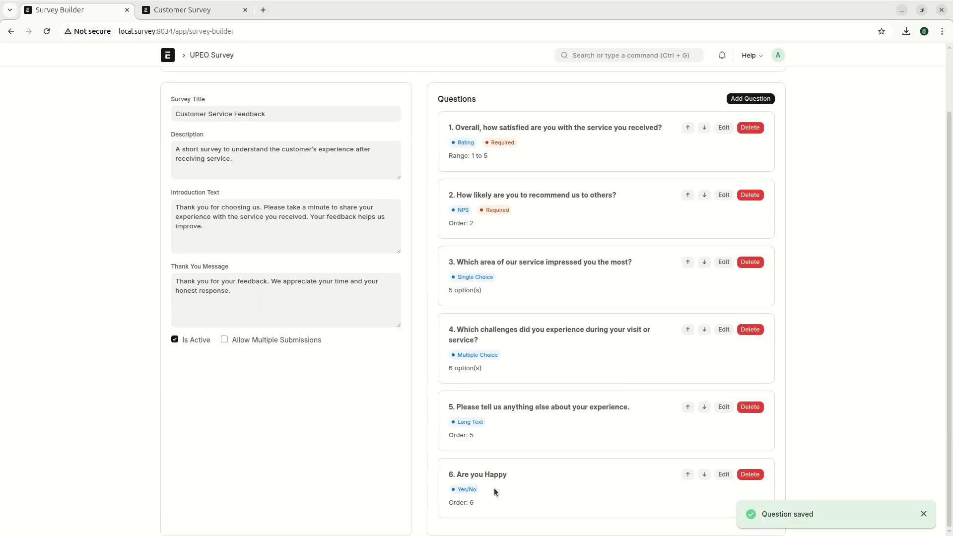
- Mark the 'Are you Happy' question as required and save it
{"action": "left_click", "coordinate": [723, 474]}
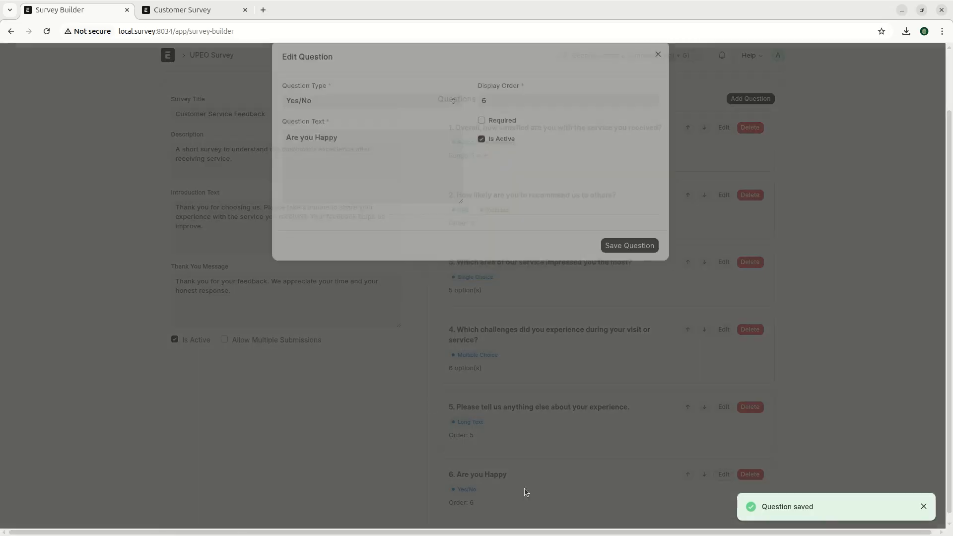
{"action": "left_click", "coordinate": [499, 137]}
{"action": "left_click", "coordinate": [621, 263]}
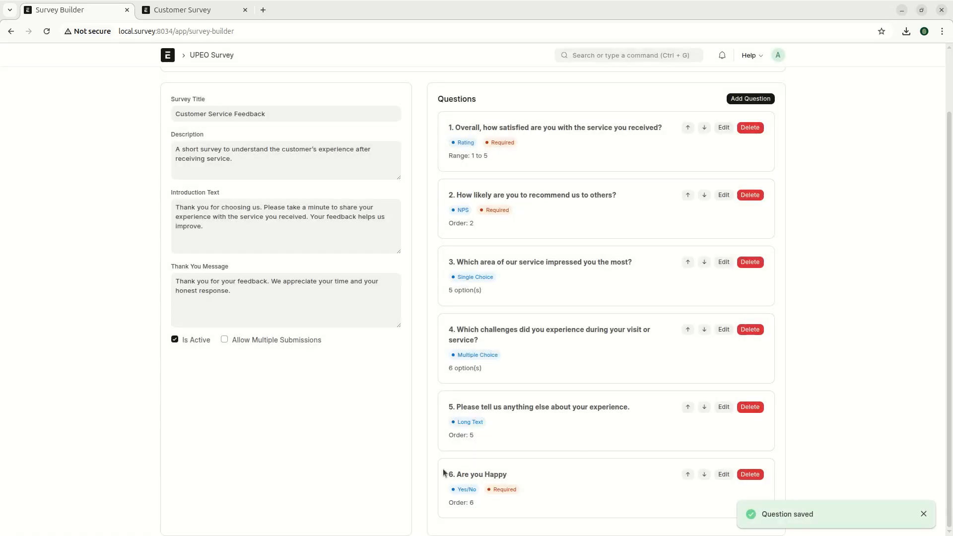
- Move 'Are you Happy' up from position 6 to position 3 and save the survey
{"action": "left_click", "coordinate": [687, 475]}
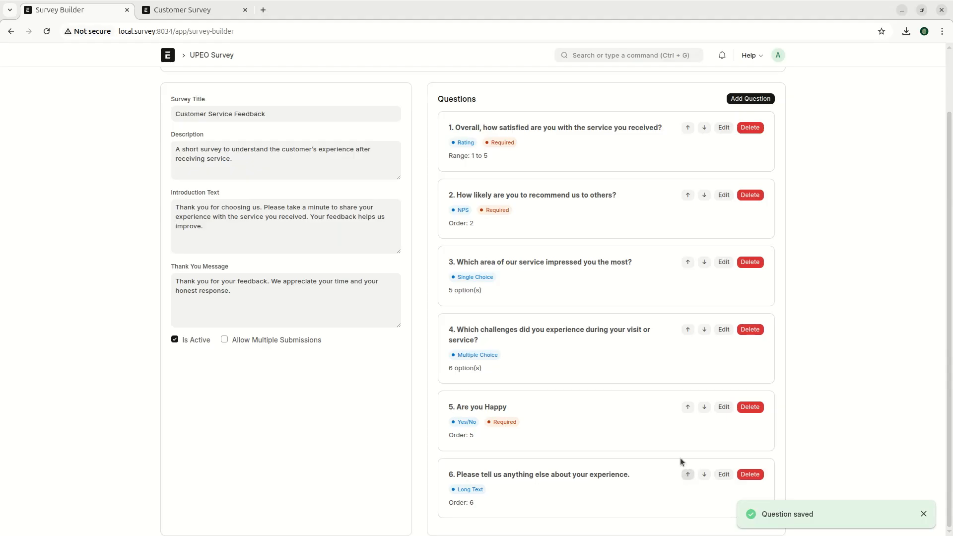
{"action": "left_click", "coordinate": [687, 407]}
{"action": "left_click", "coordinate": [687, 340]}
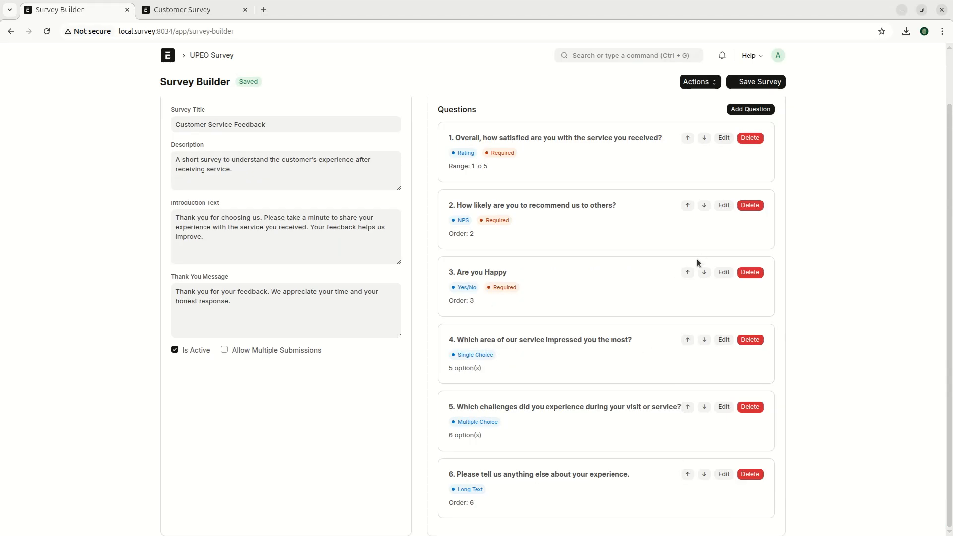
{"action": "scroll", "coordinate": [607, 259], "scroll_direction": "up", "scroll_amount": 2}
{"action": "left_click", "coordinate": [733, 85]}
{"action": "left_click", "coordinate": [732, 86]}
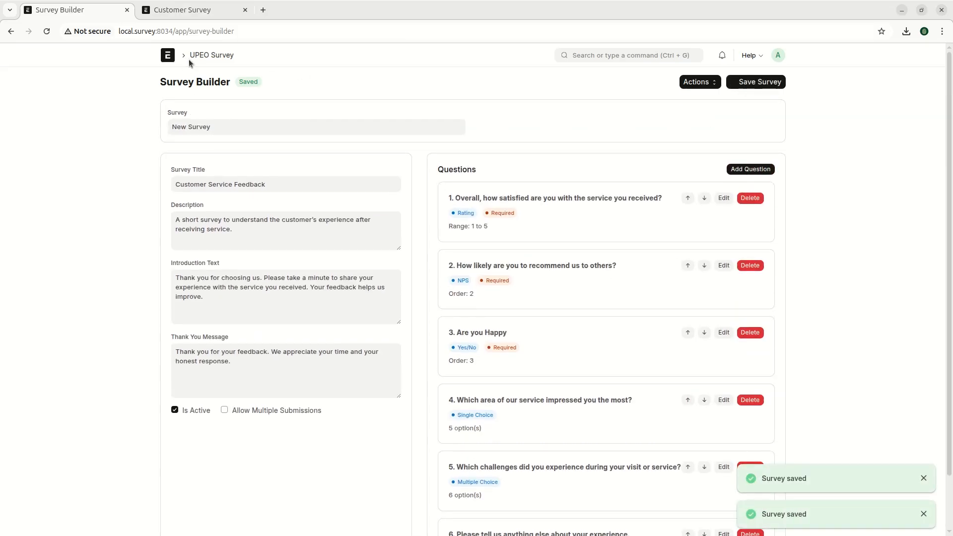
{"action": "left_click", "coordinate": [209, 55]}
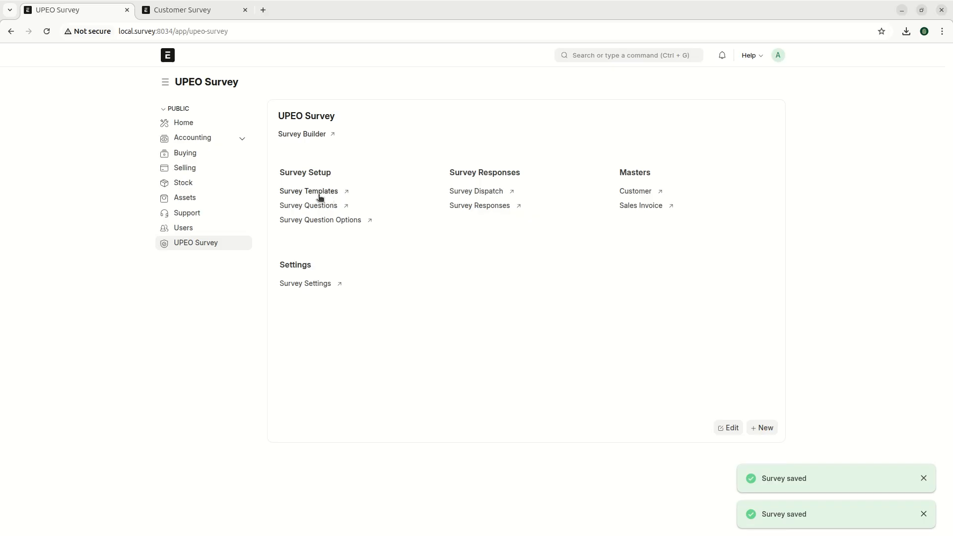
{"action": "left_click", "coordinate": [306, 134]}
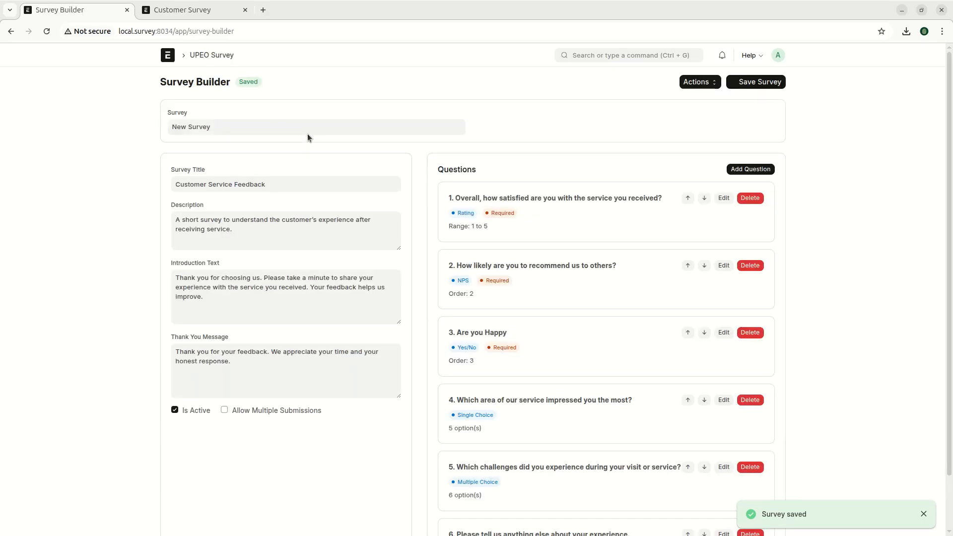
{"action": "left_click", "coordinate": [19, 32]}
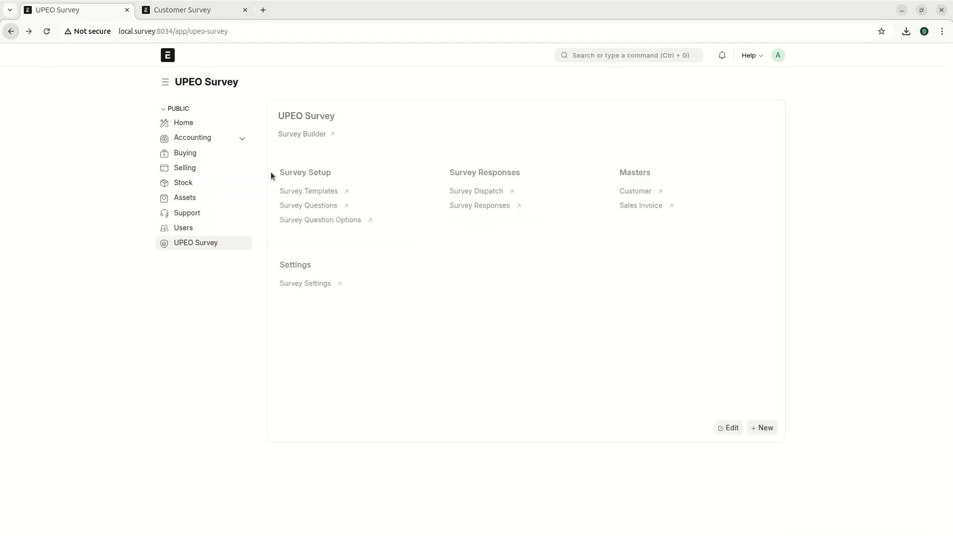
{"action": "left_click", "coordinate": [302, 190]}
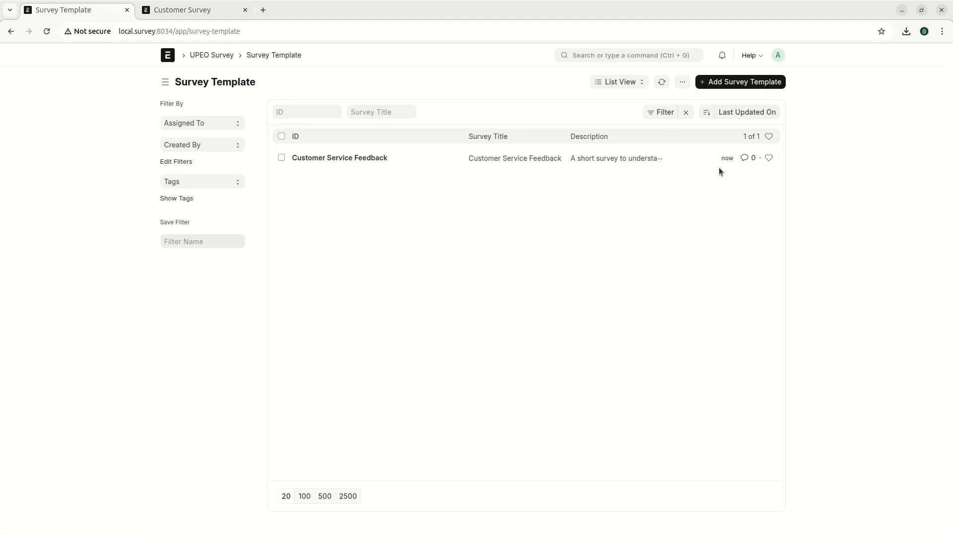
{"action": "left_click", "coordinate": [341, 159]}
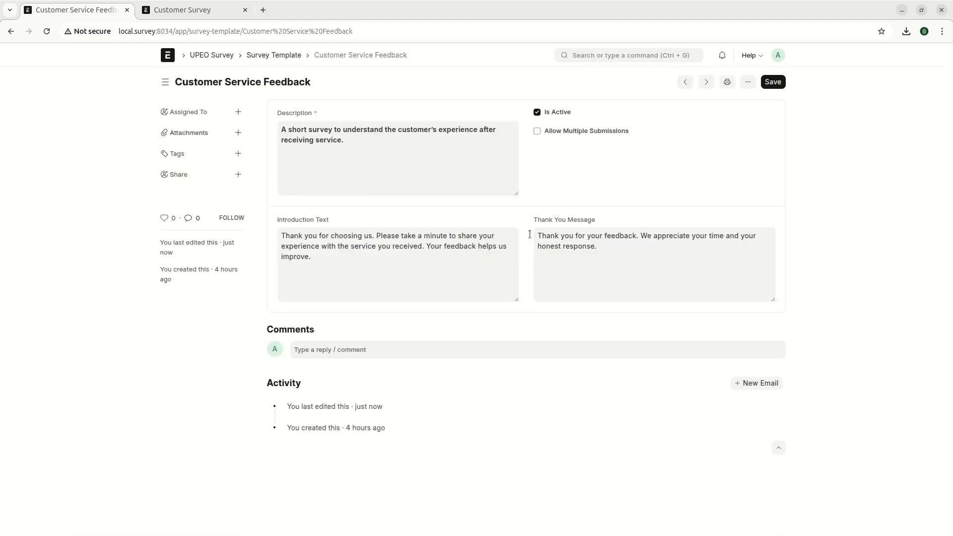
{"action": "left_click", "coordinate": [12, 32]}
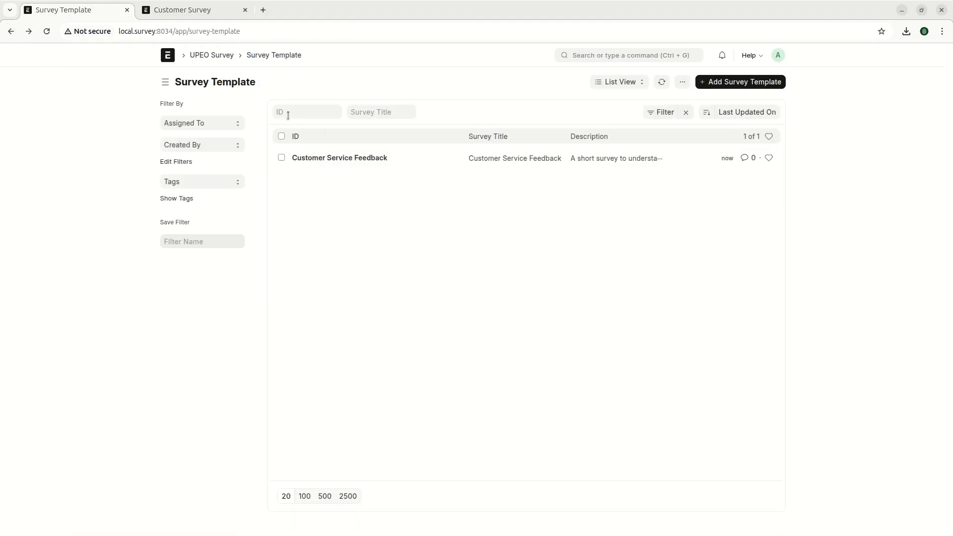
{"action": "left_click", "coordinate": [206, 55]}
{"action": "left_click", "coordinate": [305, 208]}
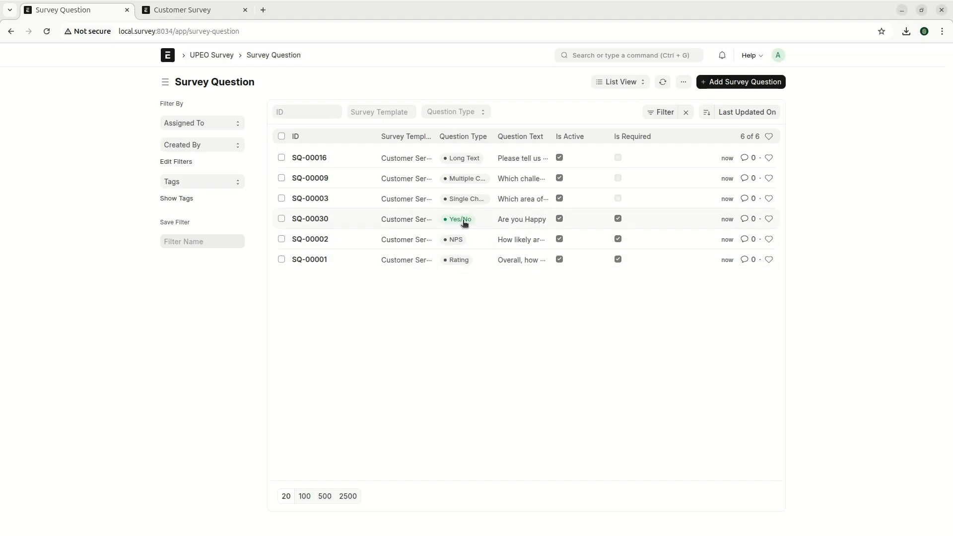
{"action": "left_click", "coordinate": [212, 55]}
{"action": "left_click", "coordinate": [310, 135]}
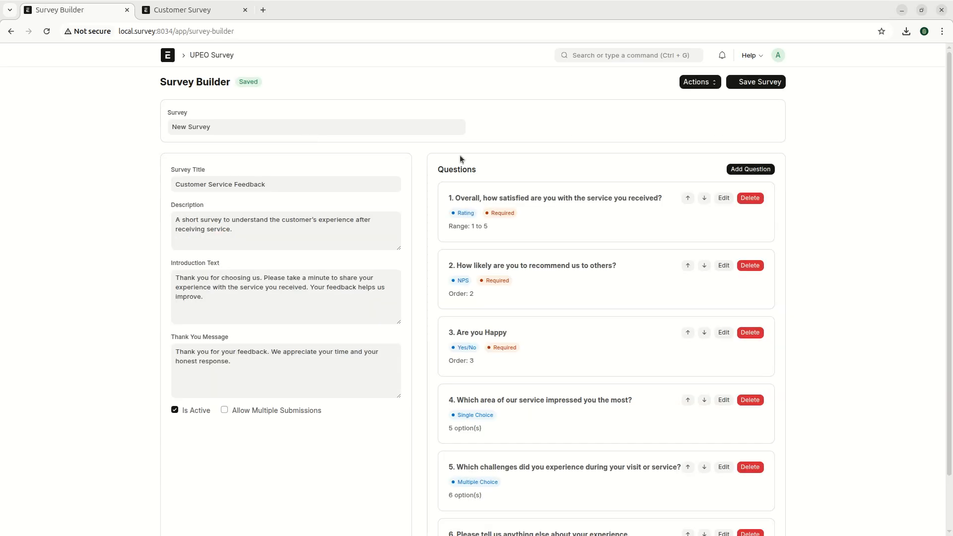
{"action": "left_click", "coordinate": [751, 169]}
{"action": "left_click", "coordinate": [320, 121]}
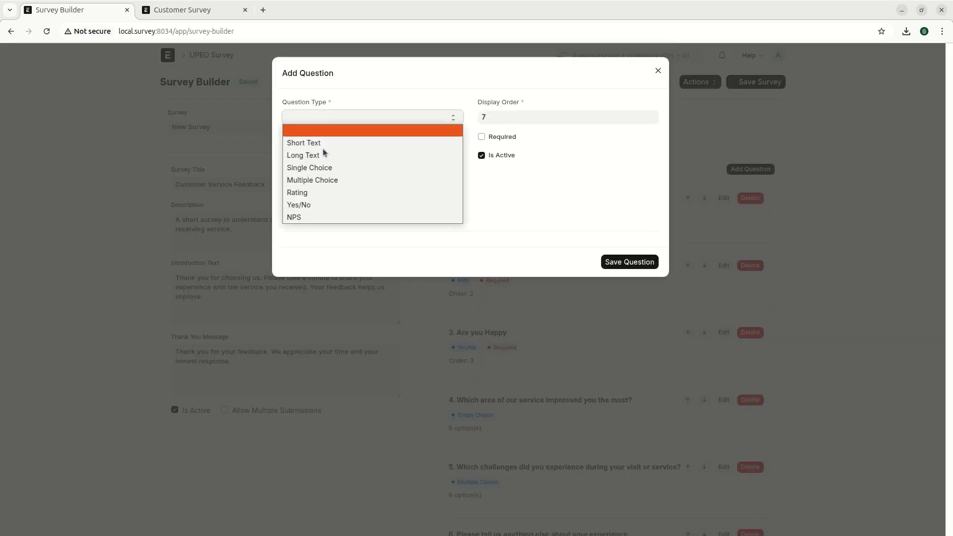
{"action": "left_click", "coordinate": [311, 217]}
{"action": "left_click", "coordinate": [328, 118]}
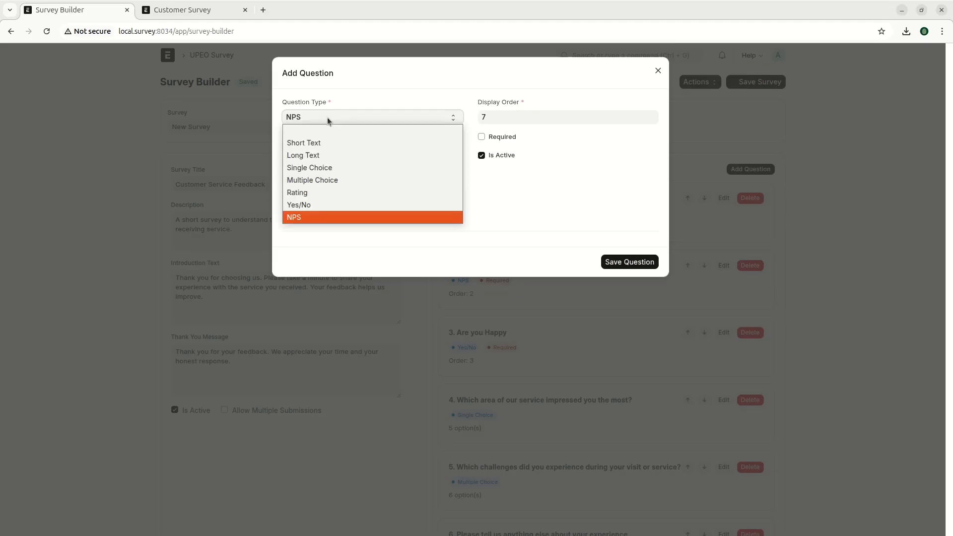
{"action": "left_click", "coordinate": [328, 118]}
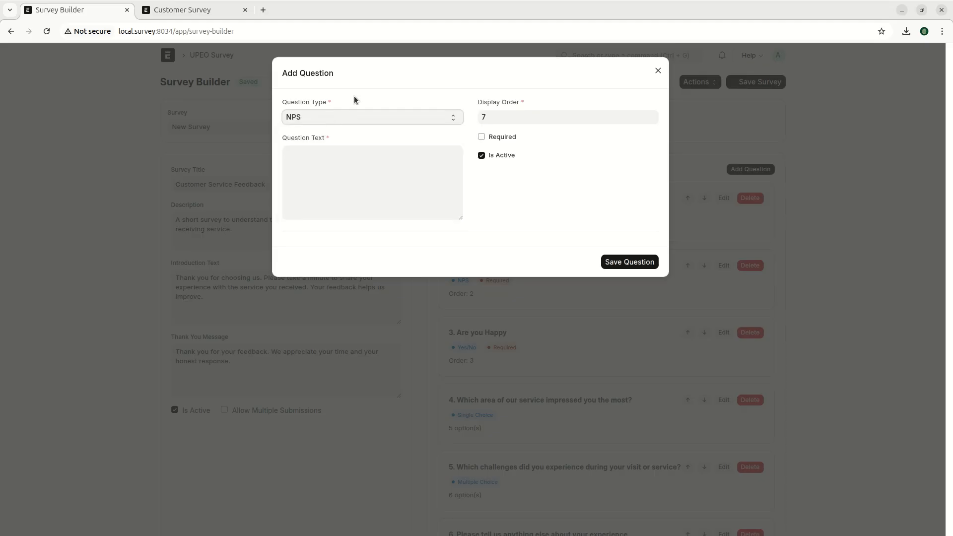
{"action": "left_click", "coordinate": [177, 211]}
{"action": "scroll", "coordinate": [526, 320], "scroll_direction": "down", "scroll_amount": 1}
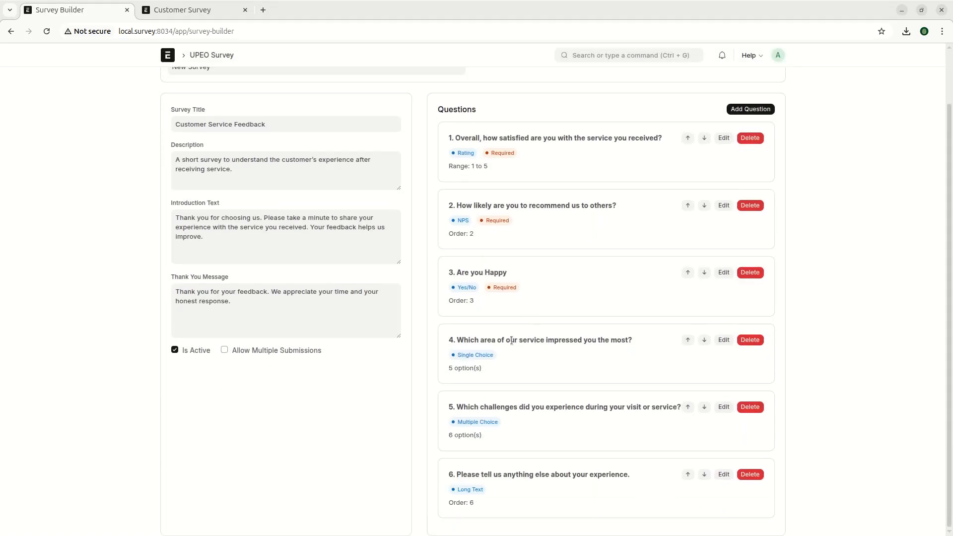
{"action": "scroll", "coordinate": [512, 340], "scroll_direction": "up", "scroll_amount": 1}
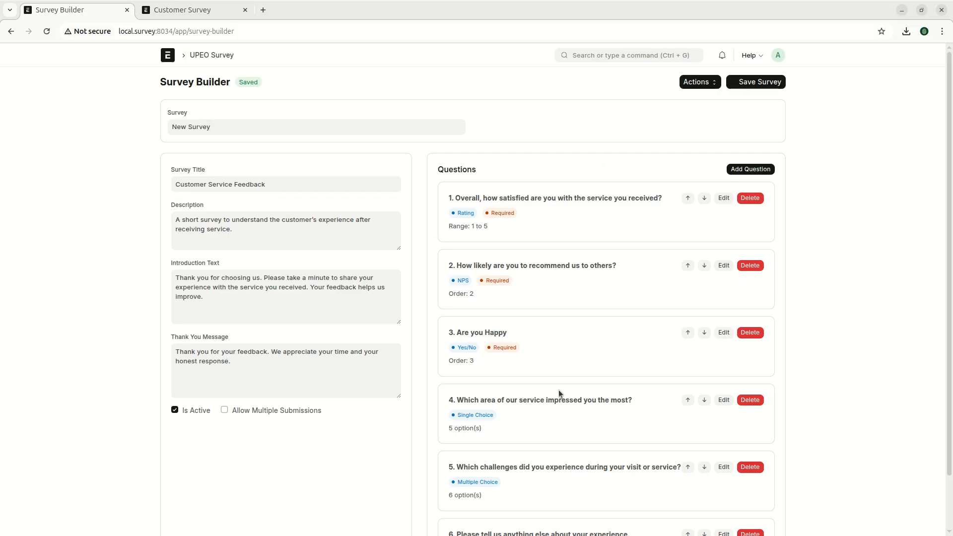
{"action": "scroll", "coordinate": [479, 273], "scroll_direction": "down", "scroll_amount": 2}
{"action": "scroll", "coordinate": [478, 271], "scroll_direction": "up", "scroll_amount": 2}
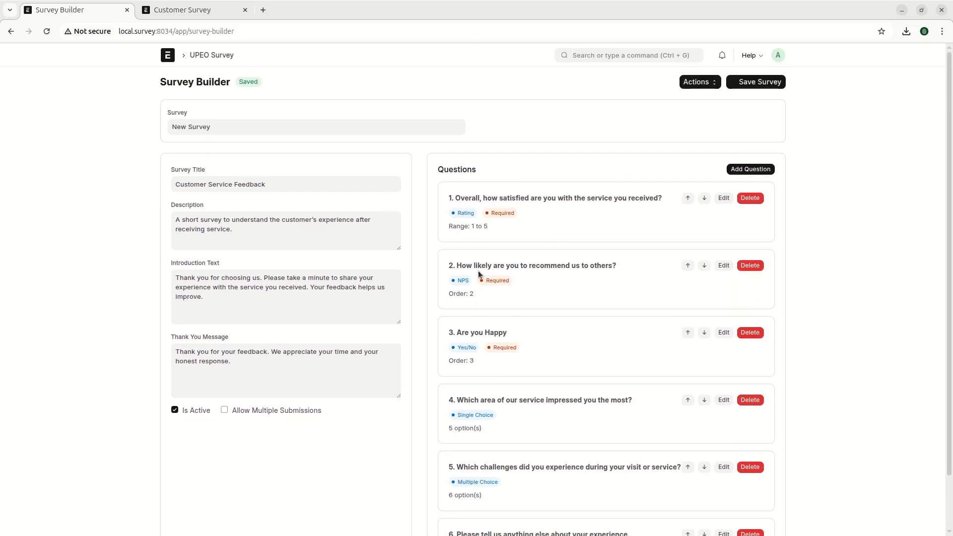